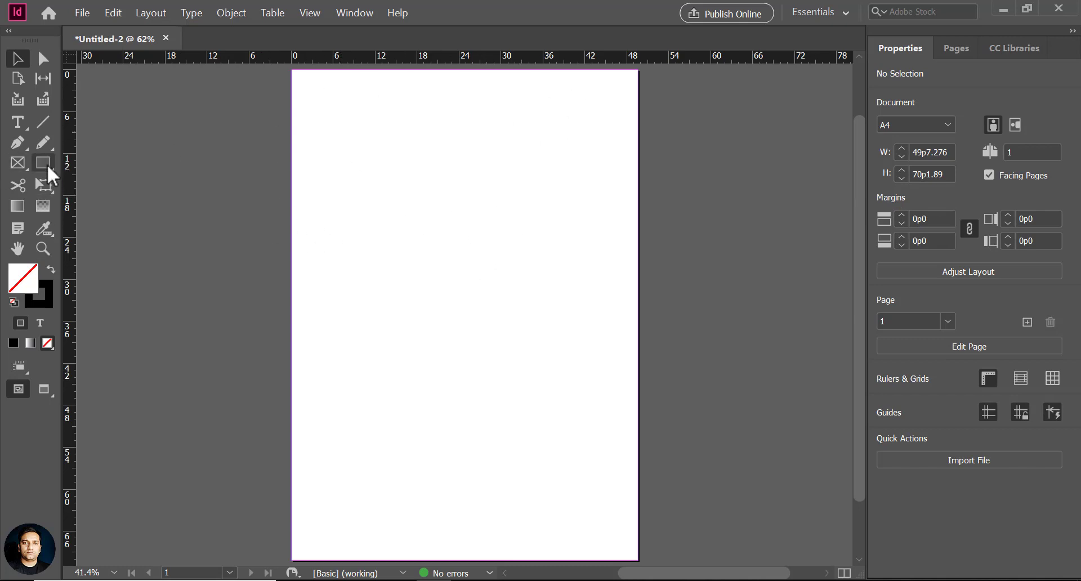
Draw a circle about 28p10 in diameter with the Ellipse tool and move it close to the page's left edge.
left_click_drag(47, 175, 86, 198)
left_click_drag(316, 200, 635, 398)
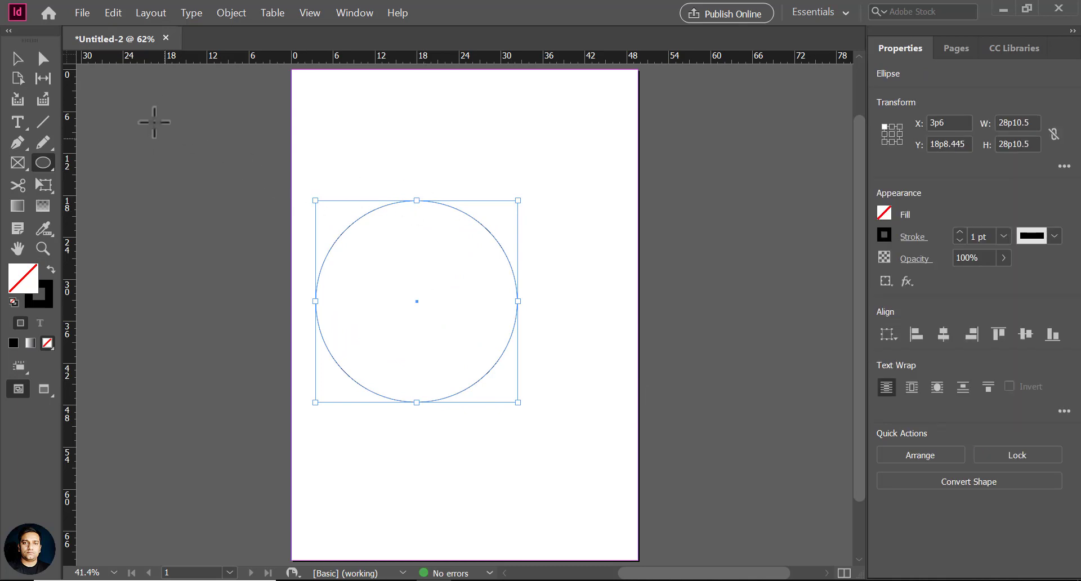
left_click(17, 58)
left_click_drag(394, 288, 378, 282)
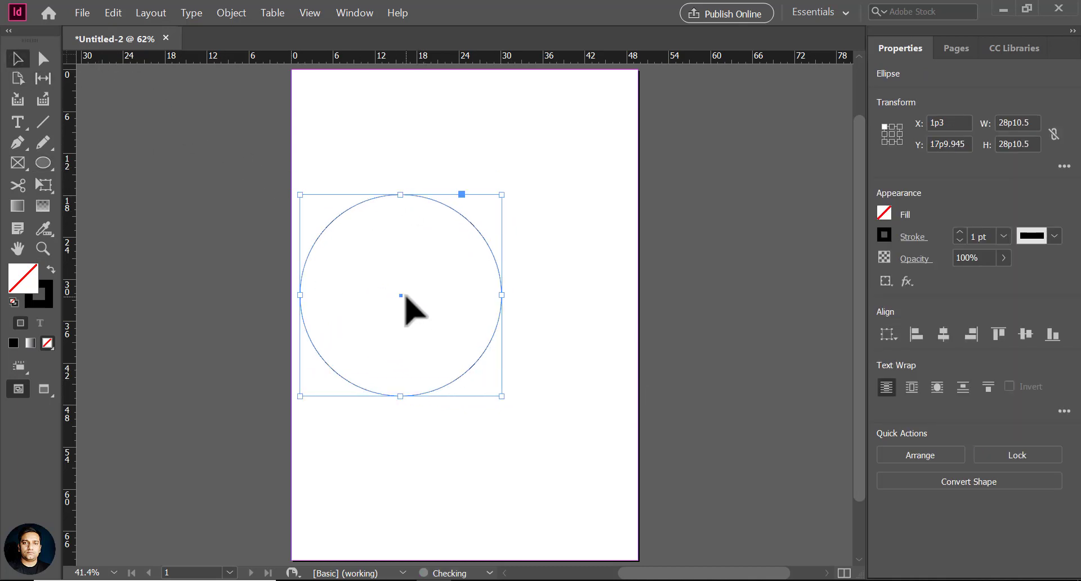
Draw a rectangle extending past the page's lower right edge and widen it to about 38p7 wide by 27p1 high.
right_click(44, 164)
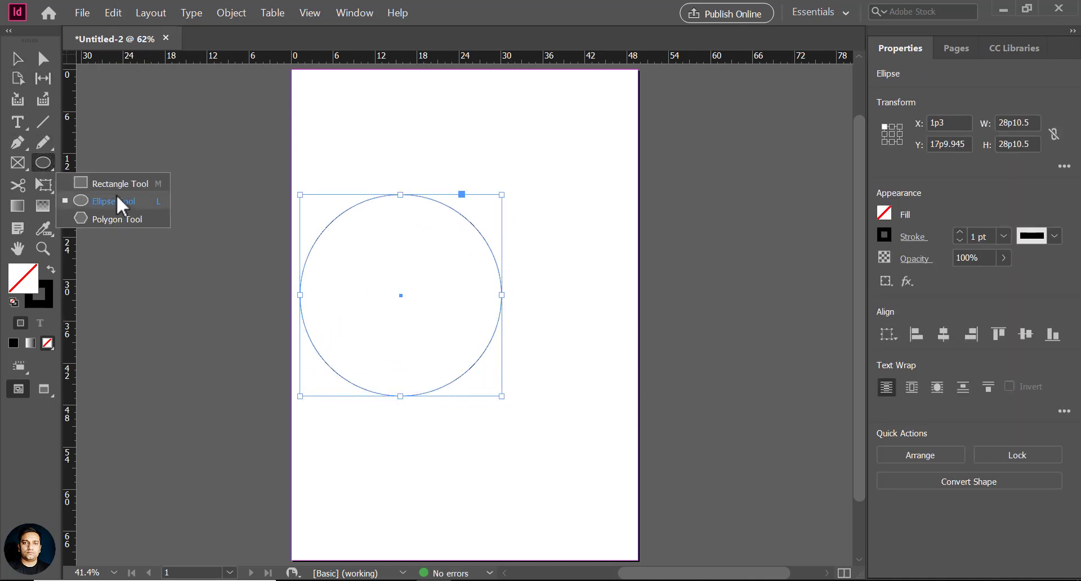
left_click(90, 181)
mouse_move(543, 308)
left_mouse_down()
mouse_move(728, 464)
mouse_move(798, 497)
left_mouse_up()
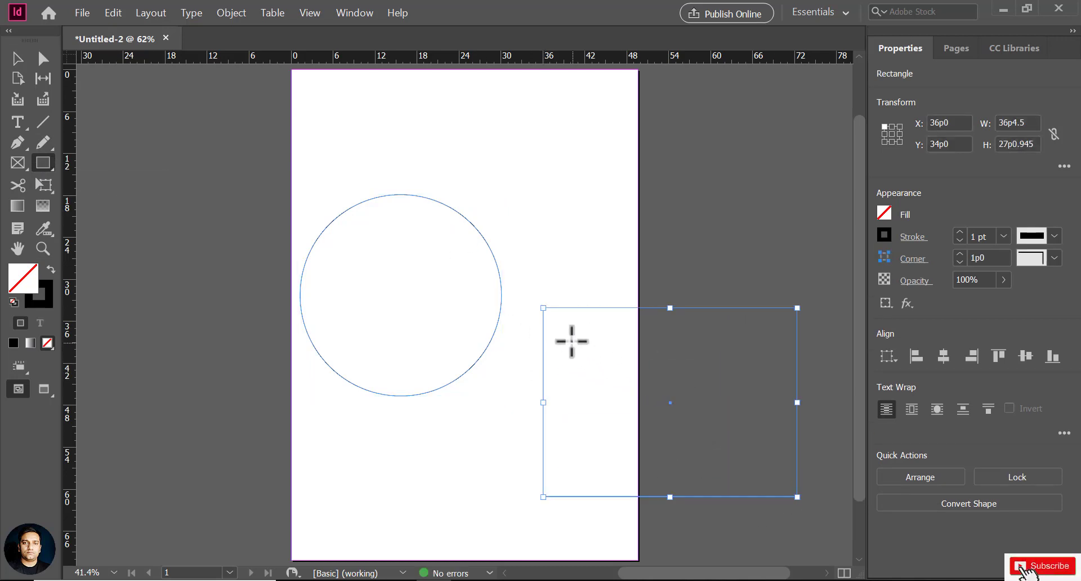
left_click(17, 58)
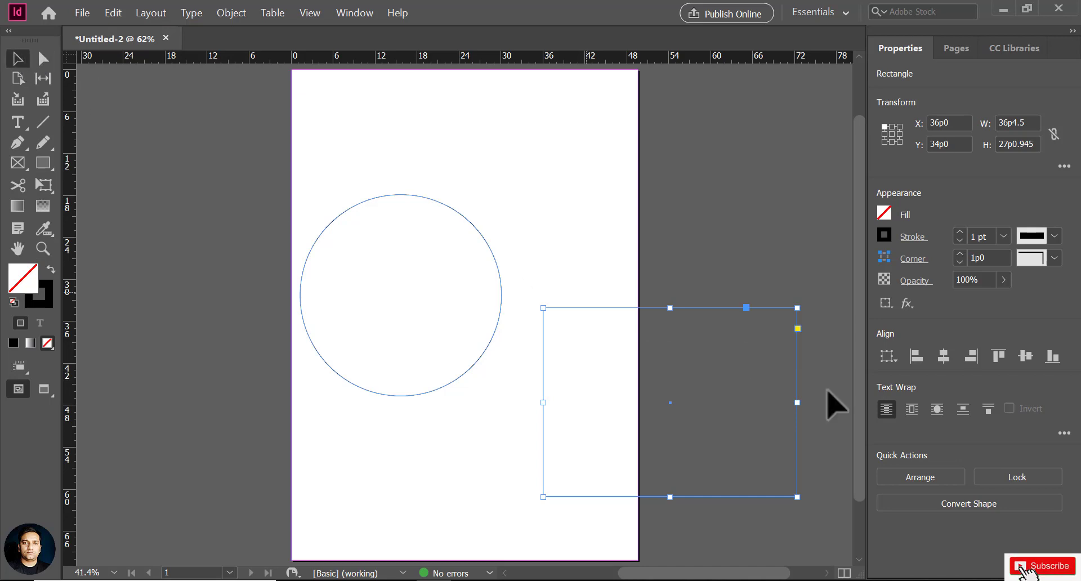
left_click_drag(798, 406, 813, 402)
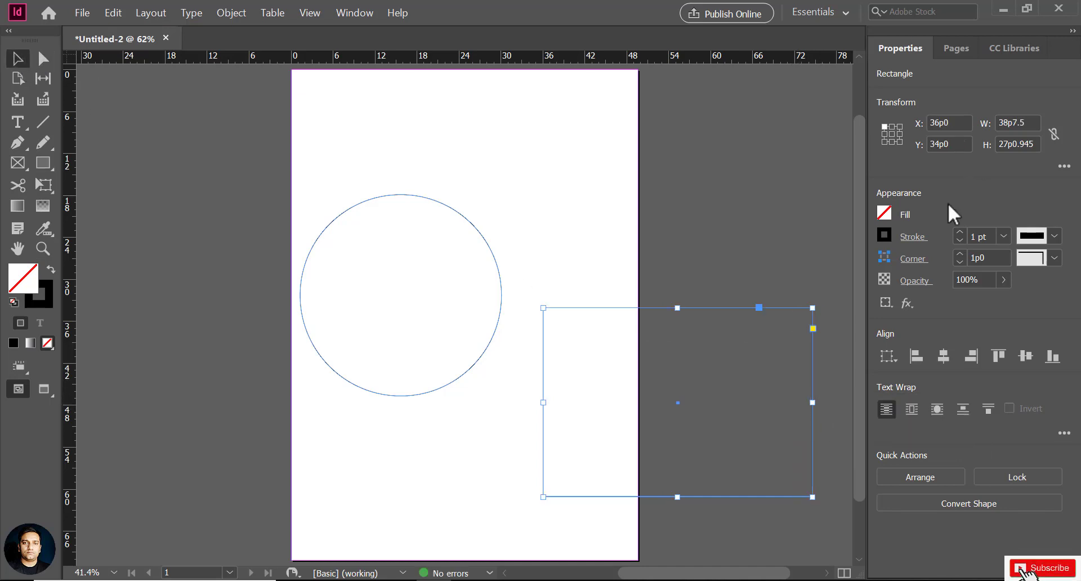
Switch the horizontal ruler to inches and give the rectangle rounded corners with a size of 5 in.
right_click(284, 56)
left_click(310, 96)
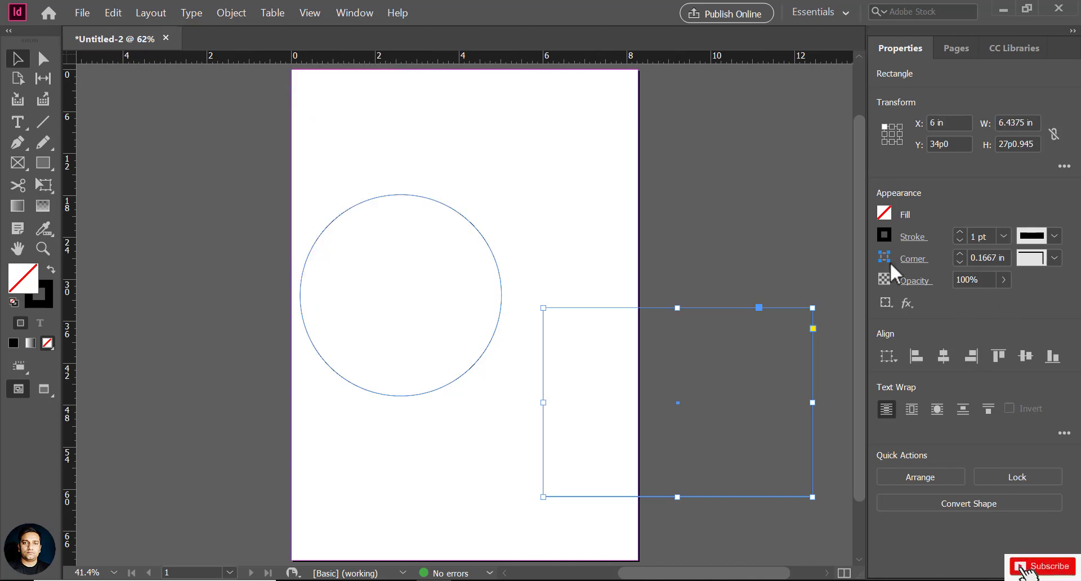
left_click(1054, 258)
left_click(915, 386)
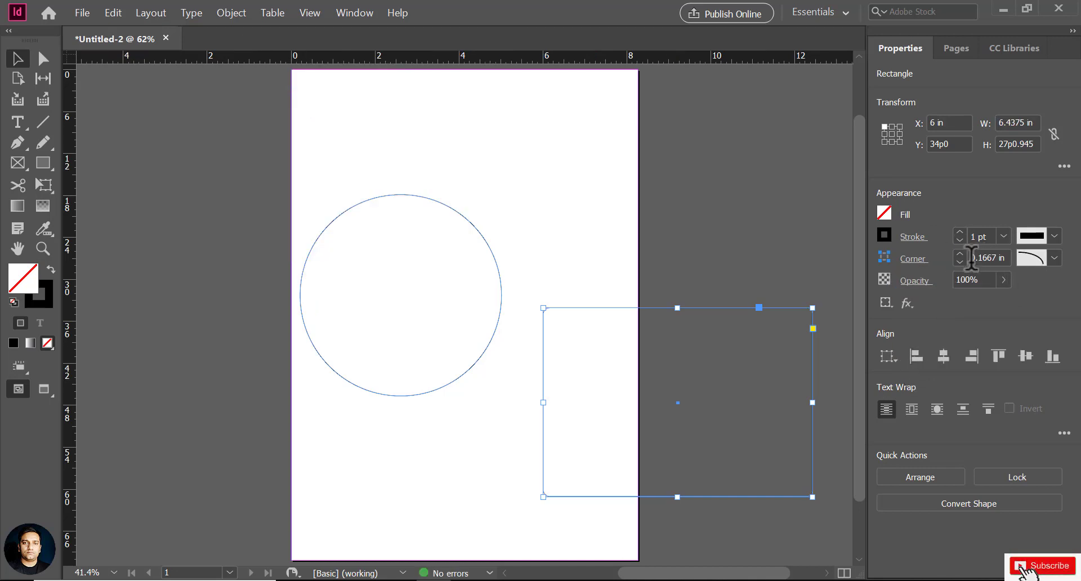
key("Return")
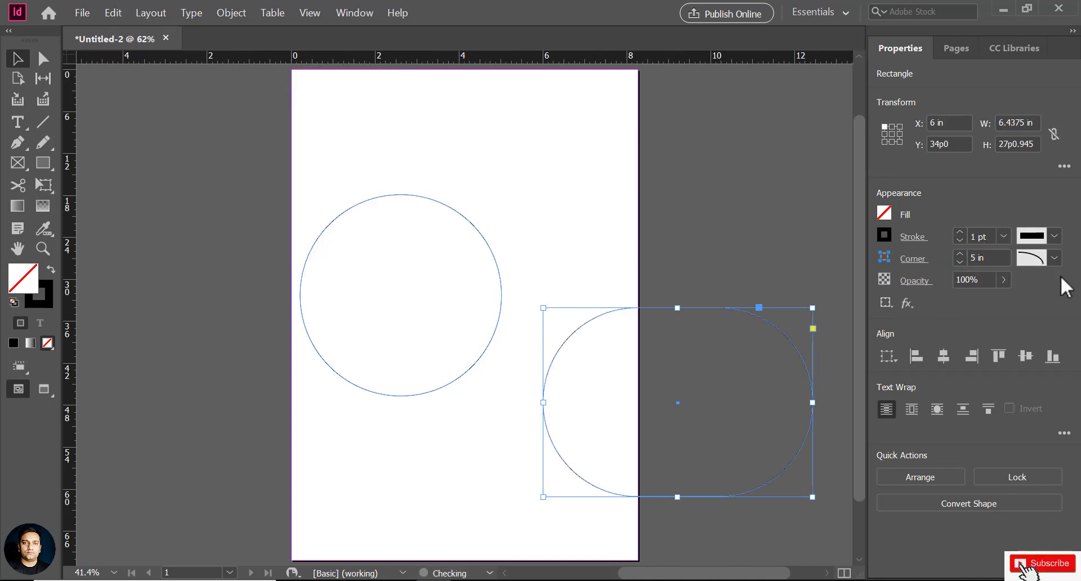
Set all four linked corner sizes of the rectangle to 0 in.
left_click(914, 262)
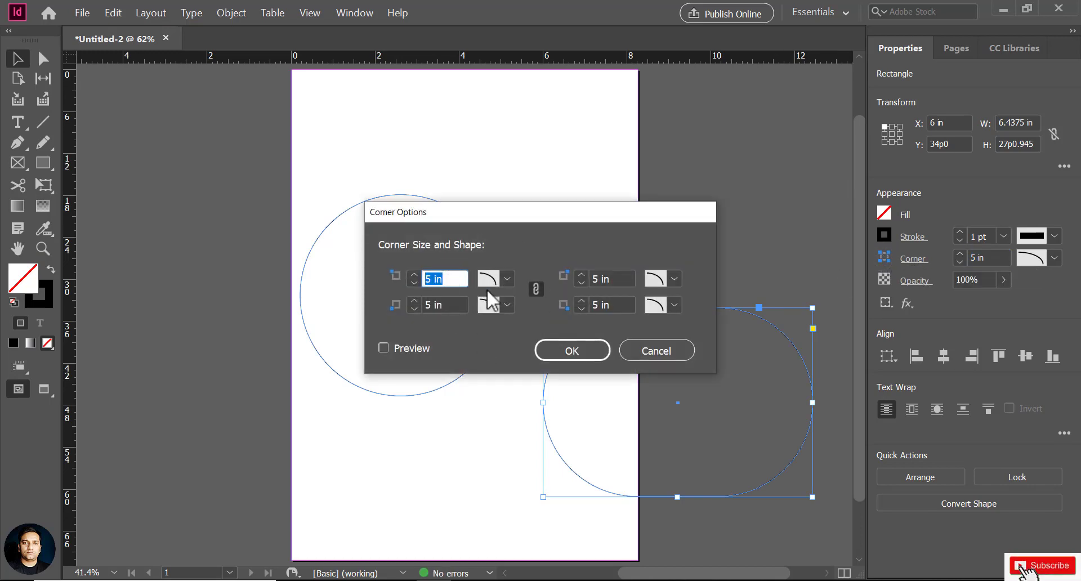
left_click(536, 289)
left_click(536, 290)
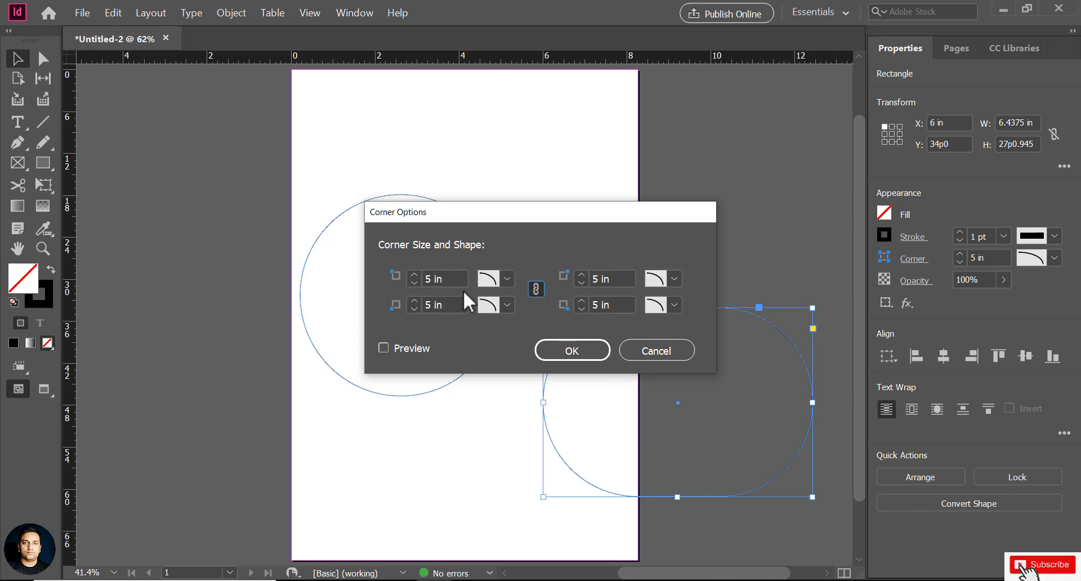
left_click_drag(449, 279, 402, 269)
left_click(572, 351)
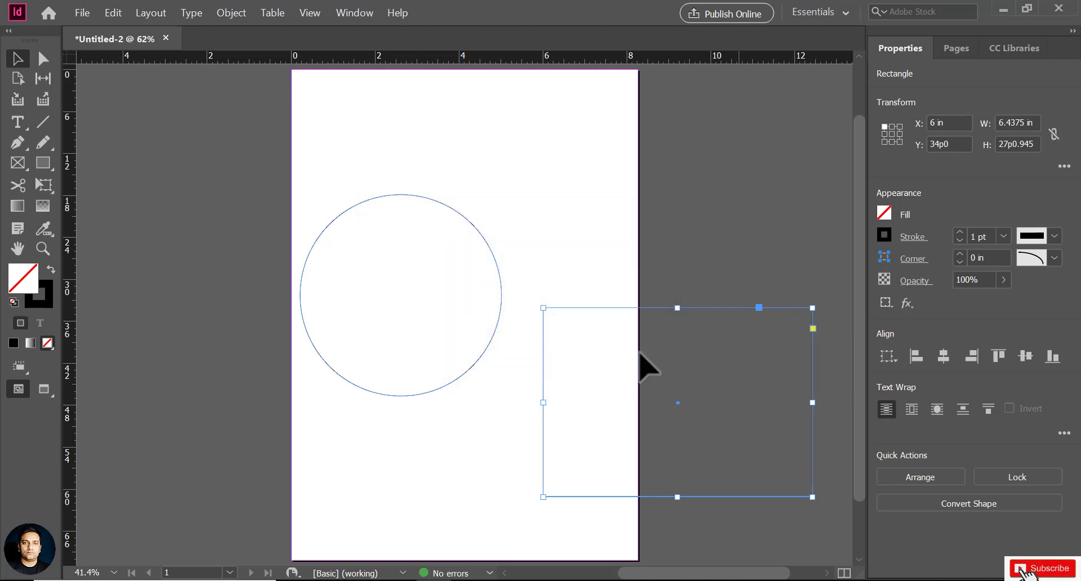
Set only the rectangle's top-left and bottom-left rounded corners to 5 in, with the corner sizes unlinked.
left_click(914, 260)
left_click_drag(459, 279, 427, 280)
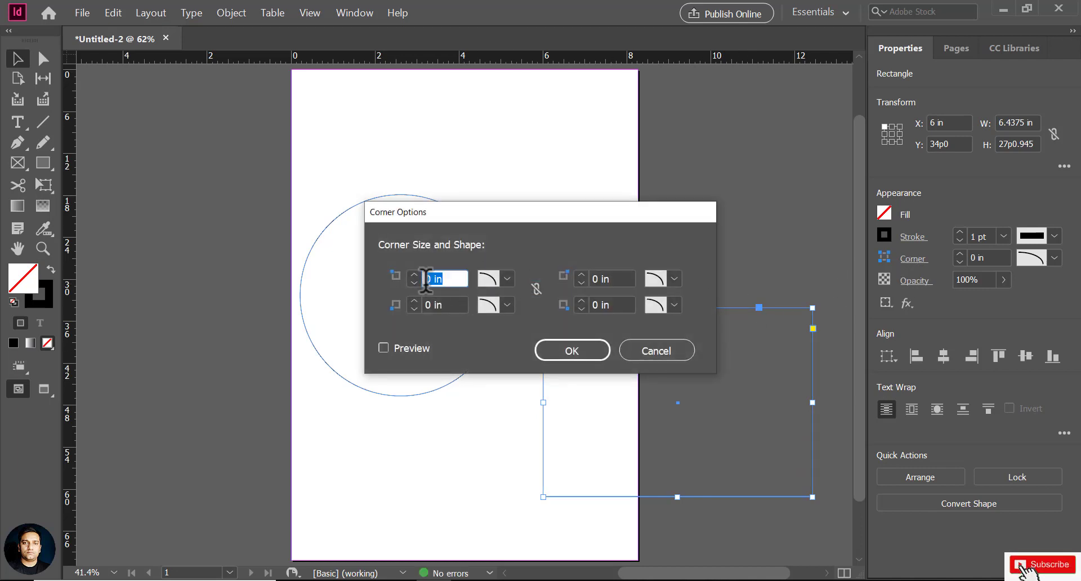
left_click(436, 306)
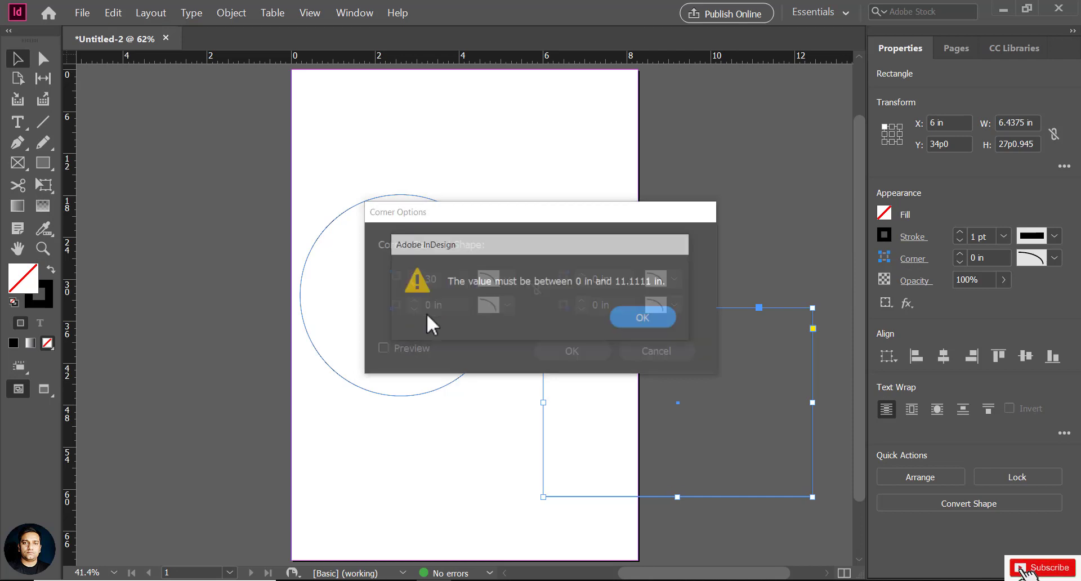
left_click(624, 319)
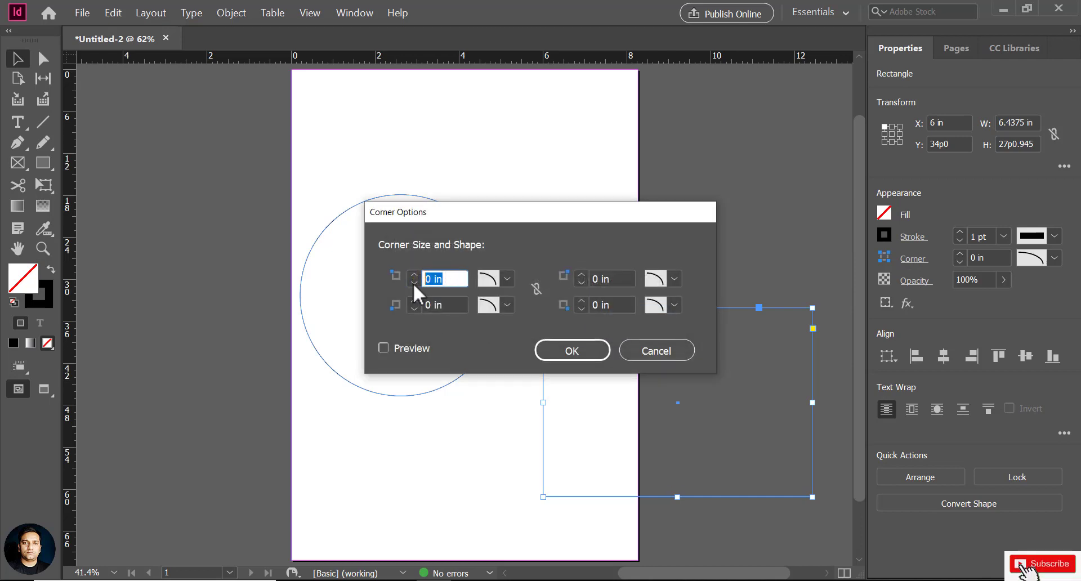
left_click(448, 304)
type("5")
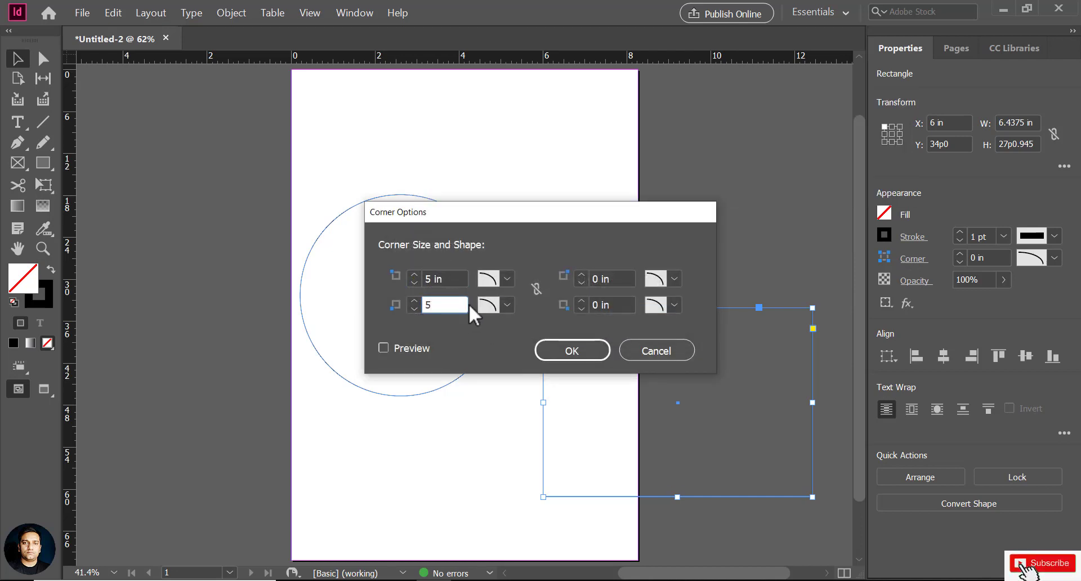
left_click(613, 280)
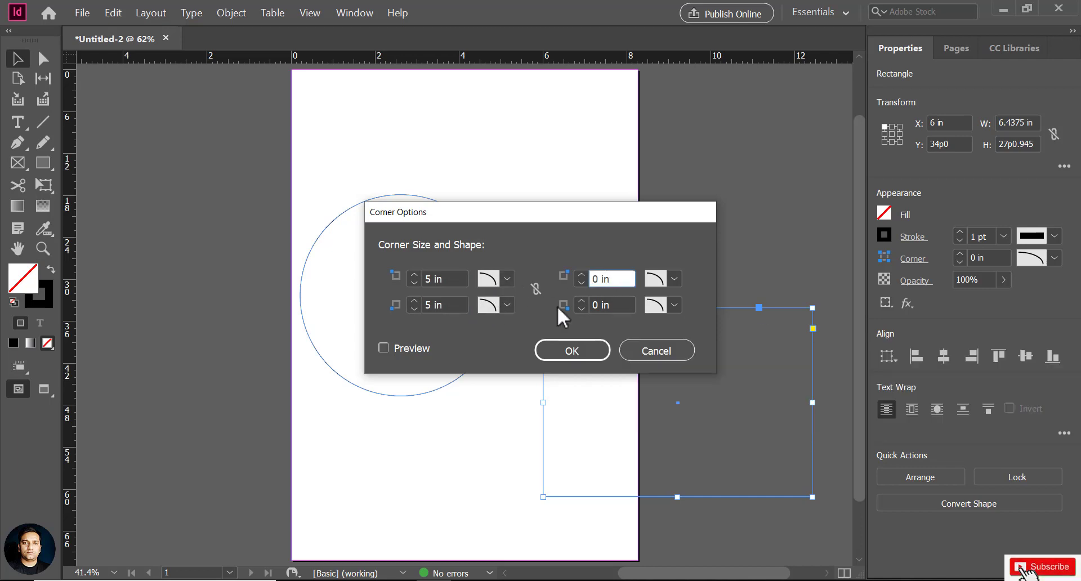
left_click(576, 352)
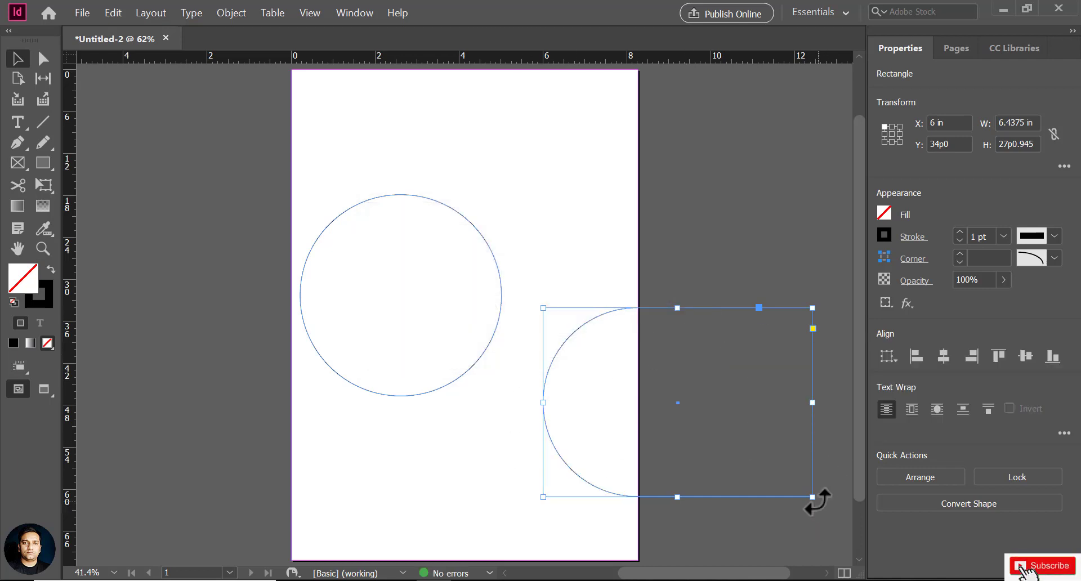
Raise the circle slightly, then rotate the half-rounded rectangle clockwise and move it so its round end overlaps the circle.
left_click_drag(813, 498, 760, 539)
left_click(502, 295)
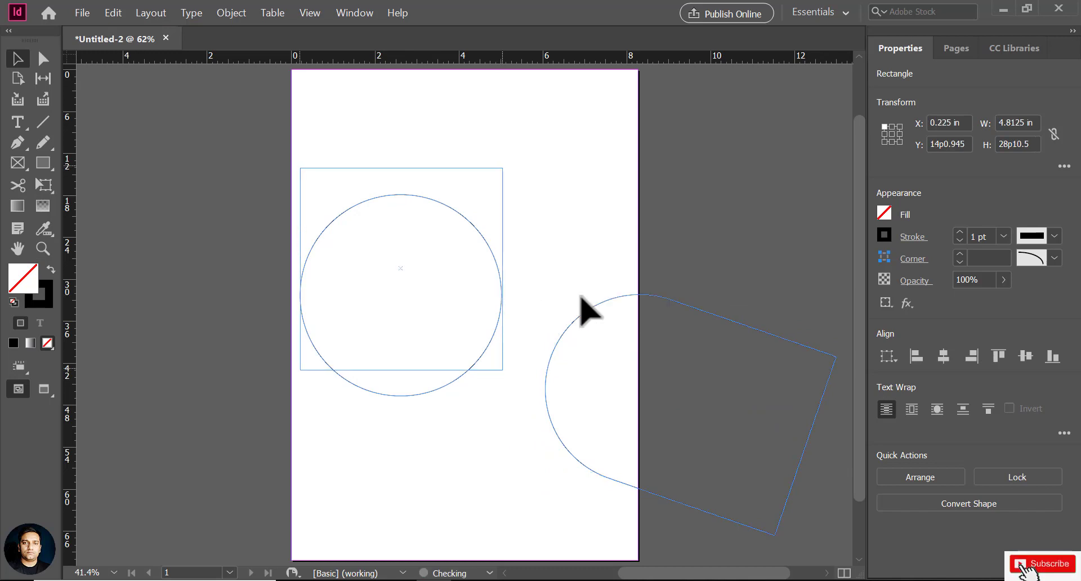
left_click_drag(581, 297, 529, 299)
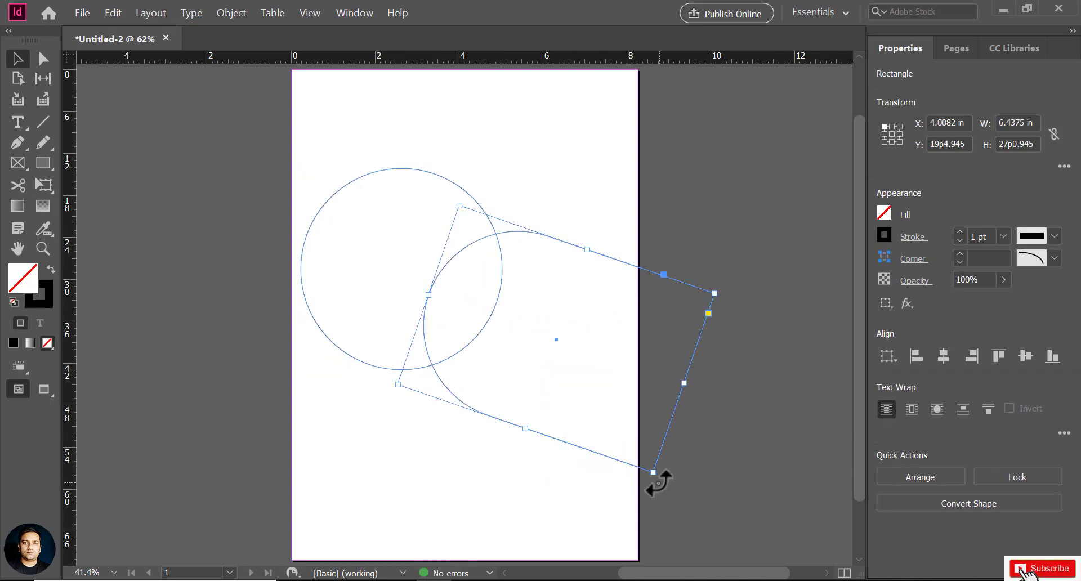
left_click_drag(658, 482, 608, 517)
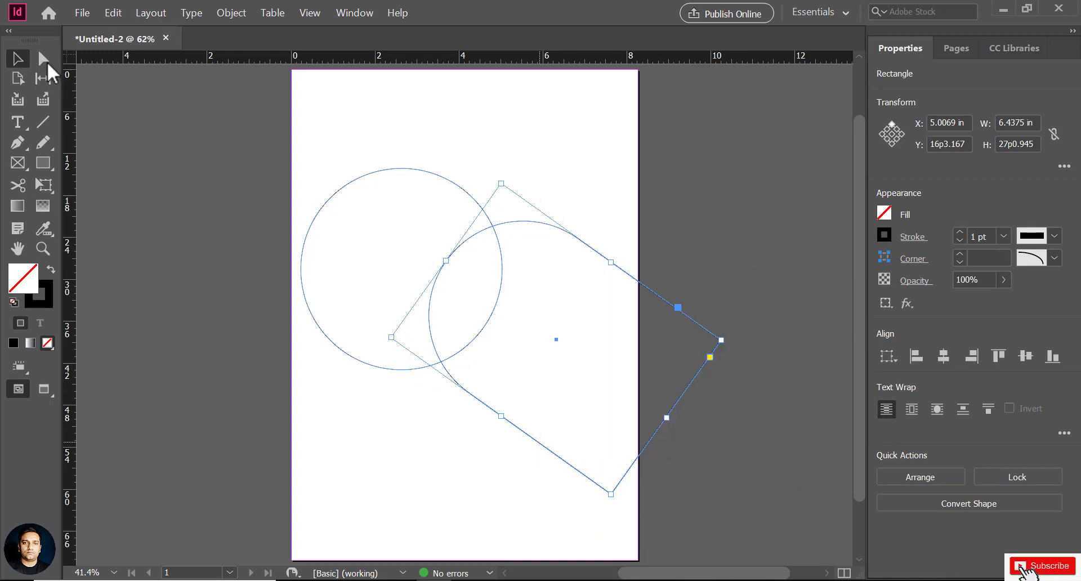
Add anchor points where the rotated shape's outline crosses the right page edge.
key("a")
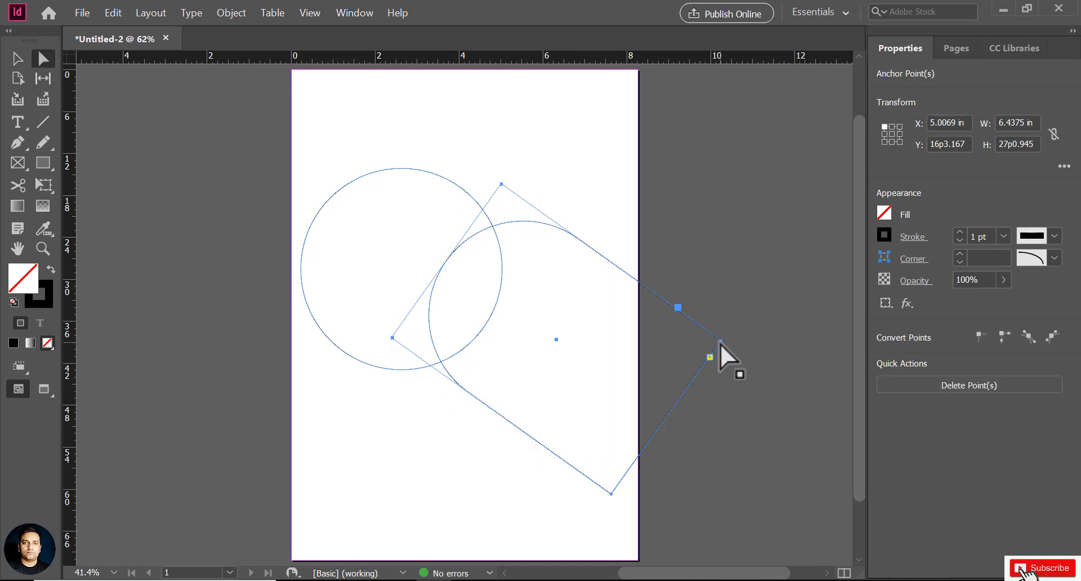
left_click(21, 144)
left_click(84, 170)
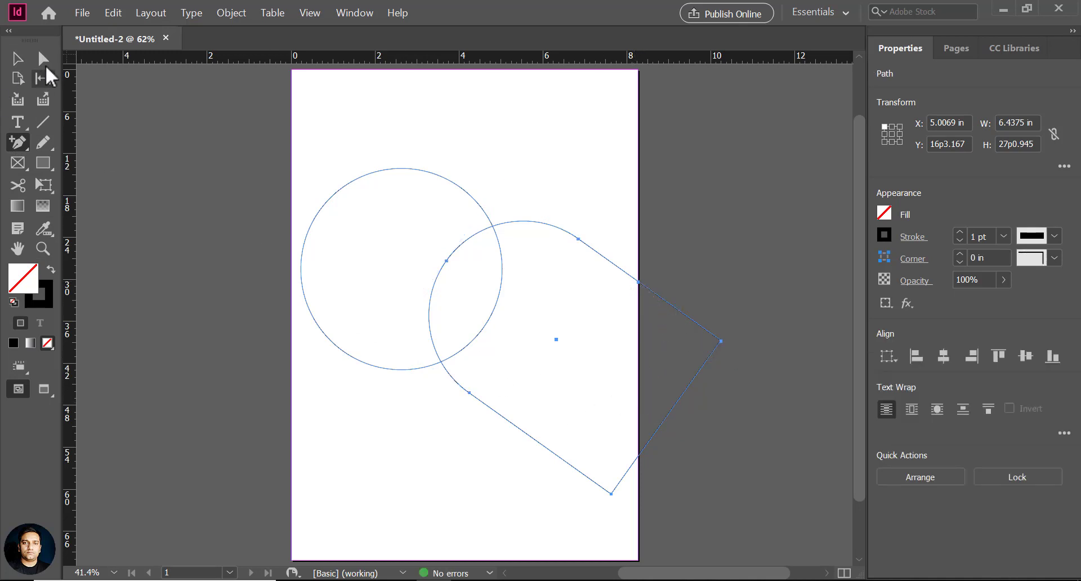
Move the rotated shape's outer anchor points onto the right page edge, keeping its lower side straight.
left_click(43, 59)
left_click_drag(723, 343, 638, 378)
key("ctrl+z")
left_click_drag(612, 495, 632, 513)
right_click(640, 518)
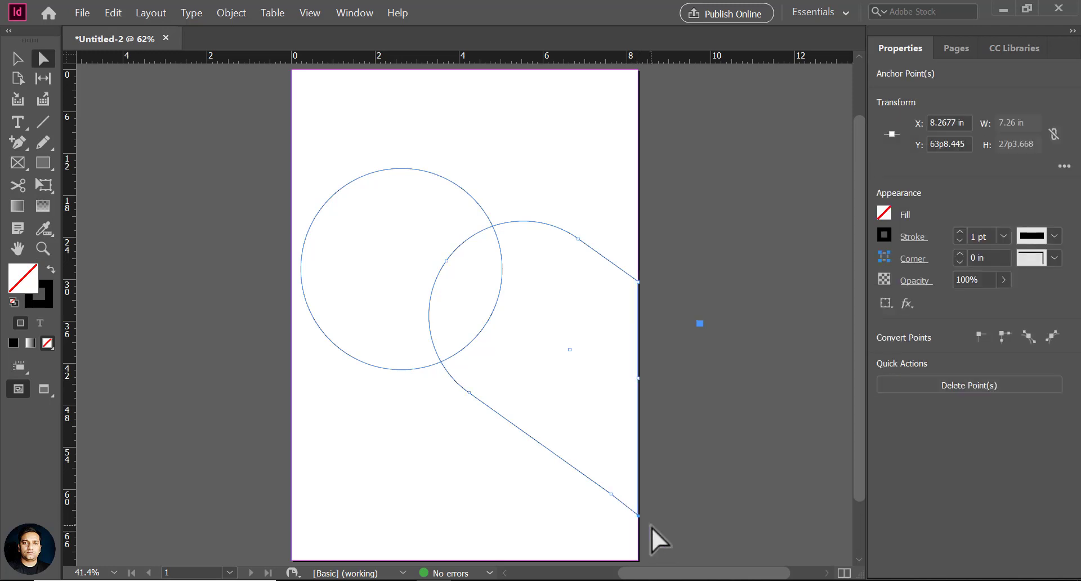
left_click(645, 499)
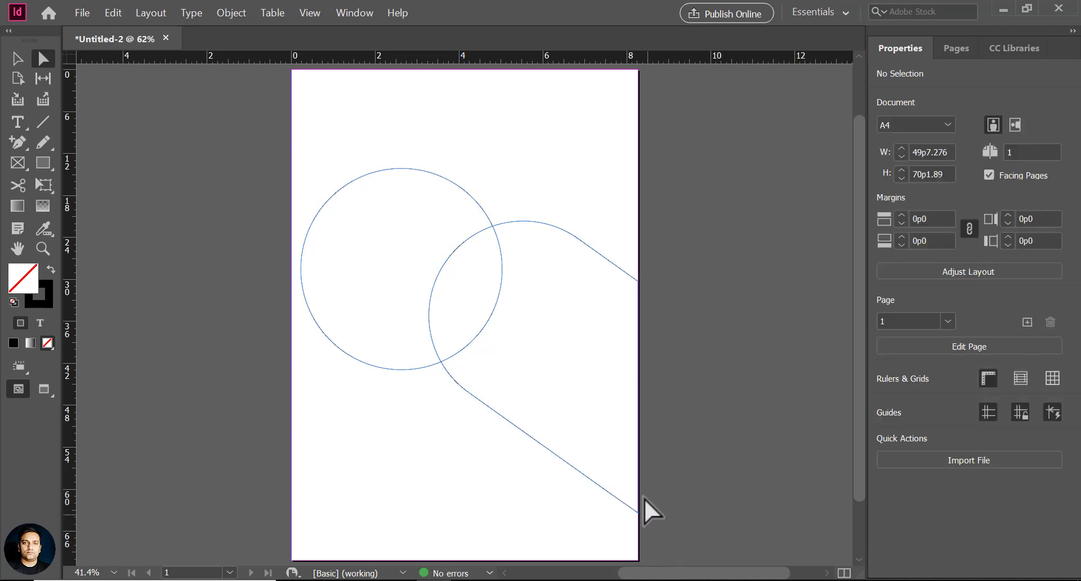
Duplicate the circle slightly up and to the right, and send the copy to the back.
left_click(15, 60)
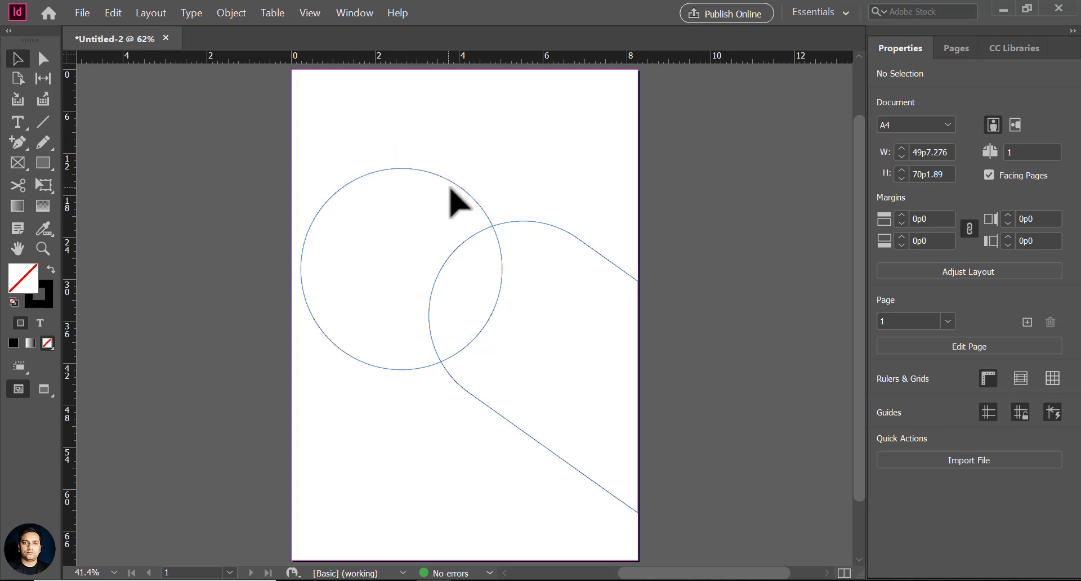
left_click_drag(465, 184, 478, 146)
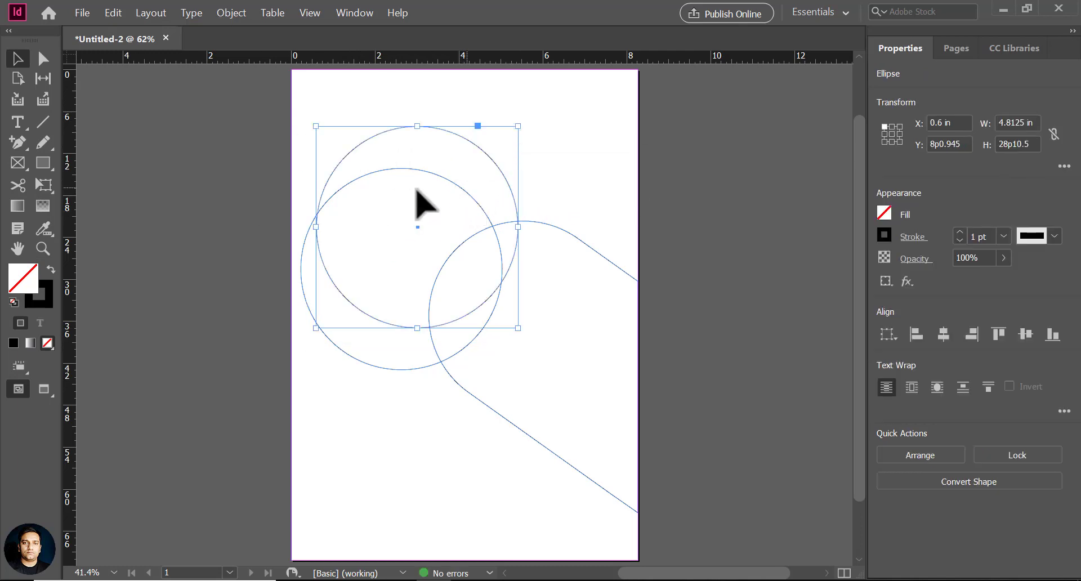
left_click(231, 13)
mouse_move(350, 69)
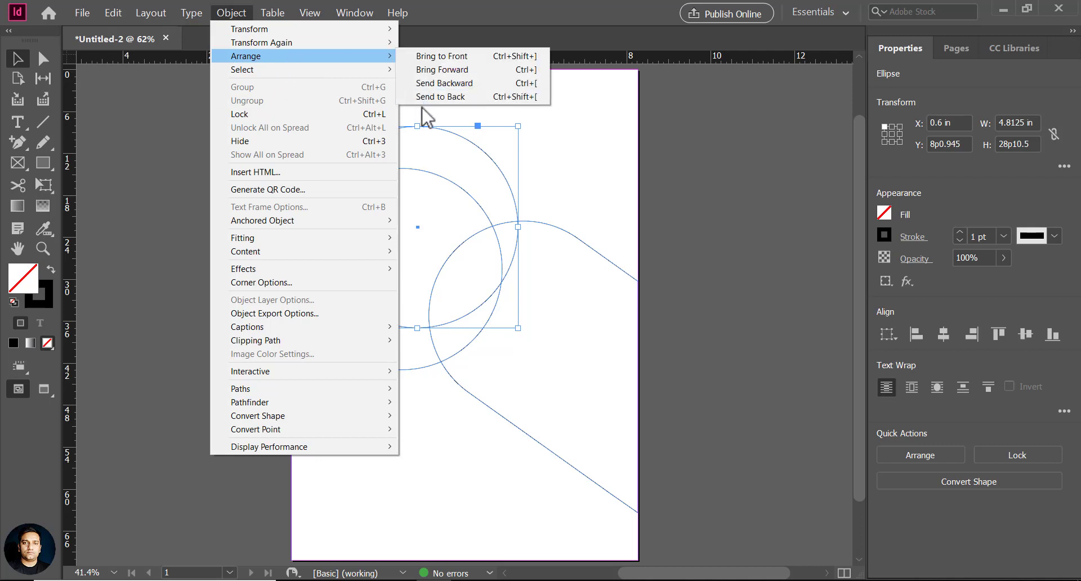
left_click(420, 99)
Give the duplicated circle a 4 pt stroke in the yellow swatch C=0 M=0 Y=100 K=0.
left_click(1004, 236)
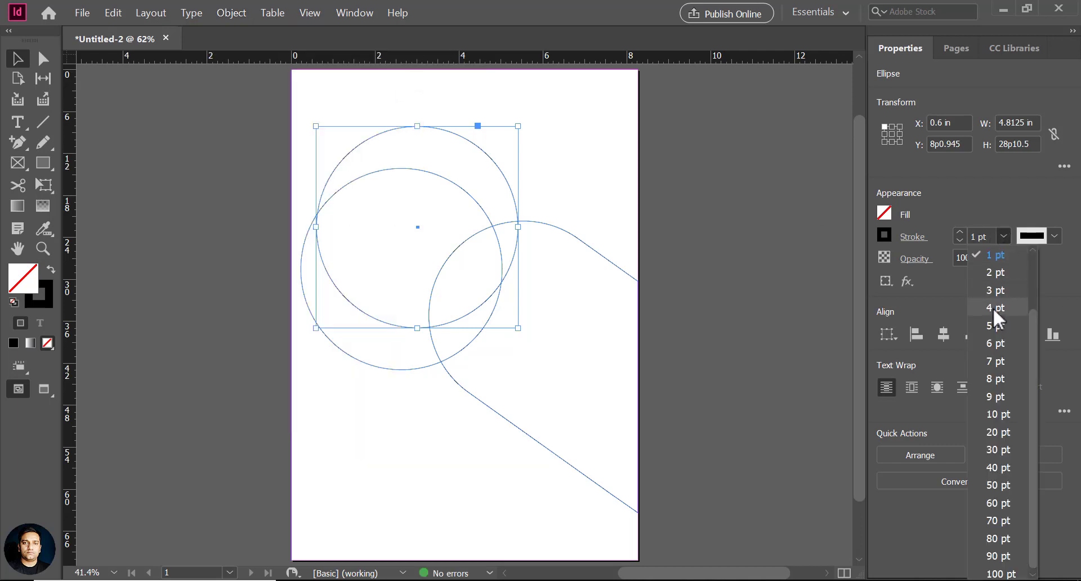
left_click(988, 307)
left_click(887, 237)
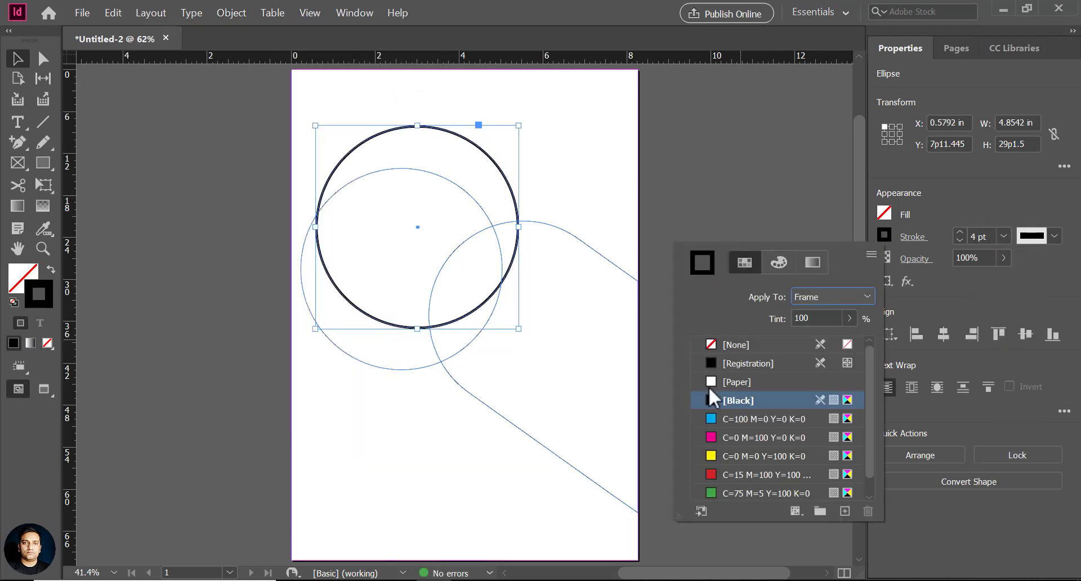
left_click(708, 454)
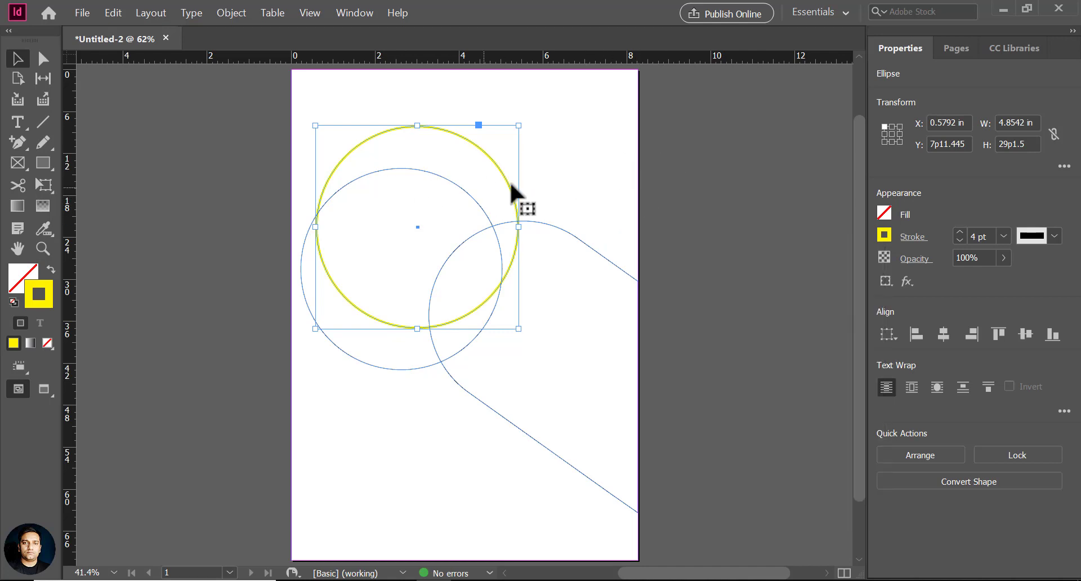
Duplicate the yellow circle, shrinking the copy to about 0.375 in wide near the ring's upper right.
left_click(77, 188)
left_click(505, 179)
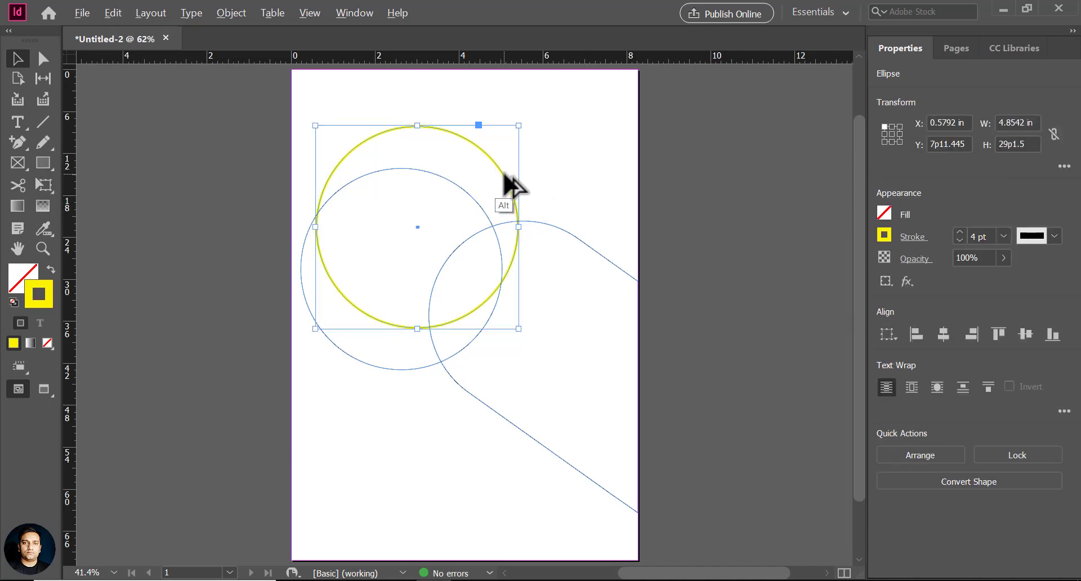
left_click_drag(504, 174, 556, 151)
left_click_drag(570, 102, 439, 222)
left_click_drag(403, 303, 488, 153)
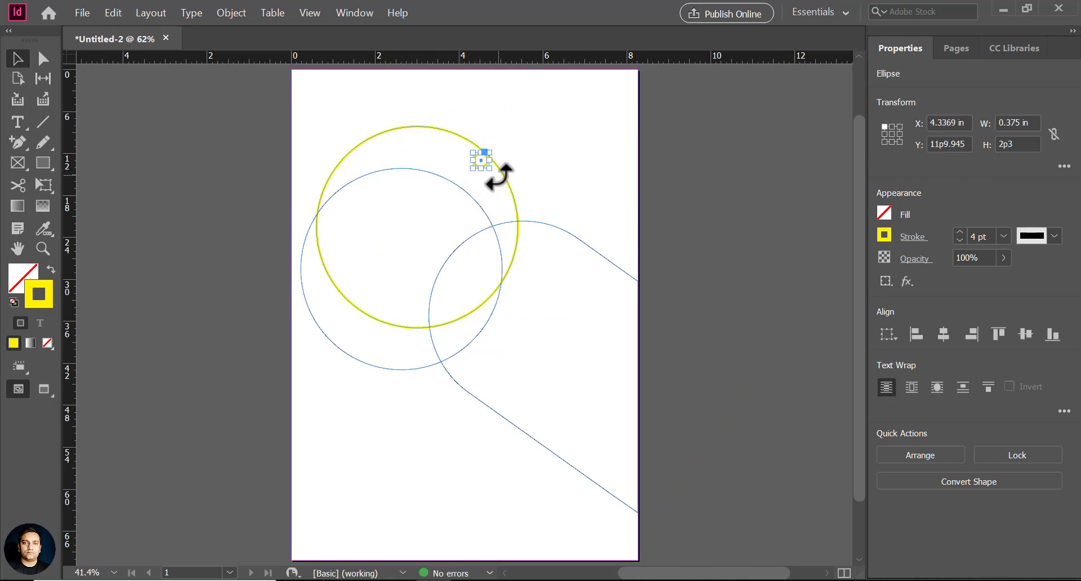
Center the small circle on the yellow ring's upper-right outline.
key("ctrl+space")
left_click_drag(340, 124, 485, 236)
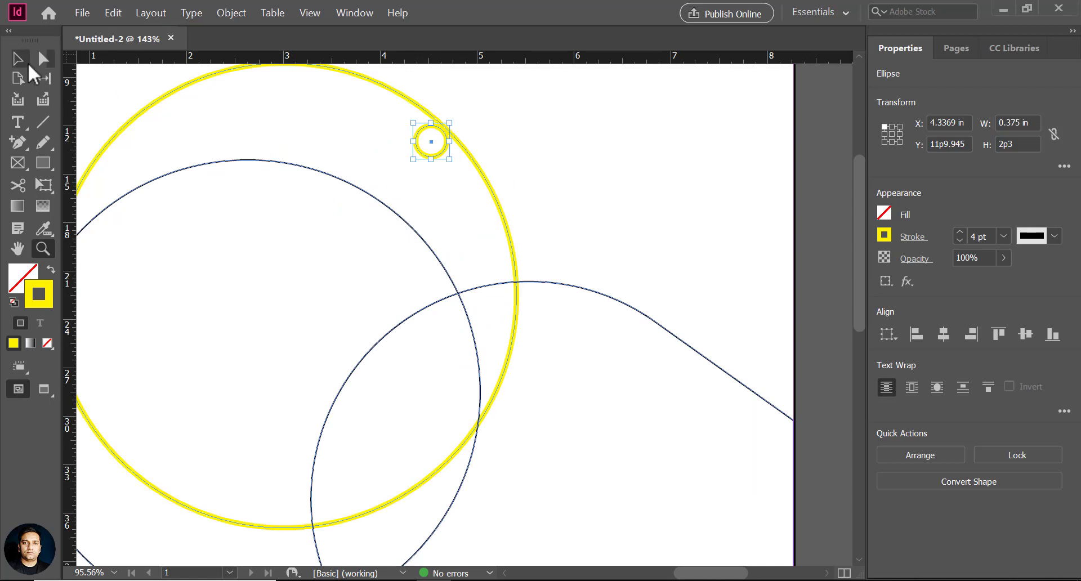
left_click_drag(431, 143, 444, 130)
Remove the stroke from the small circle on the yellow ring and give it a teal fill from the CMYK color spectrum.
left_click(884, 235)
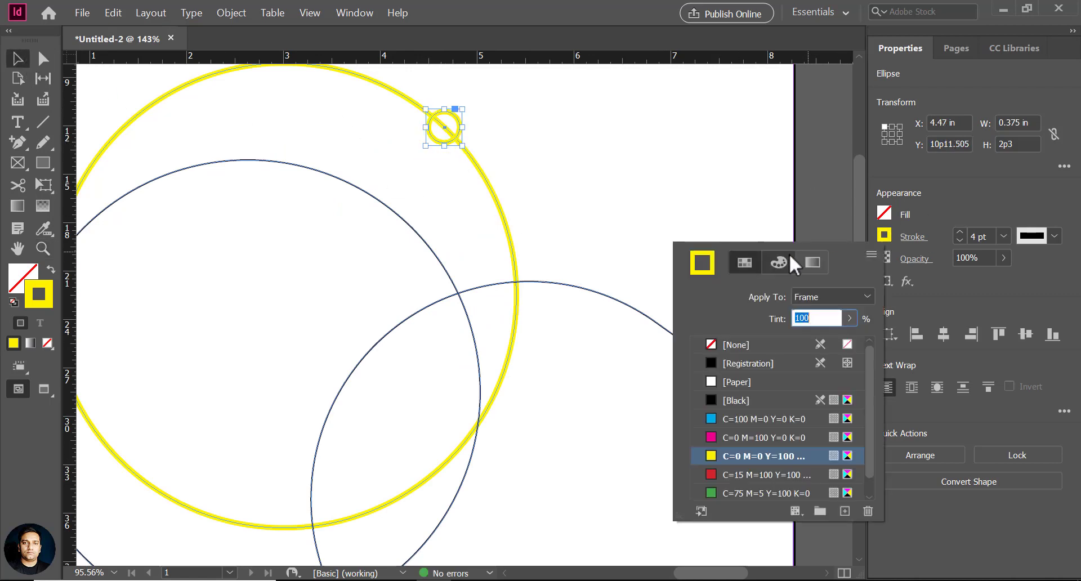
left_click(711, 344)
left_click(887, 217)
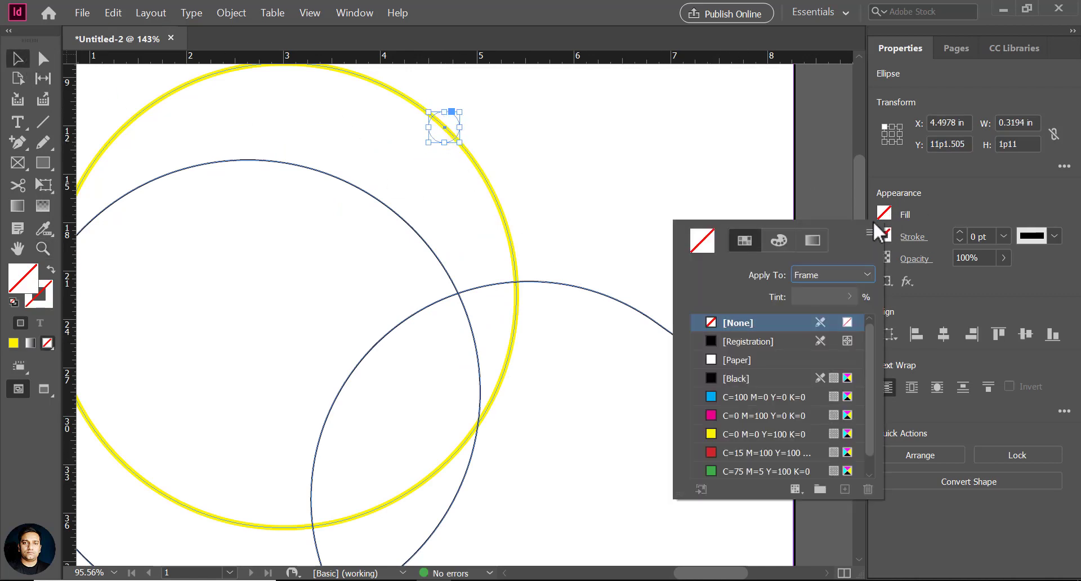
left_click(779, 240)
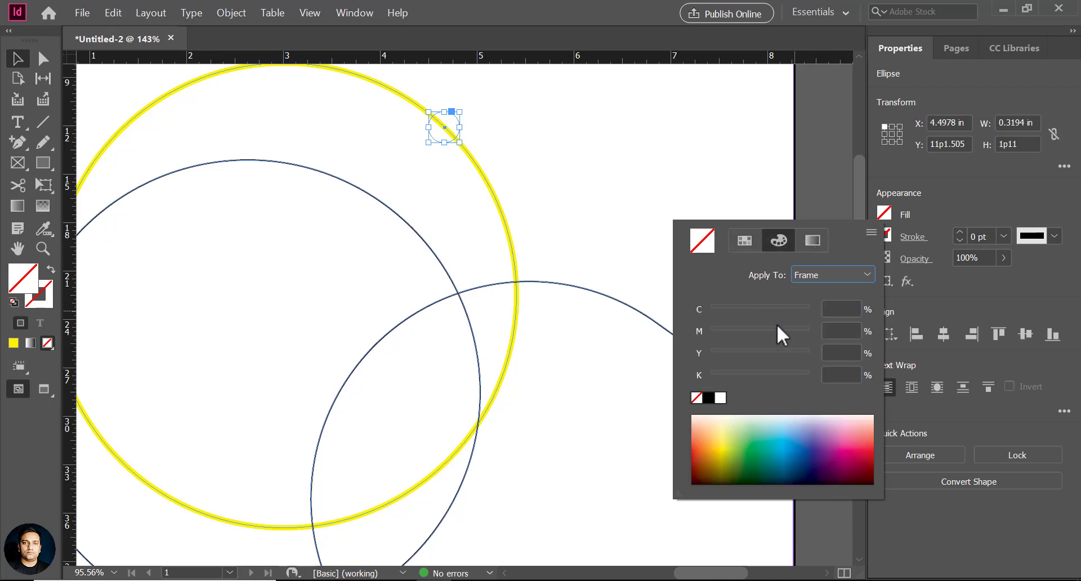
left_click(742, 445)
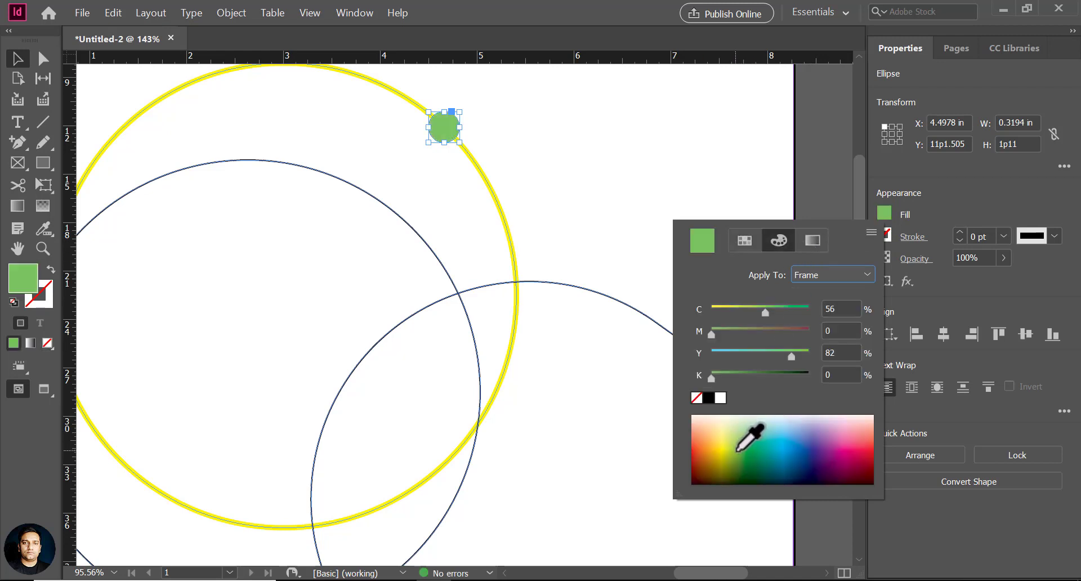
left_click(776, 456)
left_click(525, 160)
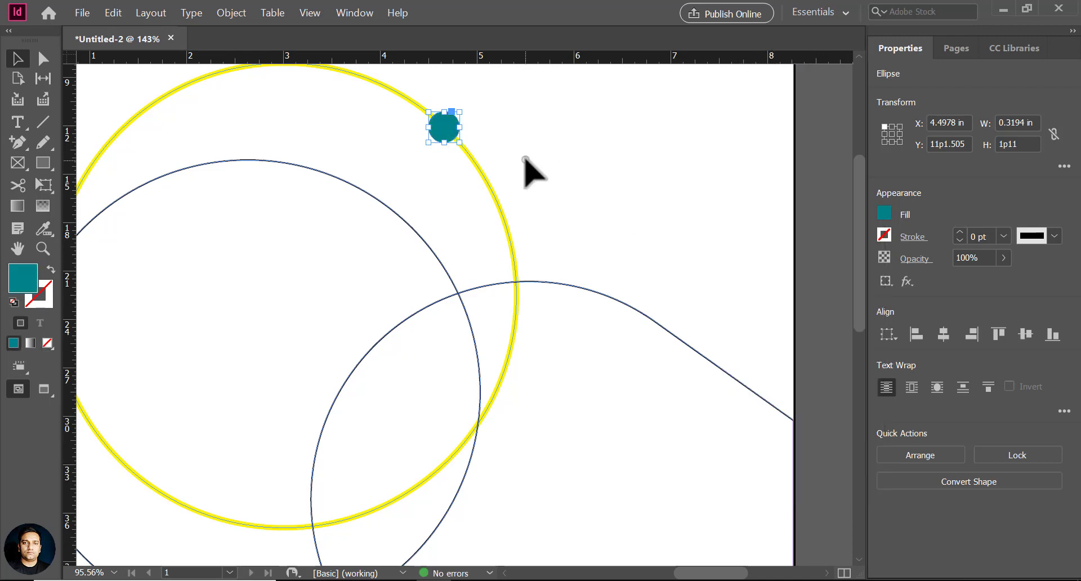
left_click(521, 183)
Fill the large rounded shape with the magenta swatch C=0 M=100 Y=0 K=0 and remove its stroke.
left_click(563, 297)
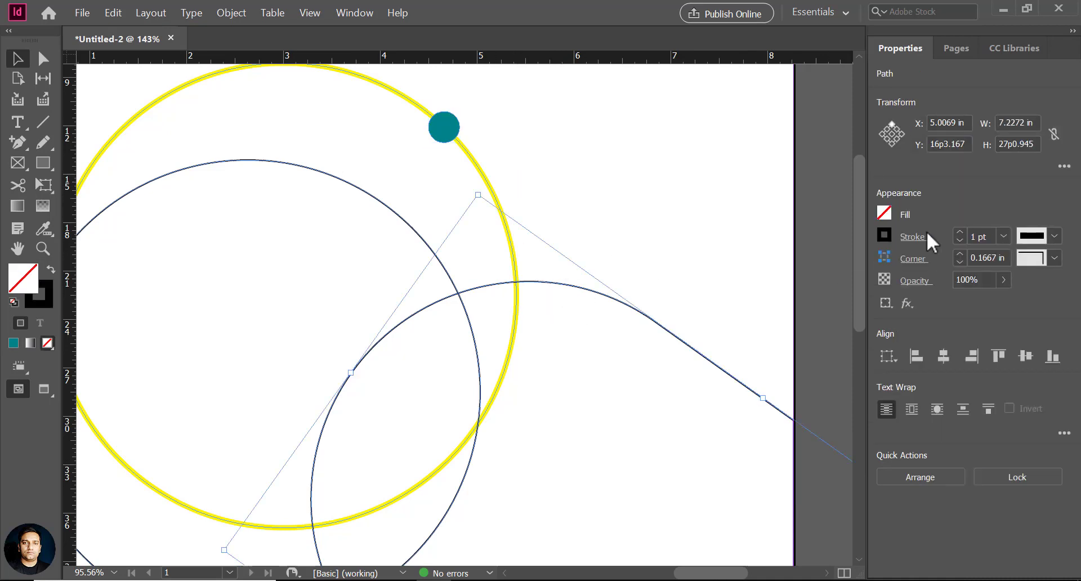
left_click(885, 214)
left_click(711, 415)
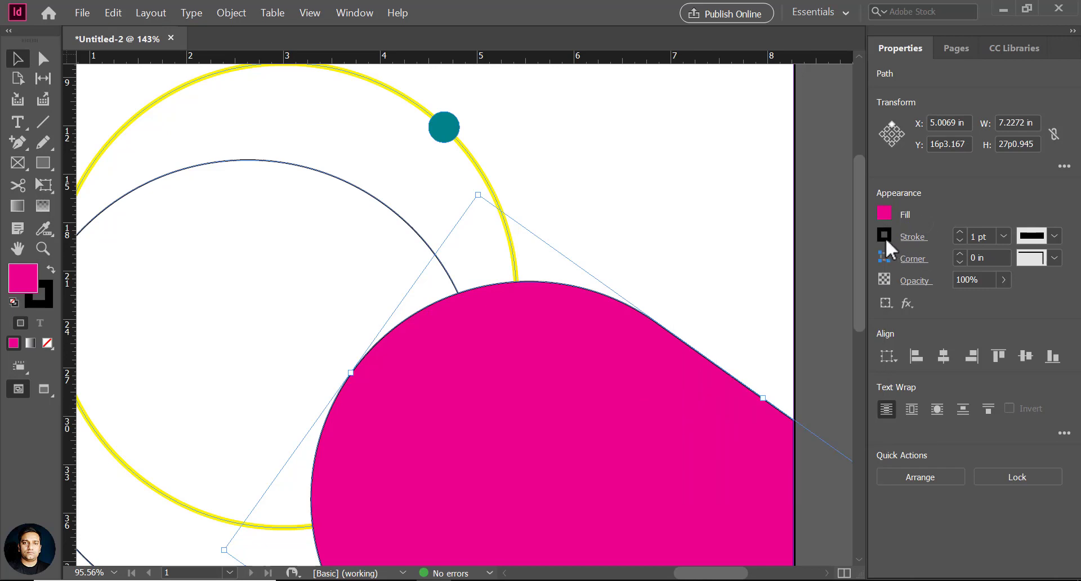
left_click(886, 235)
left_click(726, 345)
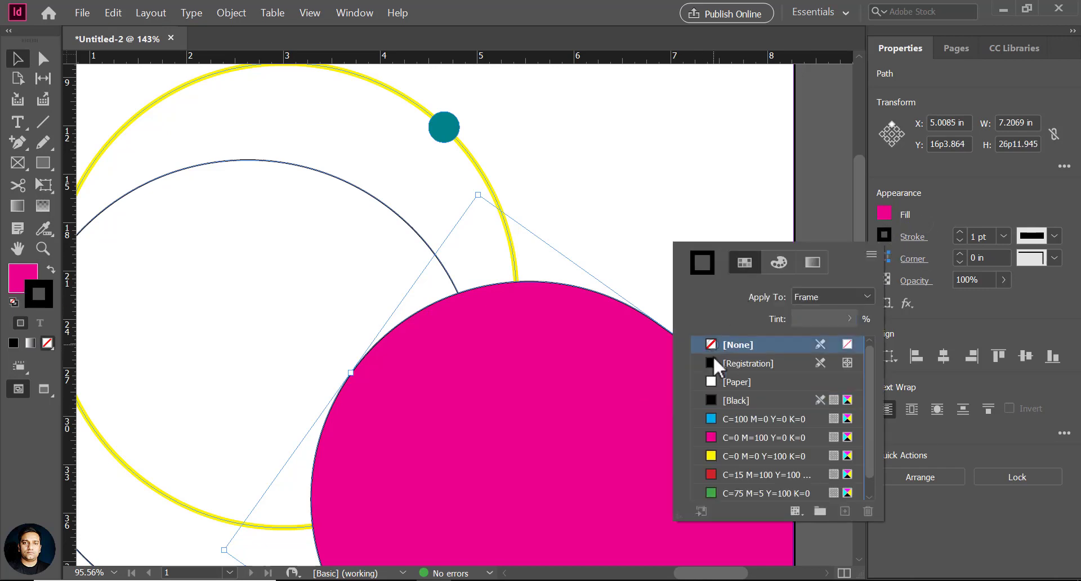
Place the laptop photo whose file name starts with "agefis" into the large black-outlined circle.
left_click(393, 218)
key("ctrl+minus")
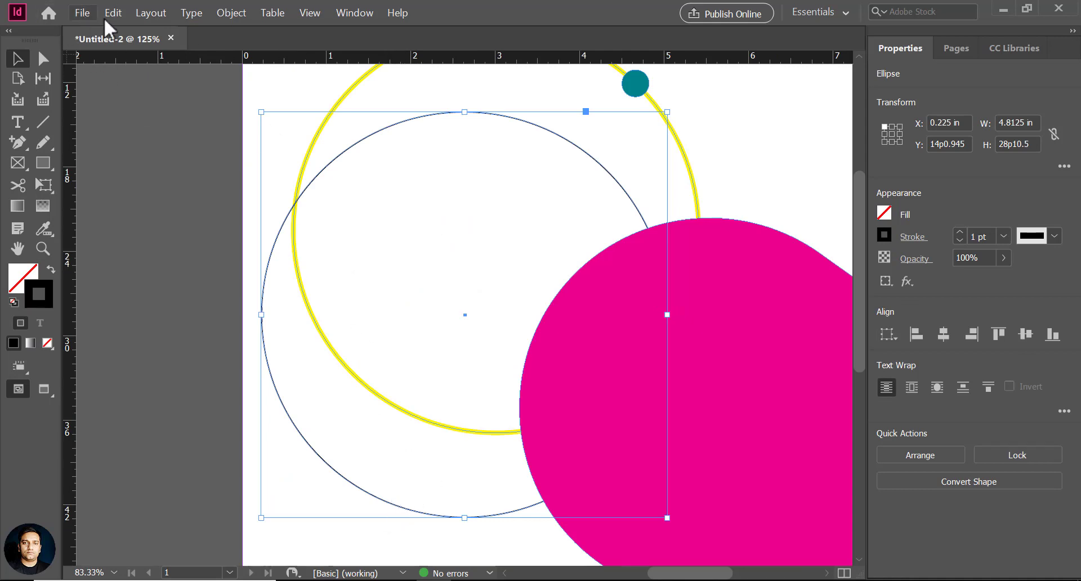
left_click(83, 13)
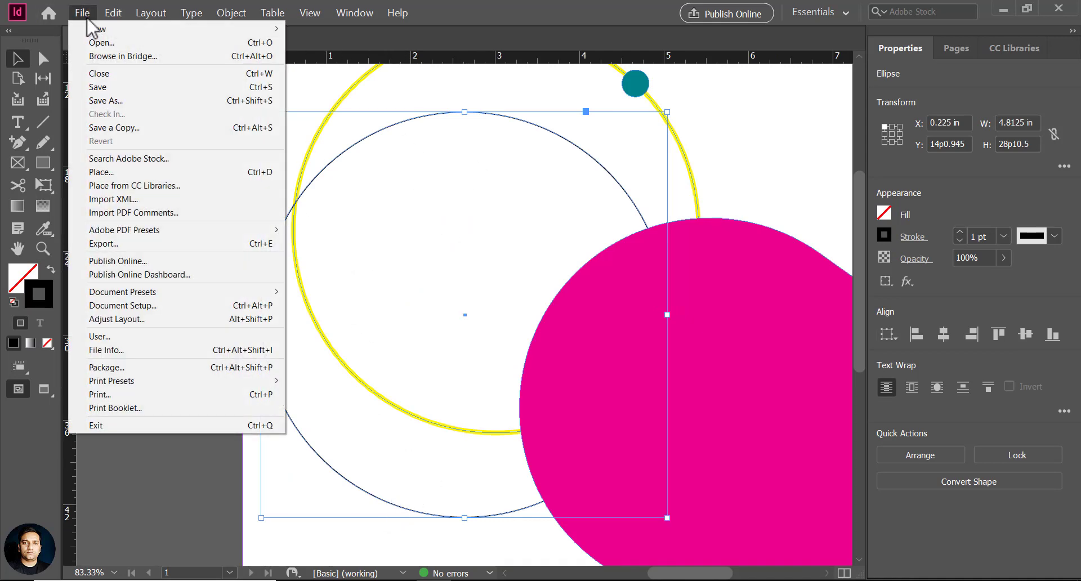
left_click(116, 173)
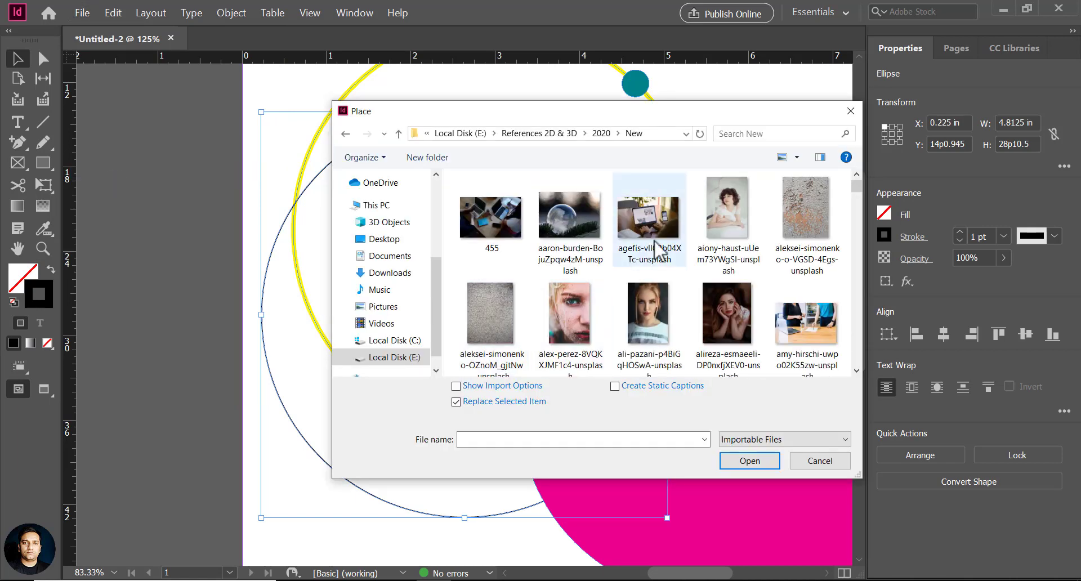
double_click(650, 223)
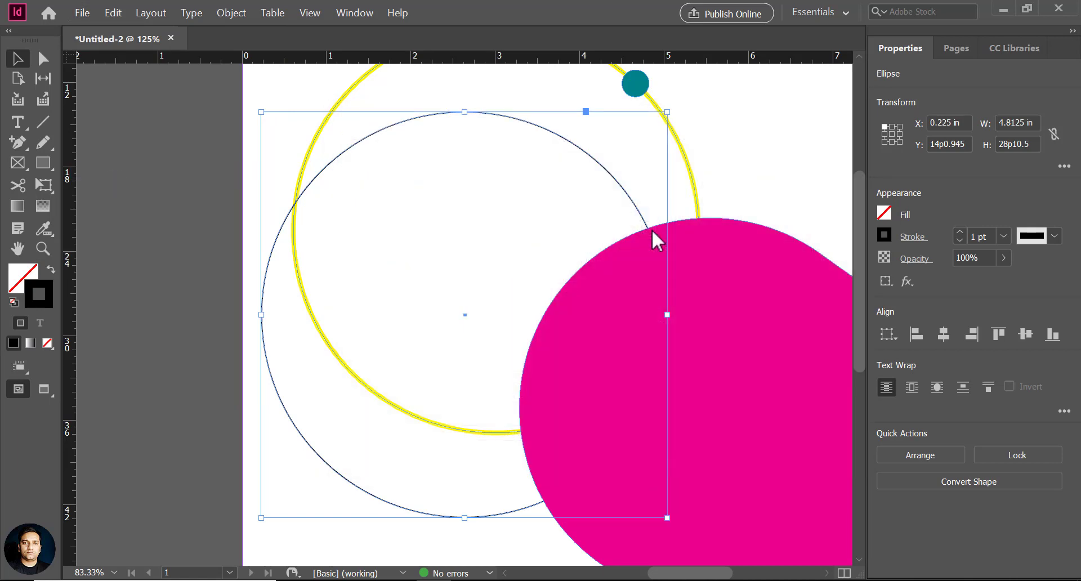
Scale the oversized photo inside the circle down to about 9.84 in wide, keeping its proportions.
key("ctrl+minus")
key("ctrl+minus")
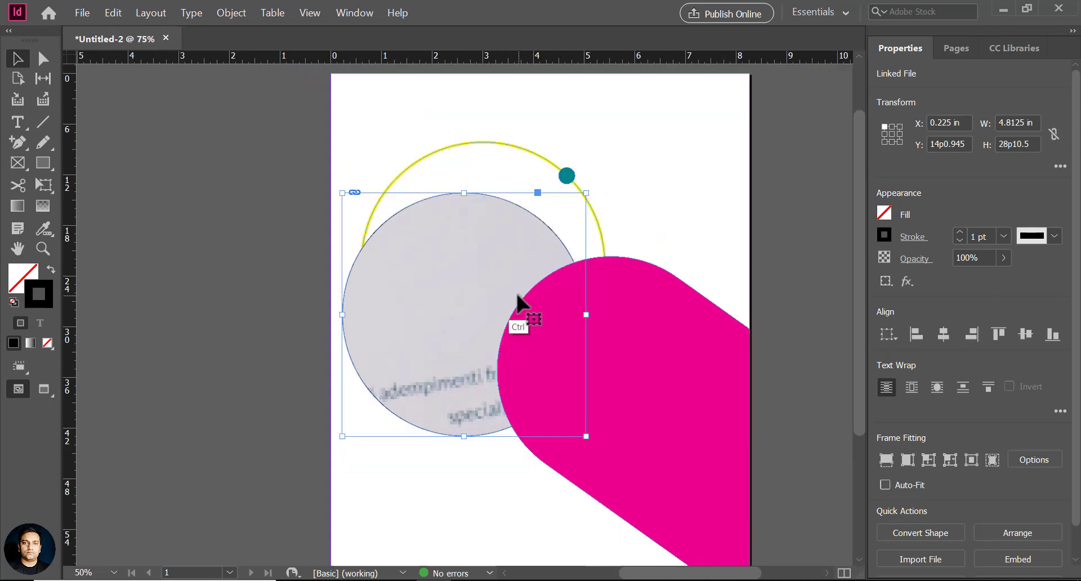
key("ctrl+minus")
key("ctrl+minus")
key("ctrl+minus")
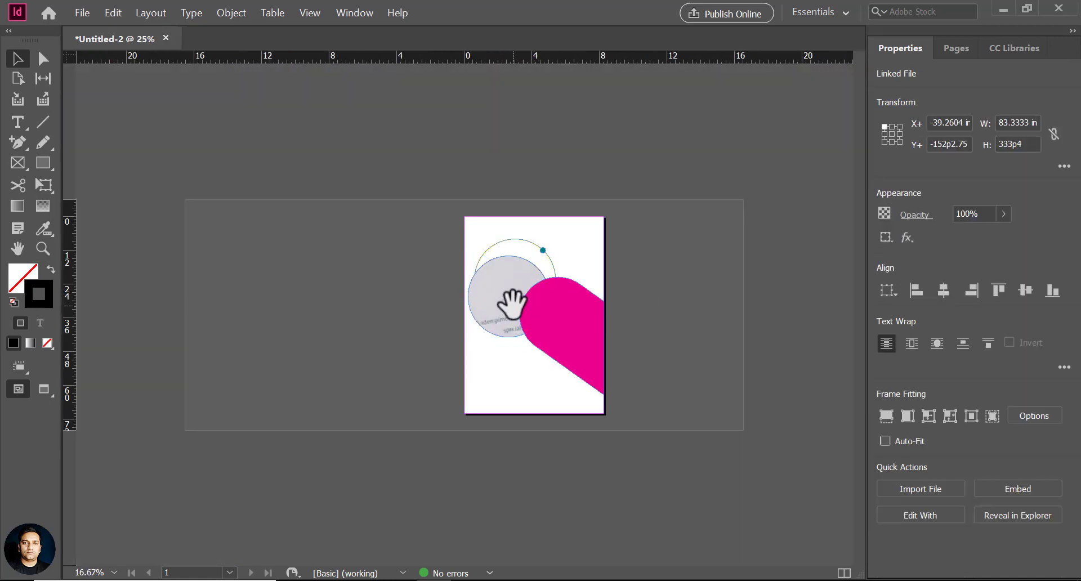
key("slash")
left_click(500, 292)
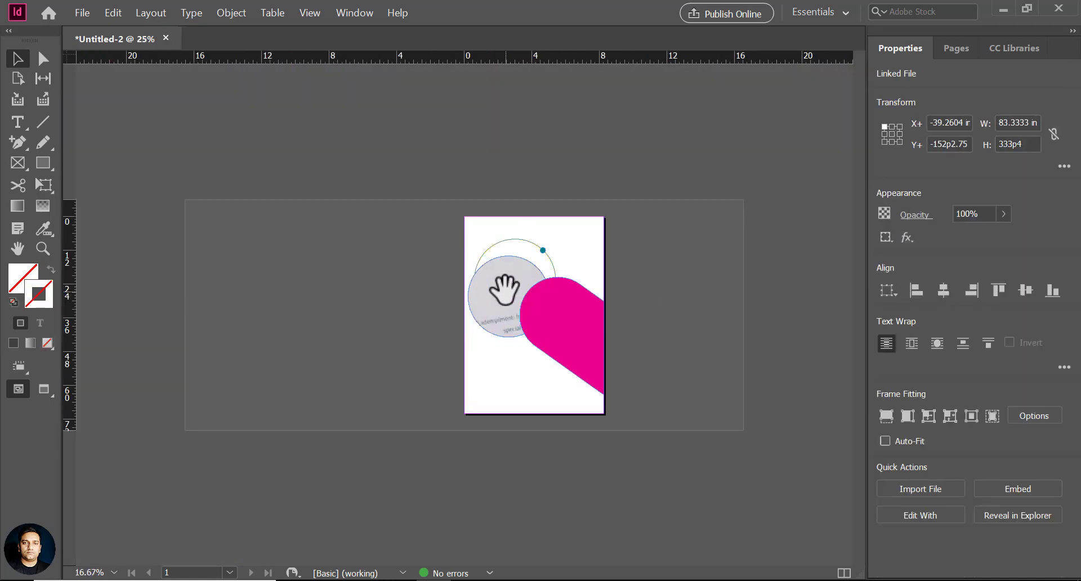
mouse_move(496, 316)
left_mouse_down()
mouse_move(491, 302)
mouse_move(508, 313)
left_mouse_up()
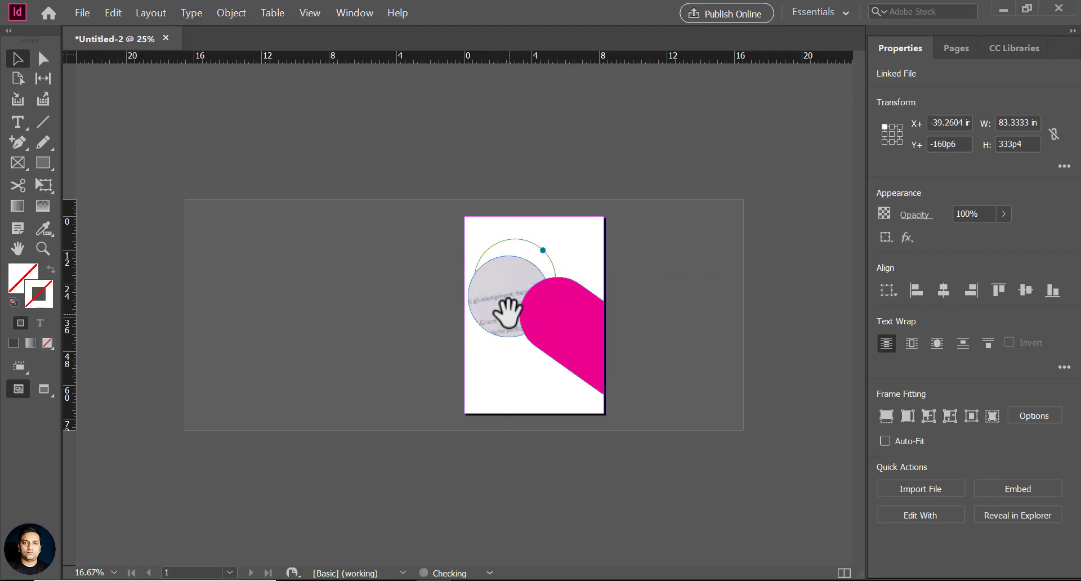
key("ctrl+minus")
key("ctrl+minus")
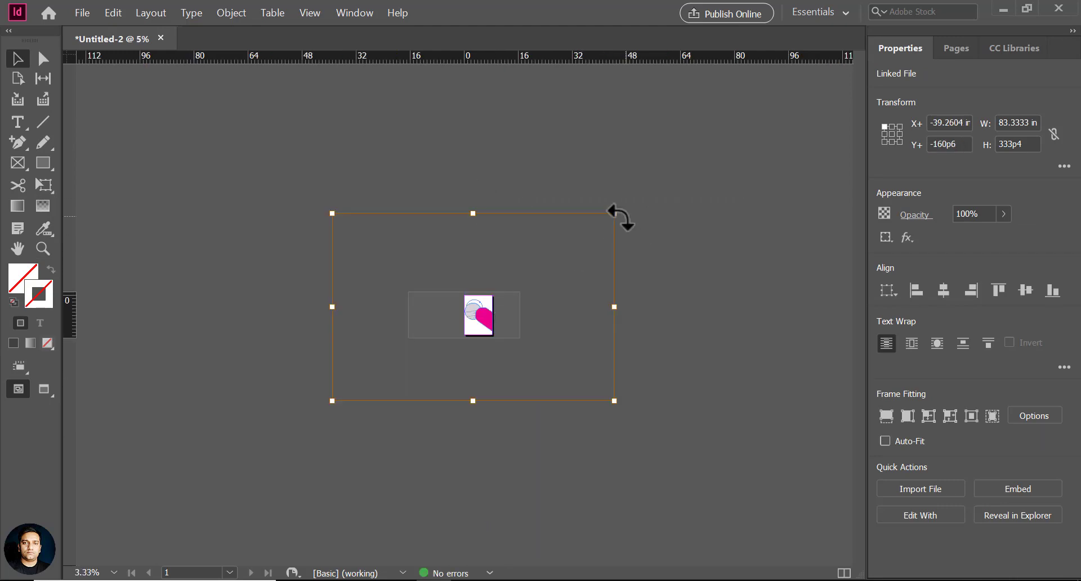
left_click_drag(615, 213, 510, 283)
left_click_drag(334, 399, 459, 317)
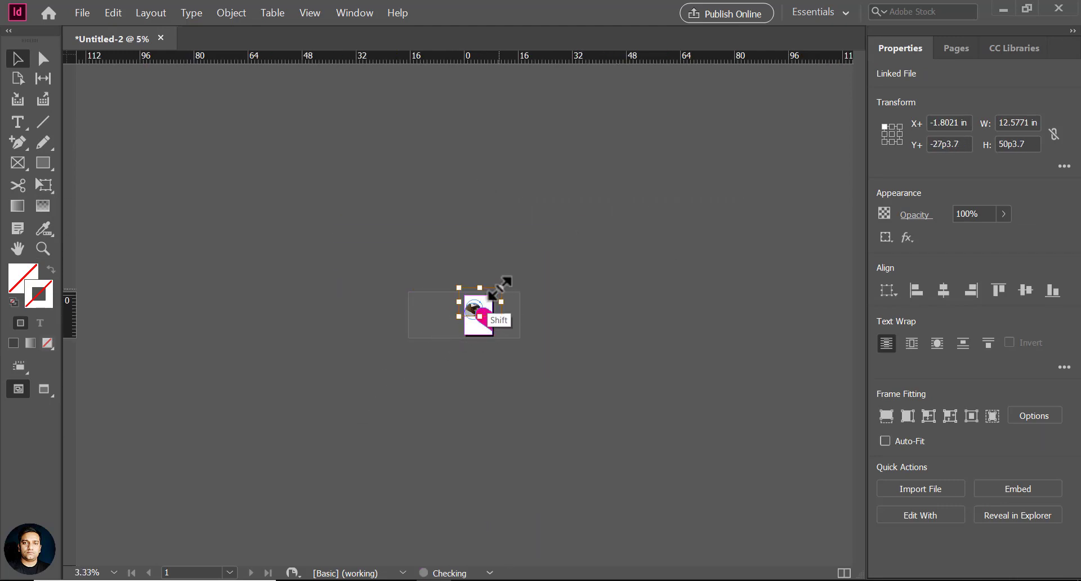
left_click_drag(501, 287, 503, 314)
Enlarge the circular picture frame proportionally to about 5.44 in wide.
left_click(43, 248)
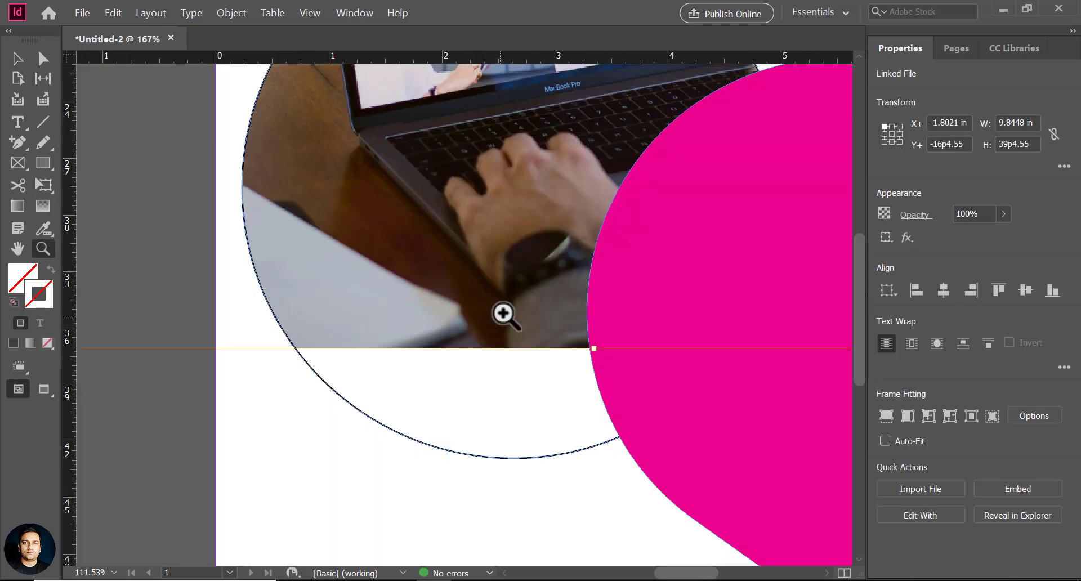
left_click(441, 289, "alt")
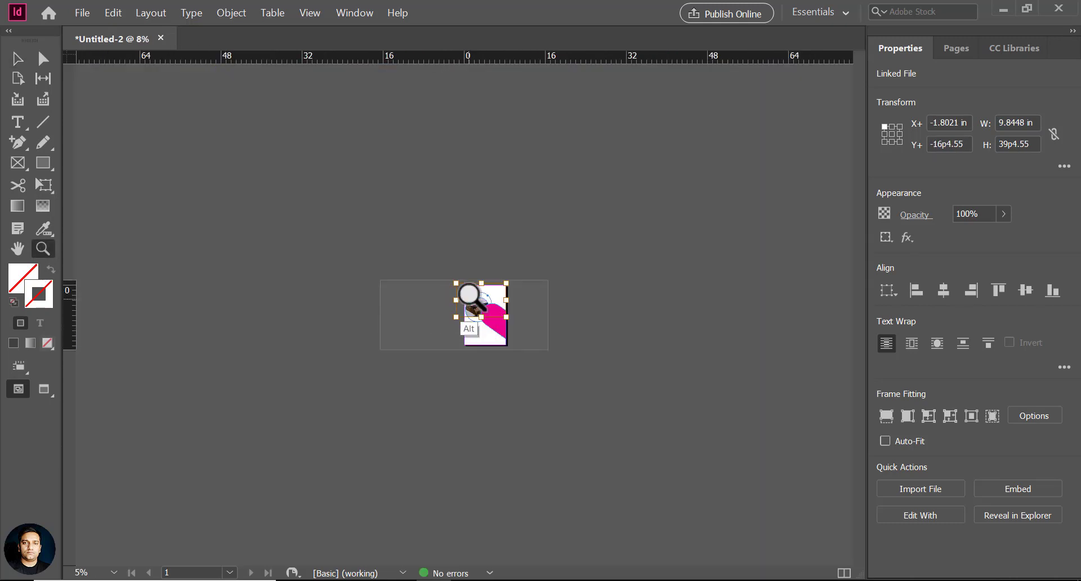
left_click_drag(457, 280, 507, 330)
left_click(16, 61)
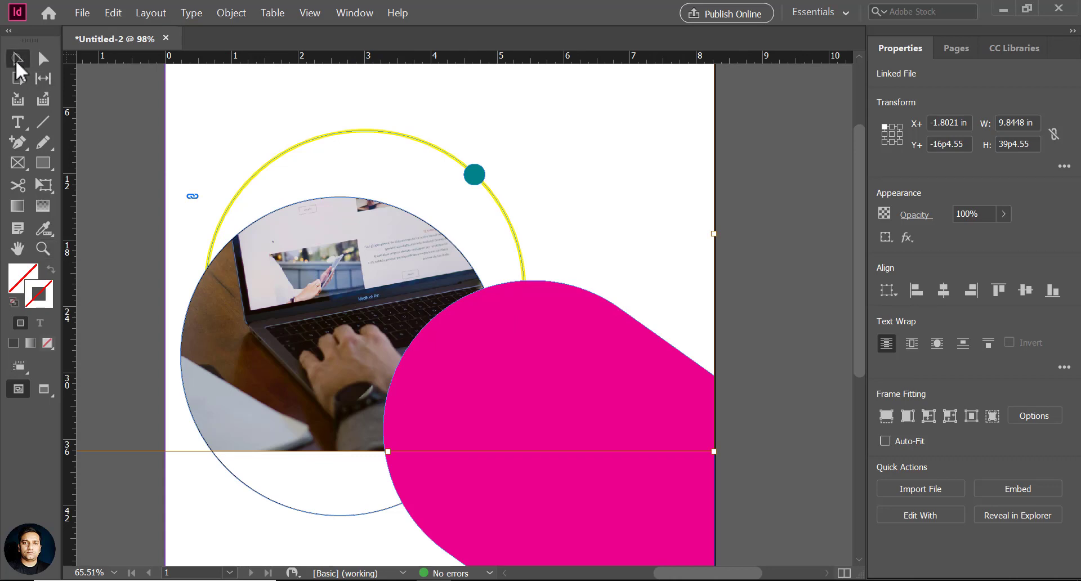
double_click(293, 301)
left_click_drag(338, 324, 333, 355)
left_click_drag(496, 229, 537, 195)
Shift the photo down inside the circle to reveal the laptop screen, and scale it to about 9.04 in wide.
double_click(366, 329)
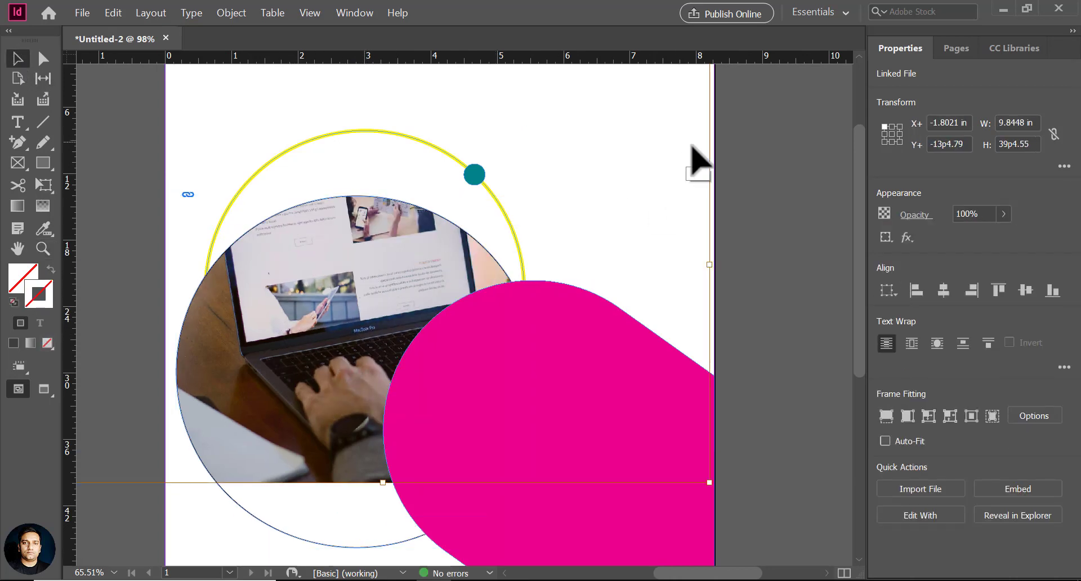
left_click_drag(344, 236, 350, 338)
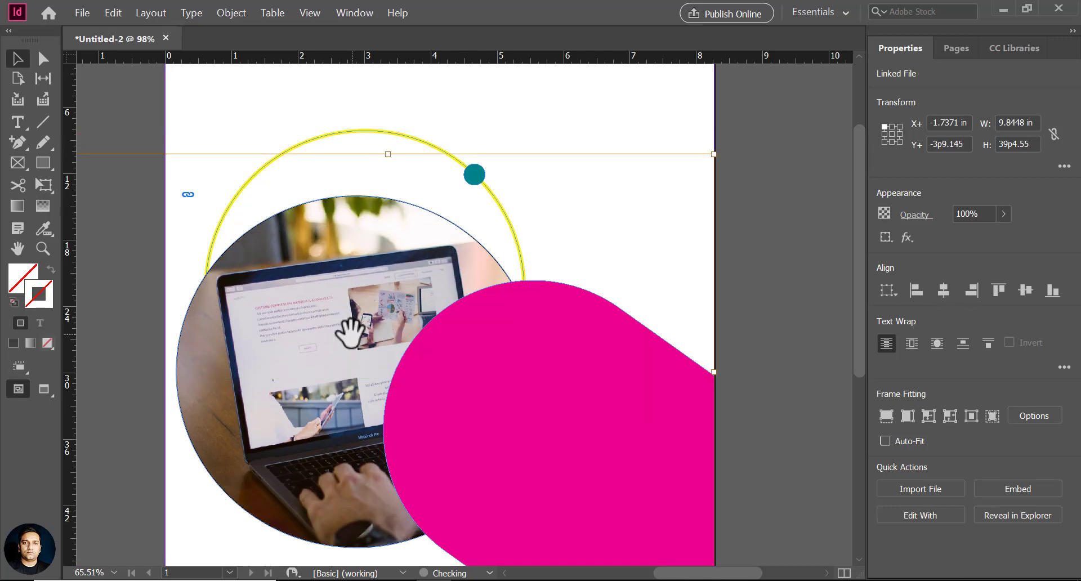
left_click_drag(714, 154, 660, 189)
left_click_drag(322, 337, 323, 318)
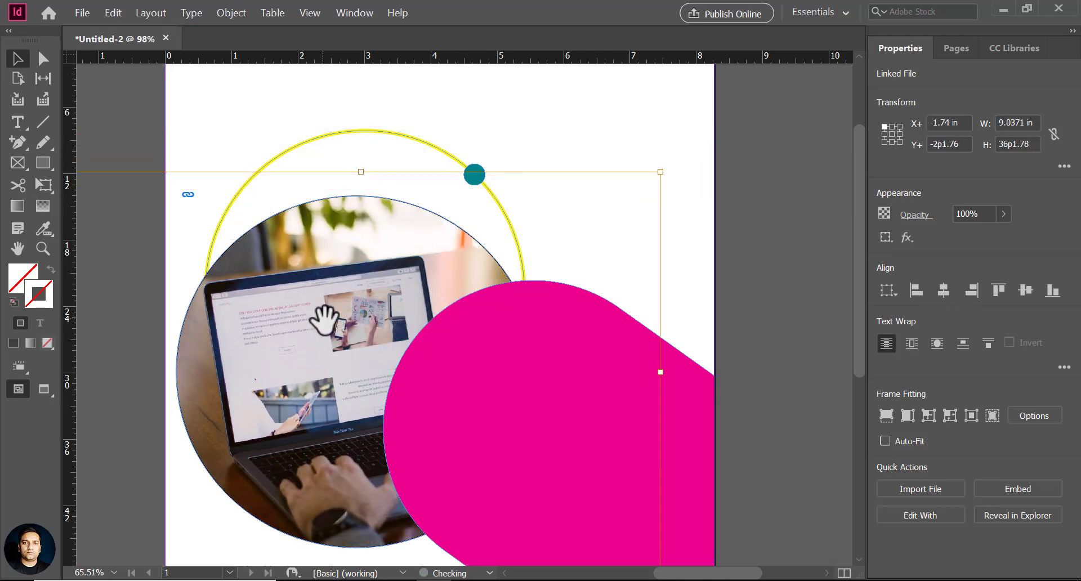
Shrink the photo to about 8.32 in wide and reposition it so it fills the whole circle.
left_click_drag(319, 278, 395, 215)
left_click_drag(138, 505, 163, 495)
left_click_drag(157, 107, 184, 128)
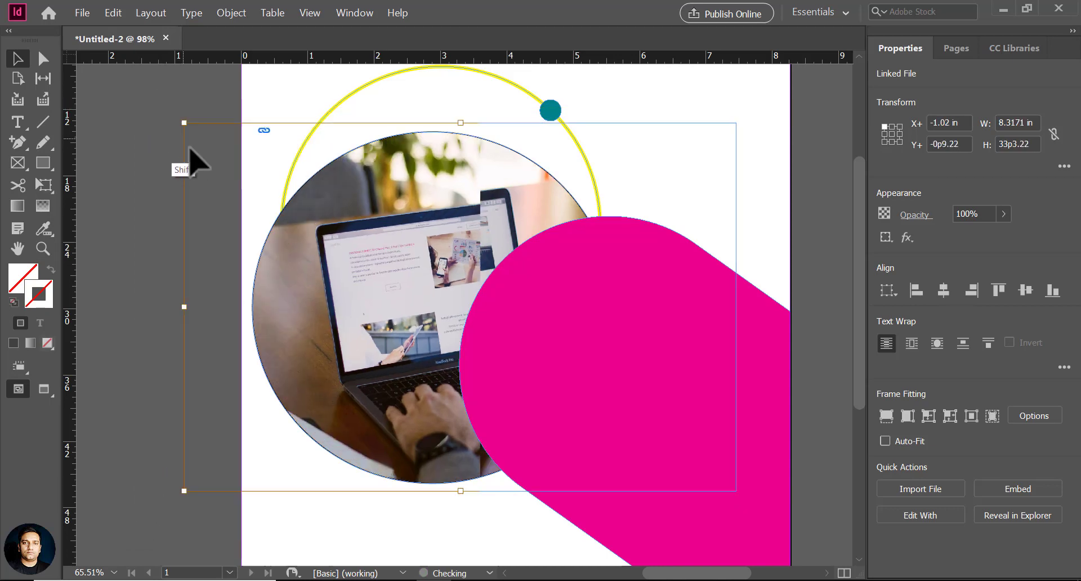
left_click_drag(380, 290, 415, 287)
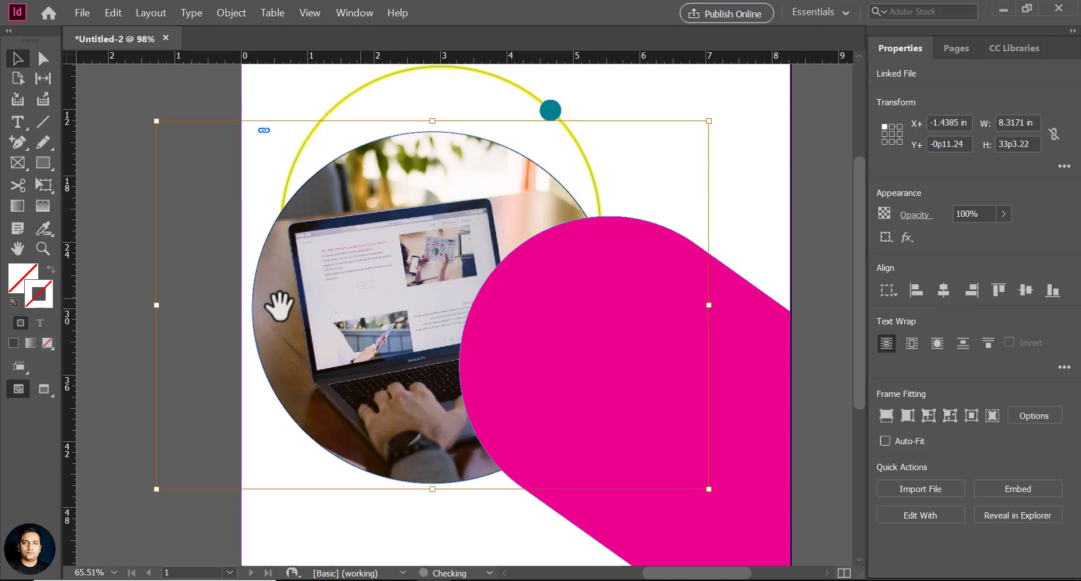
left_click(139, 347)
Set the magenta shape's opacity to 80%.
left_click_drag(512, 287, 426, 255)
left_click(407, 288)
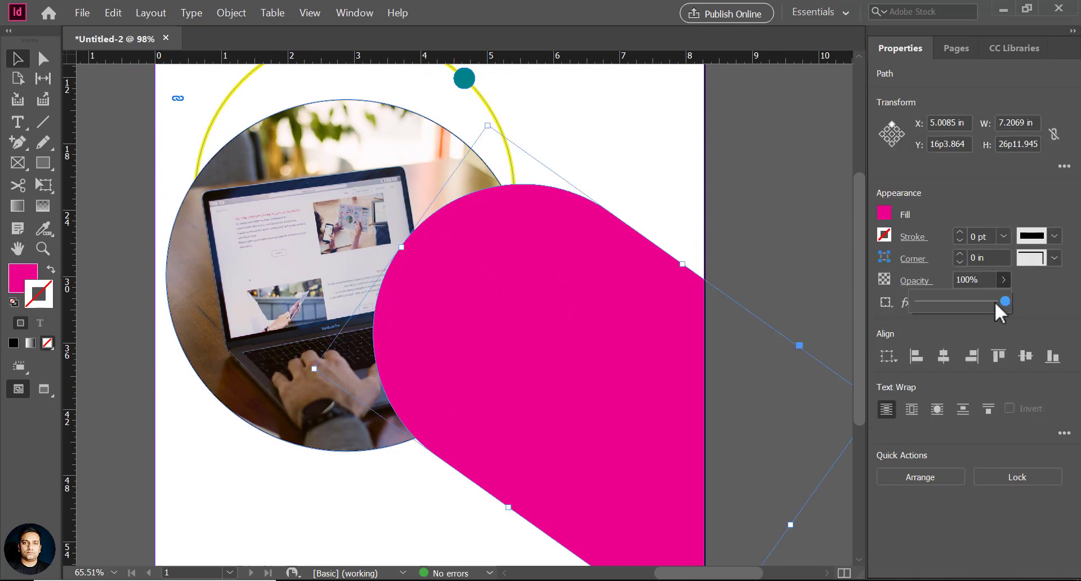
mouse_move(994, 302)
left_mouse_down()
mouse_move(978, 305)
mouse_move(991, 301)
left_mouse_up()
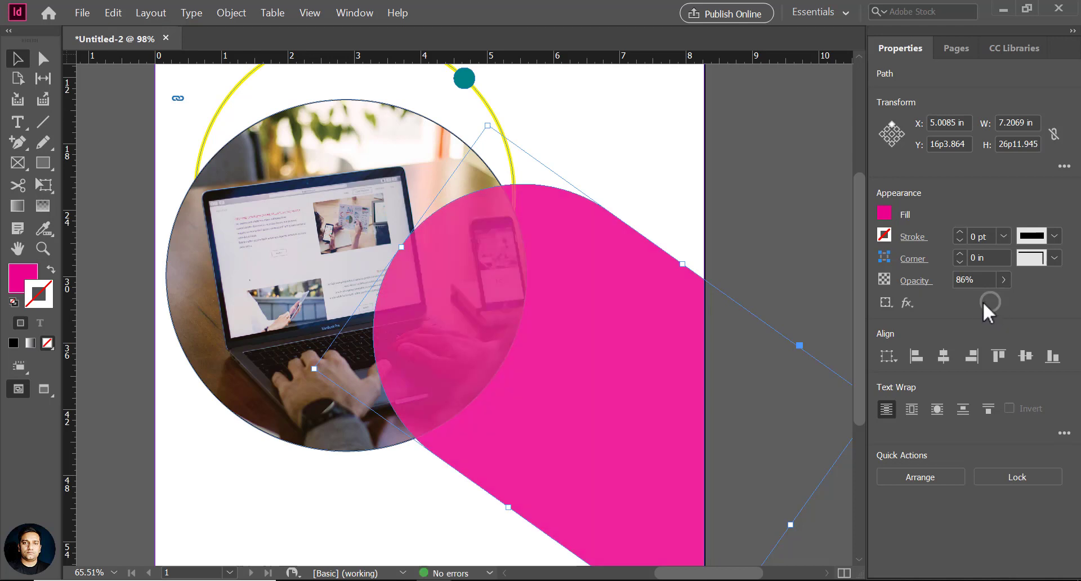
type("80")
key("Return")
Remove the black stroke from the circular photo frame.
left_click(489, 160)
left_click(545, 205)
left_click(490, 180)
left_click(892, 236)
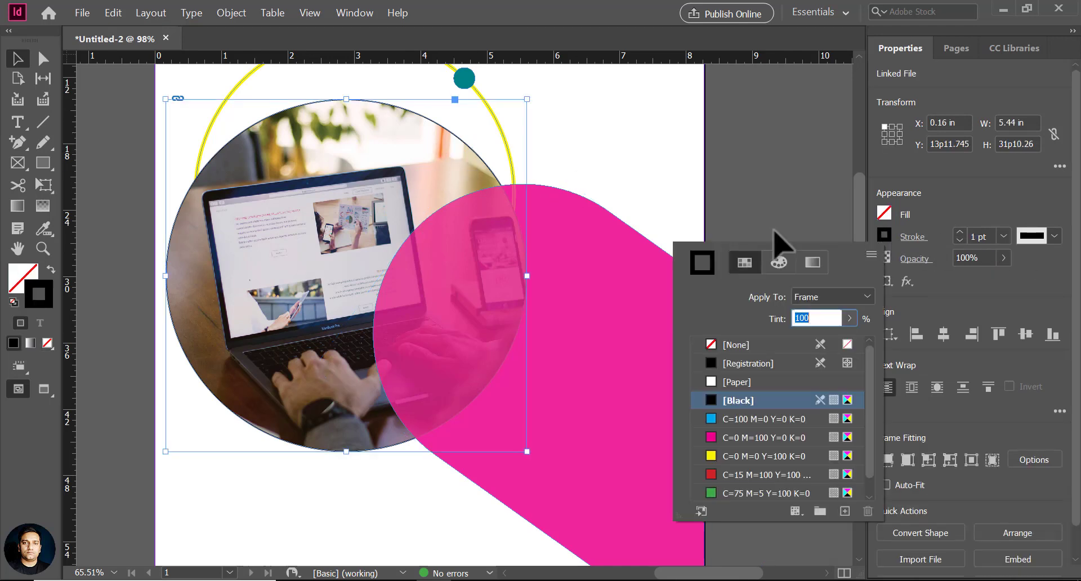
left_click(730, 347)
left_click(656, 212)
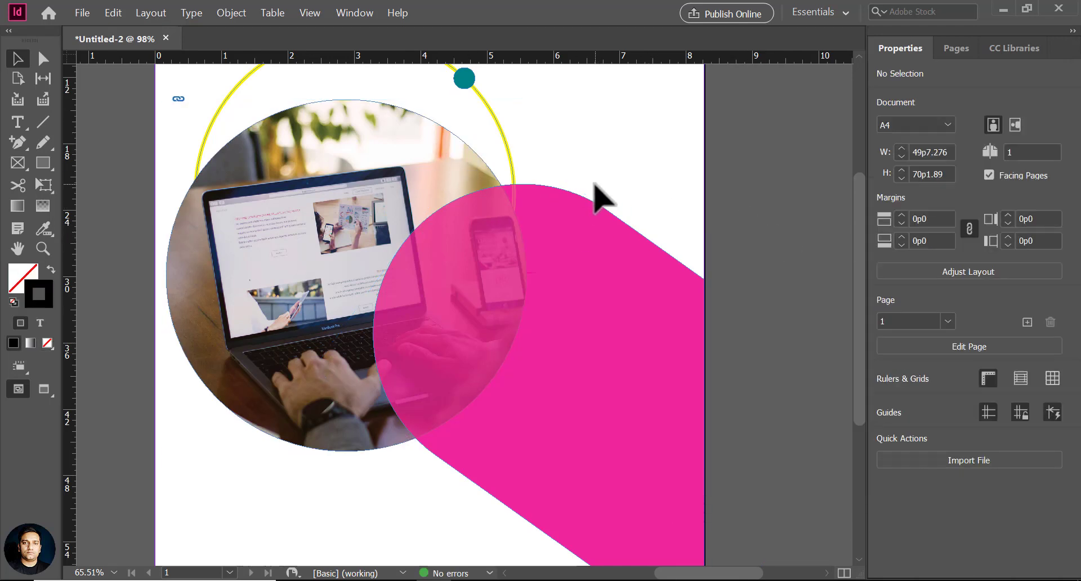
Enlarge the yellow ring to about 6.78 in wide and move it to encircle the photo, starting at the page's left edge.
key("ctrl+minus")
left_click_drag(497, 188, 553, 219)
left_click(554, 225)
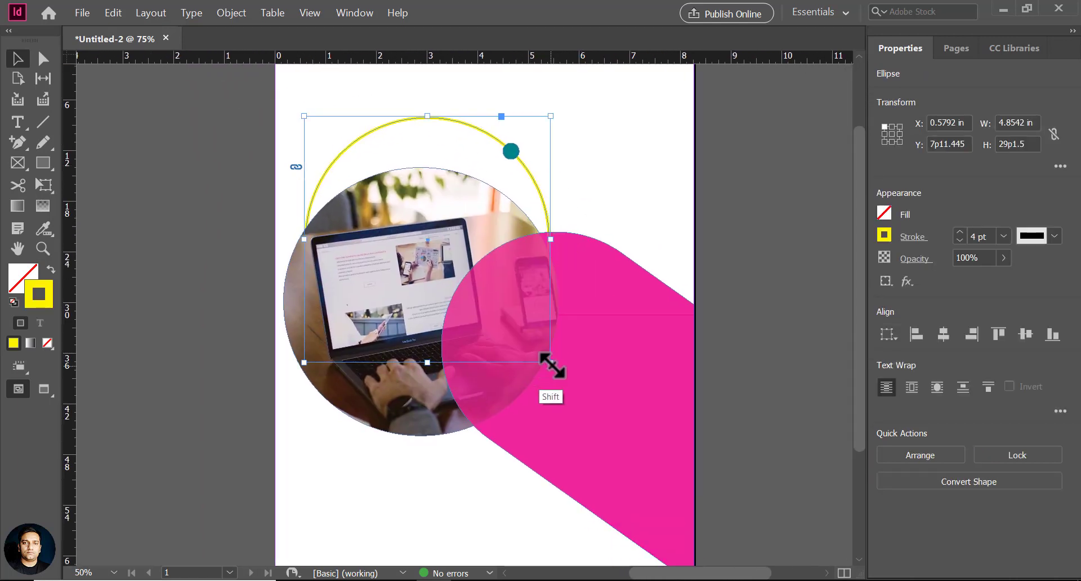
left_click_drag(550, 363, 649, 461)
left_click_drag(637, 237, 602, 231)
right_click(598, 236)
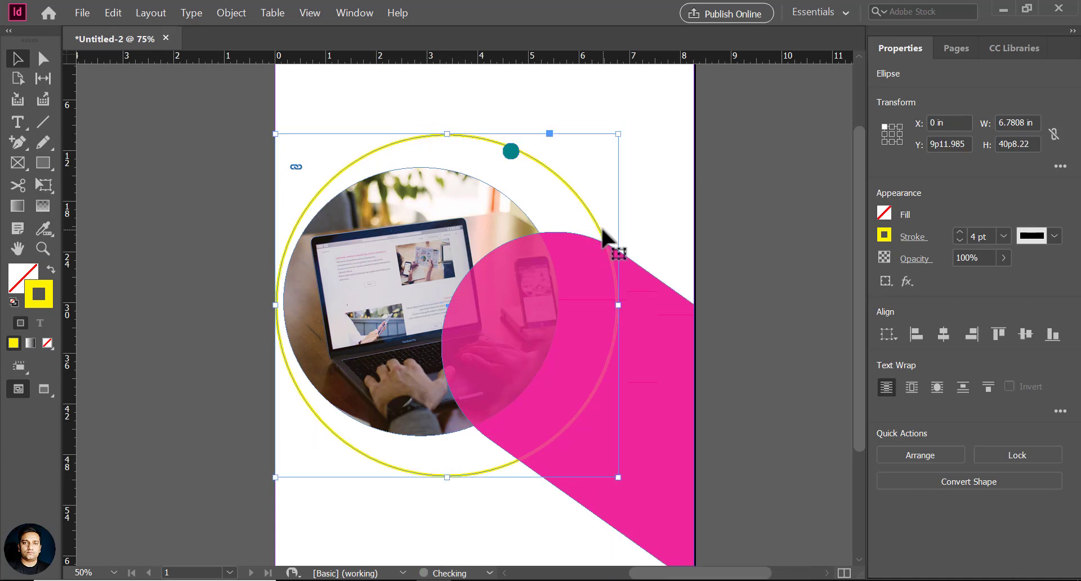
left_click(509, 120)
left_click(513, 150)
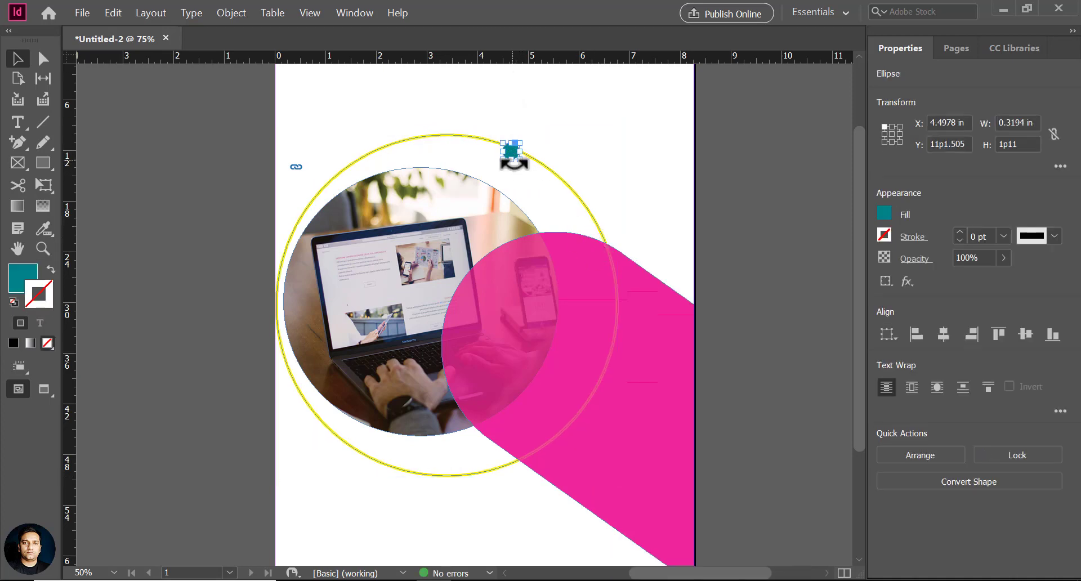
left_click(549, 169)
left_click_drag(489, 272, 525, 230)
key("ctrl+minus")
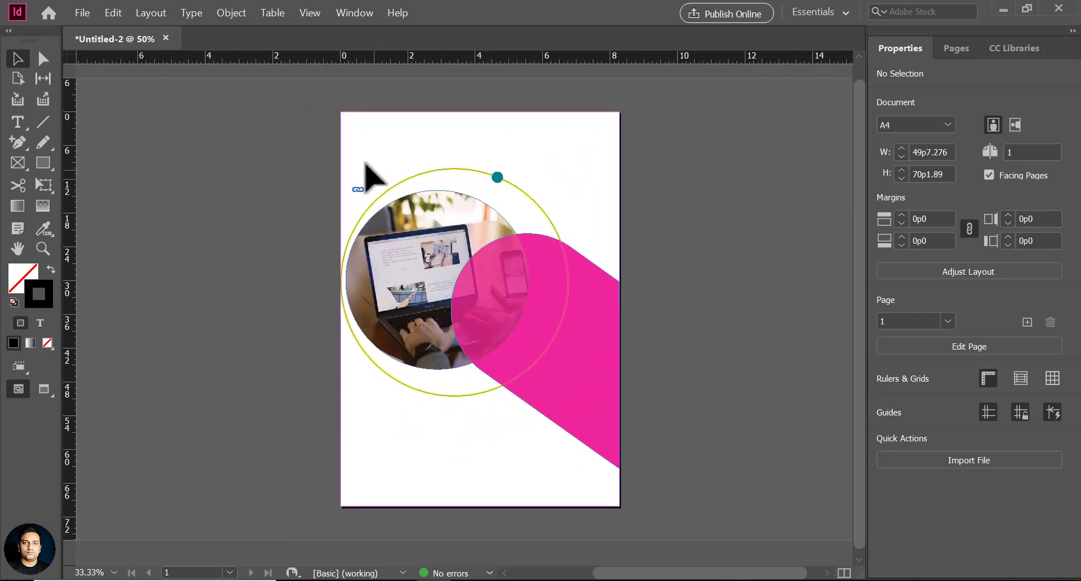
left_click_drag(369, 174, 688, 500)
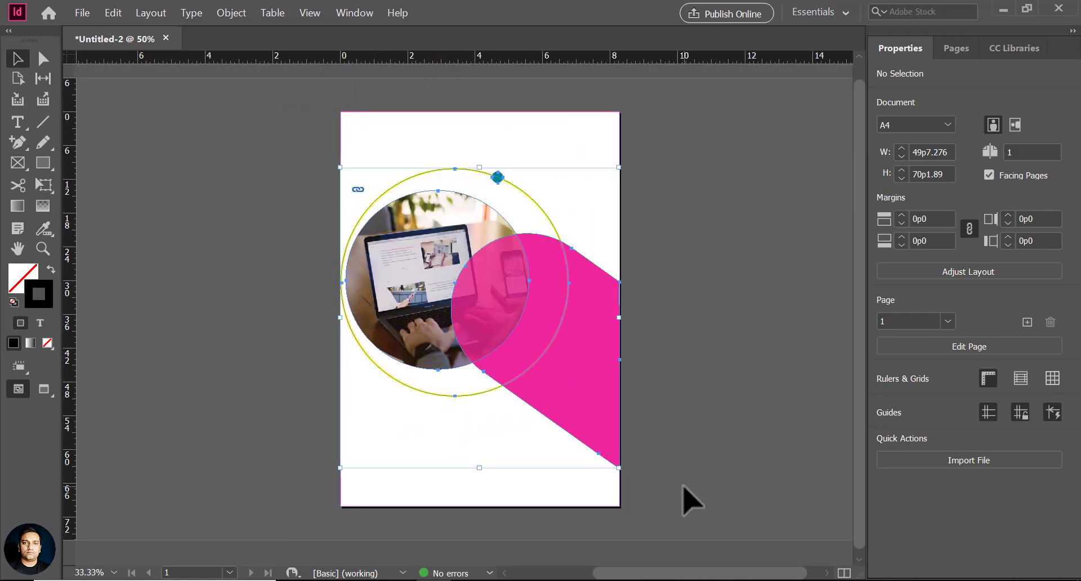
left_click(657, 296)
key("ctrl+equal")
left_click_drag(514, 299, 557, 328)
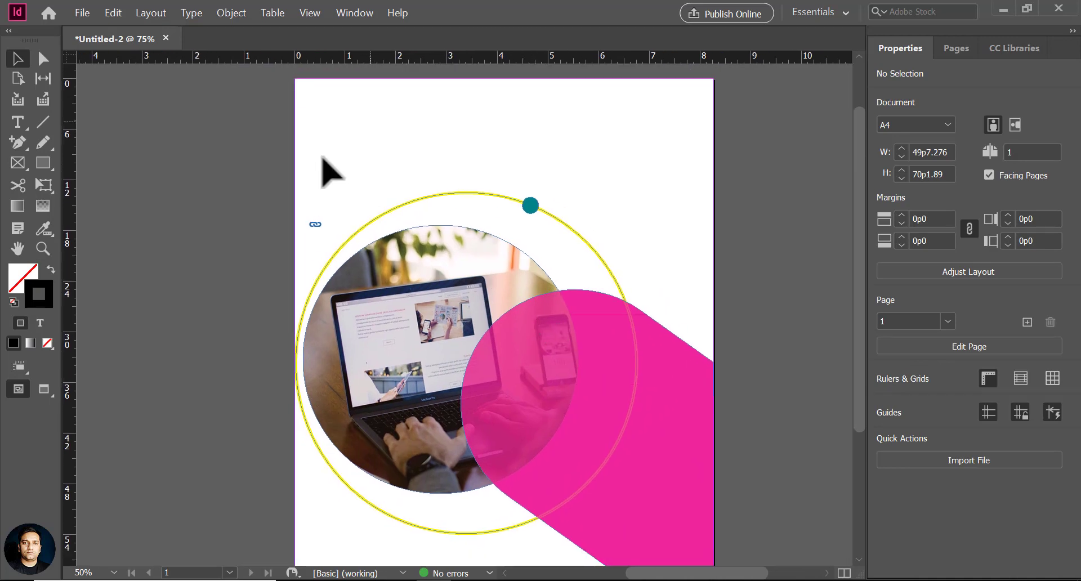
Switch the screen mode to Preview and set the magenta shape's opacity to 80%.
left_click(54, 390)
scroll(642, 326, "down", 2)
left_click(647, 322)
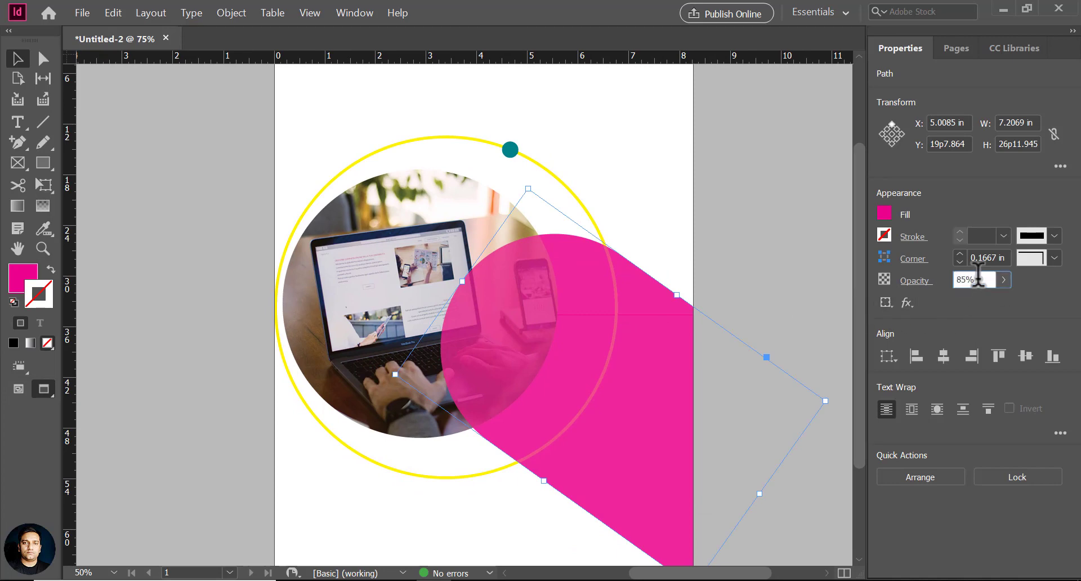
type("80")
key("Return")
left_click_drag(622, 343, 634, 358)
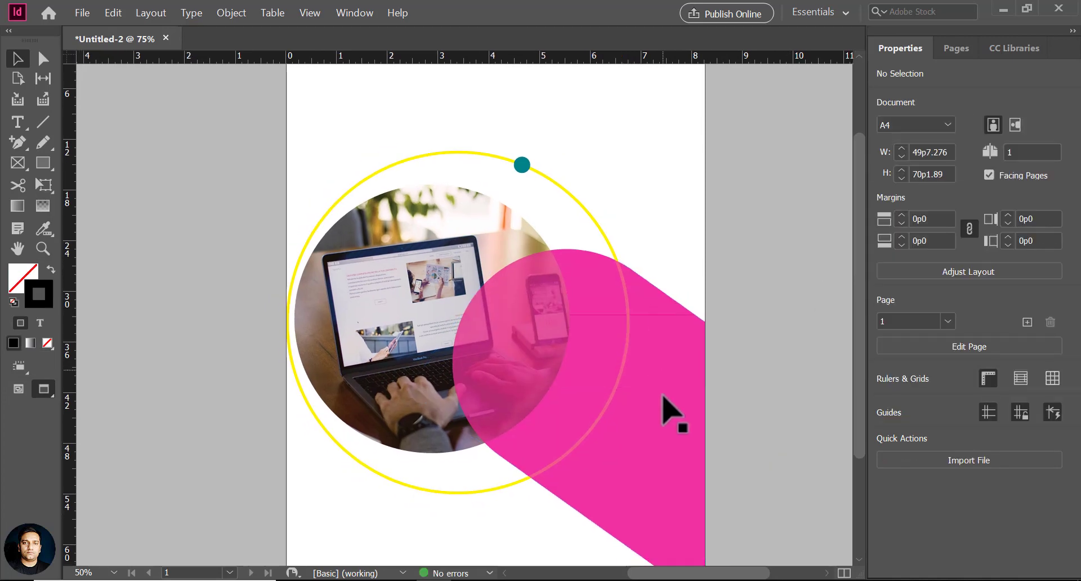
left_click_drag(585, 444, 509, 449)
left_click_drag(536, 361, 547, 373)
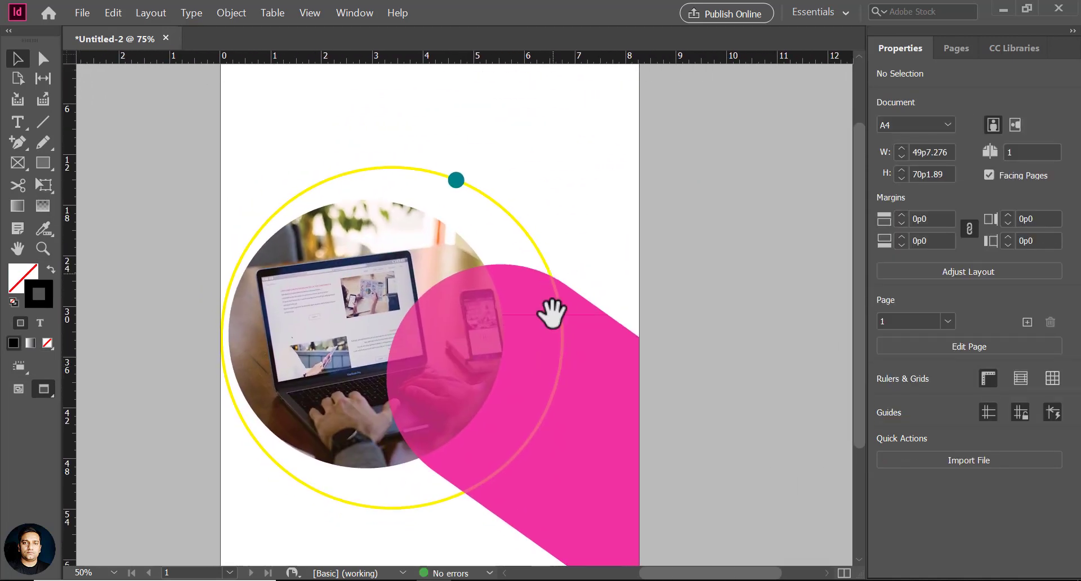
left_click_drag(551, 313, 570, 360)
left_click(601, 292)
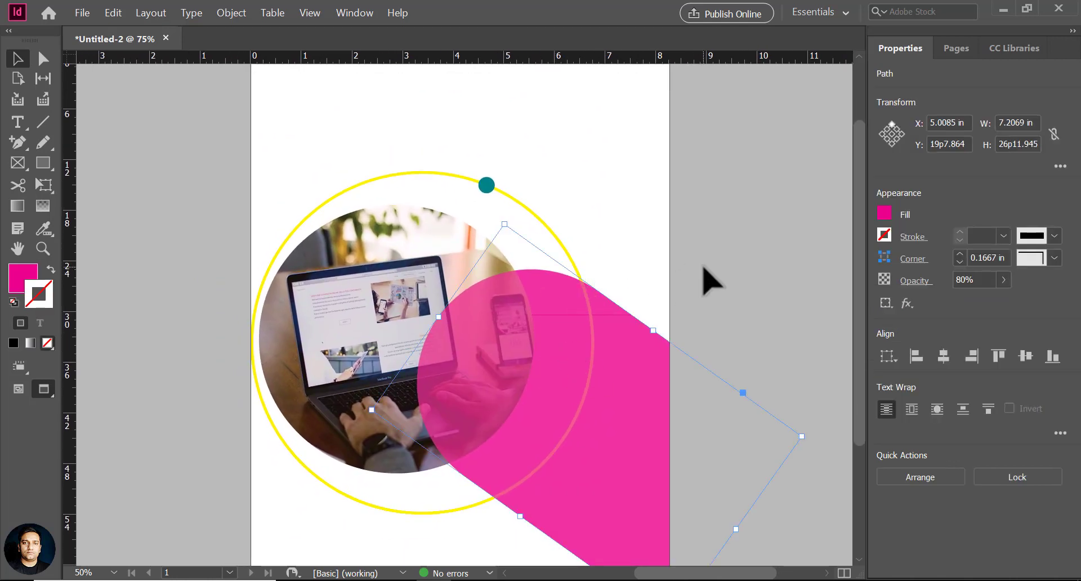
left_click_drag(457, 288, 357, 232)
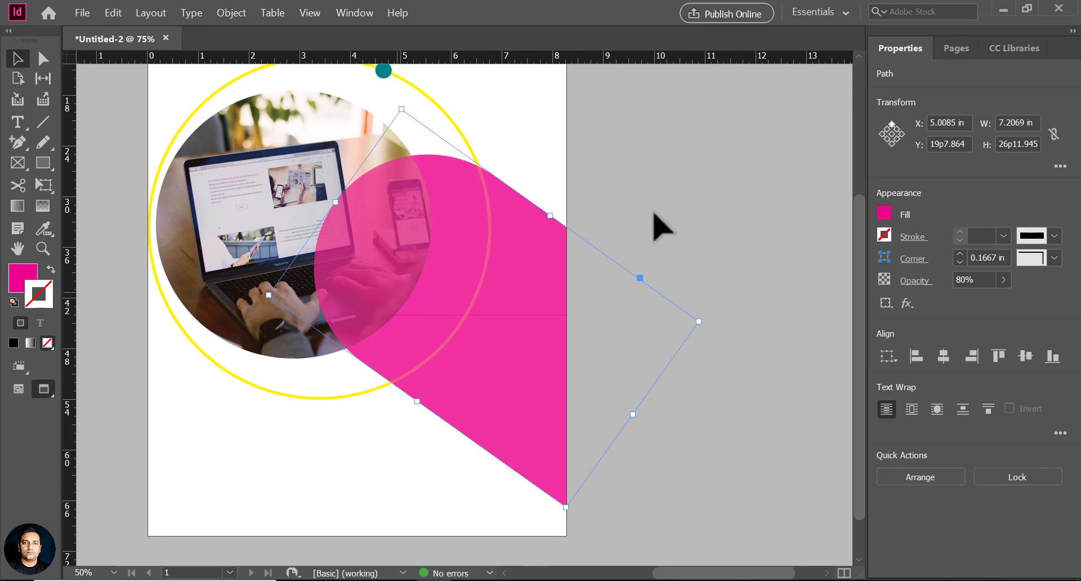
left_click(657, 224)
left_click_drag(464, 266, 472, 301)
left_click_drag(485, 357, 508, 330)
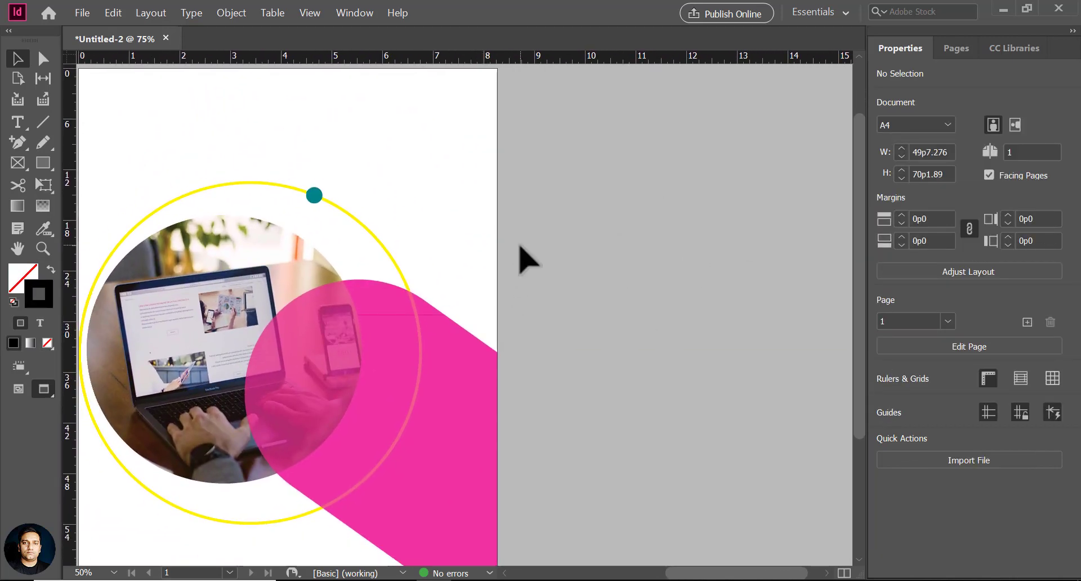
Draw a circle about 0.7 in wide near the page's lower-left corner and set its stroke to 4 pt.
left_click_drag(238, 441, 390, 266)
key("ctrl+equal")
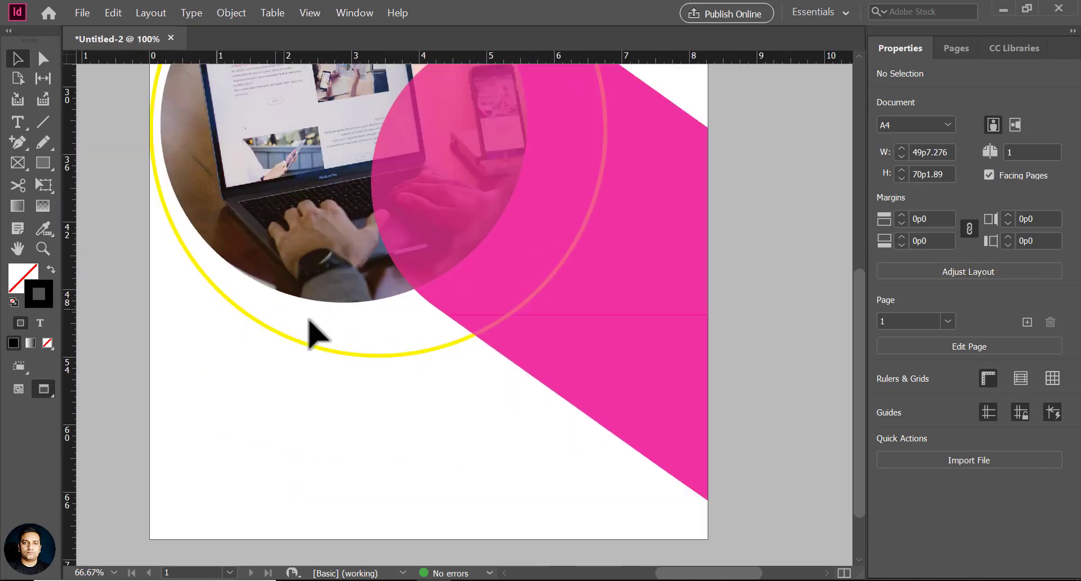
left_click_drag(246, 392, 274, 342)
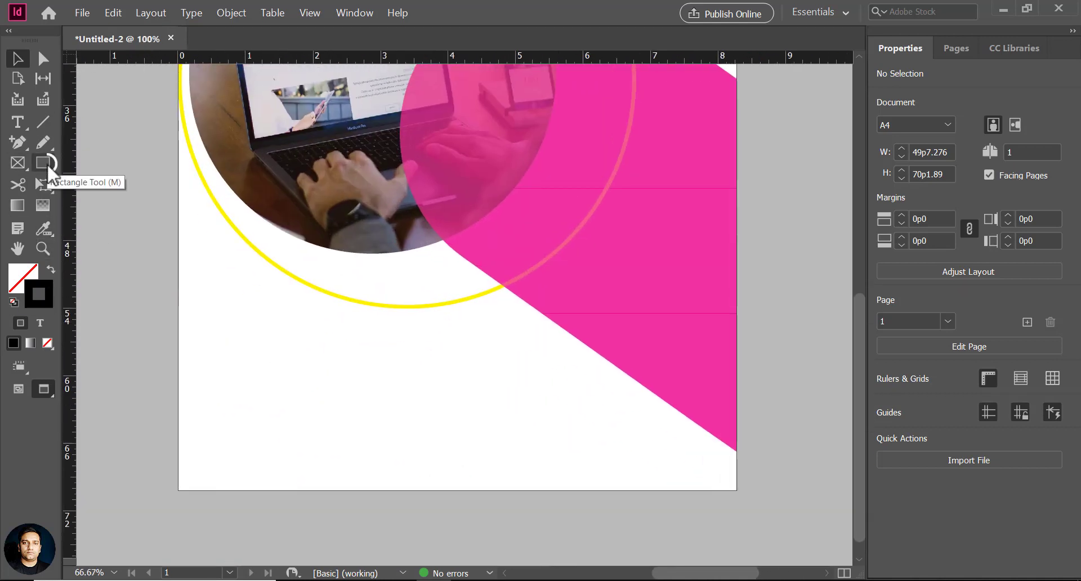
left_click_drag(49, 169, 93, 201)
left_click_drag(212, 421, 261, 468)
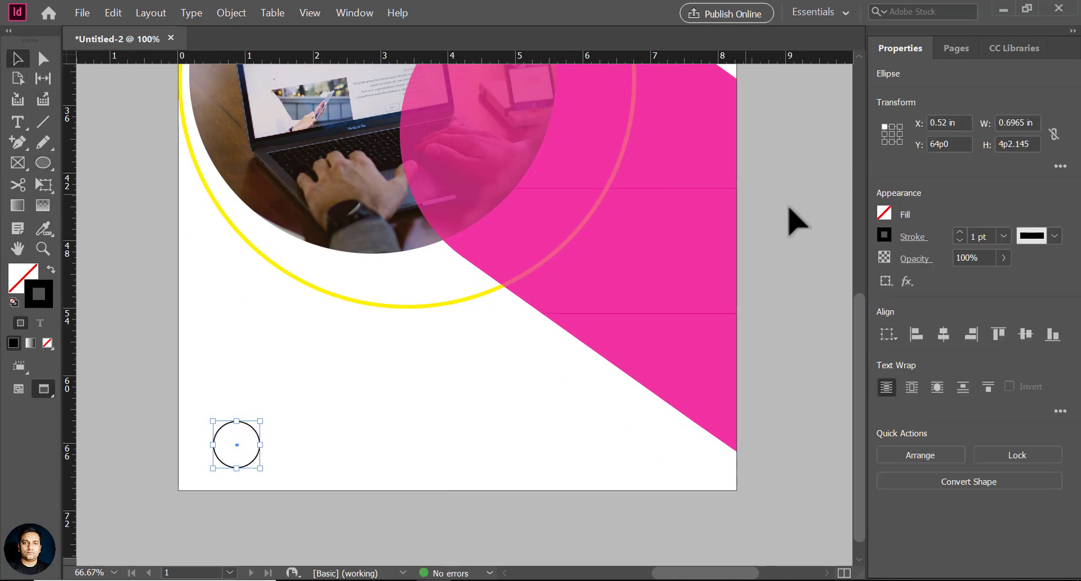
left_click(1003, 236)
left_click(980, 307)
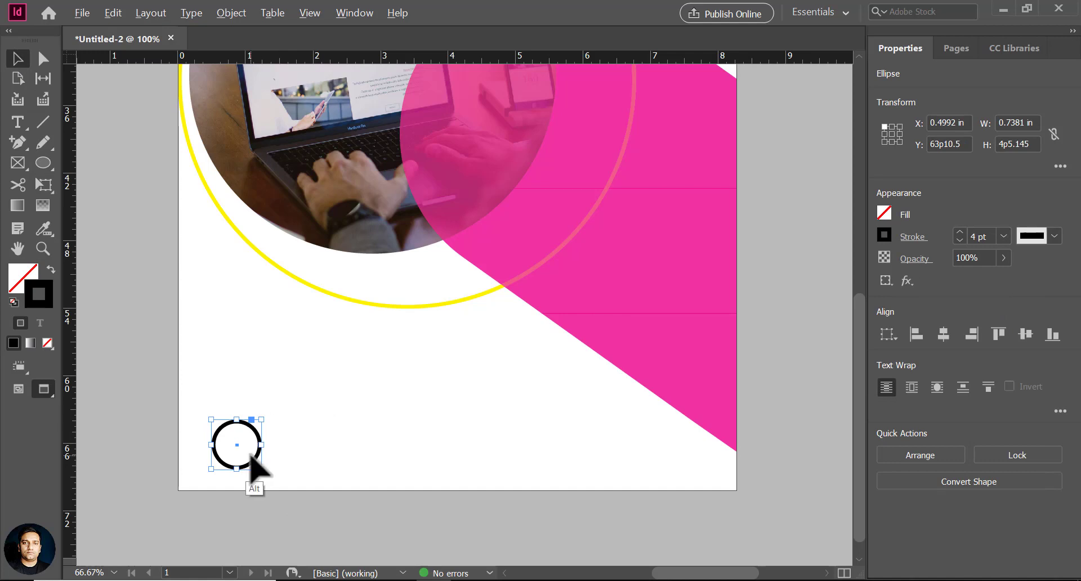
Duplicate the small circle twice into three overlapping rings and scale them together to about 0.64 in wide.
mouse_move(261, 466)
left_mouse_down()
mouse_move(280, 471)
mouse_move(250, 454)
mouse_move(267, 459)
left_mouse_up()
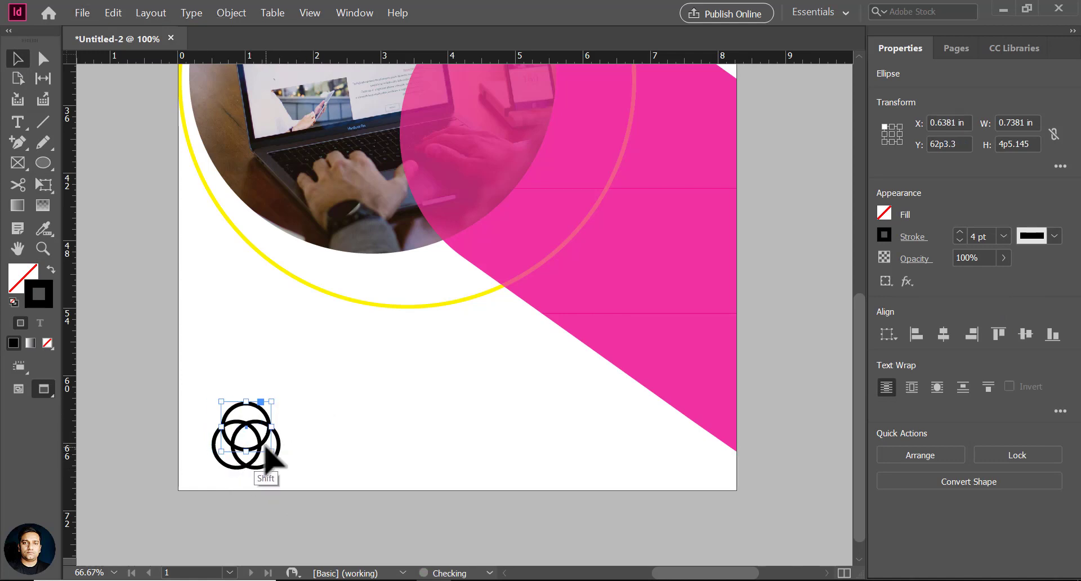
left_click_drag(181, 393, 255, 427)
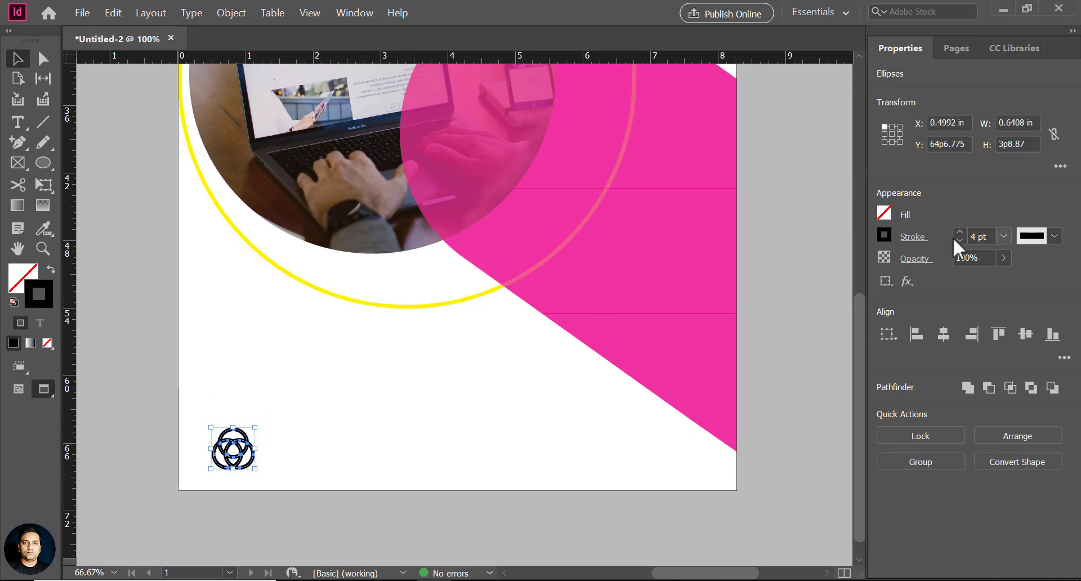
Set the three rings' stroke to 3 pt and nudge them closer to the page's left edge.
key("Return")
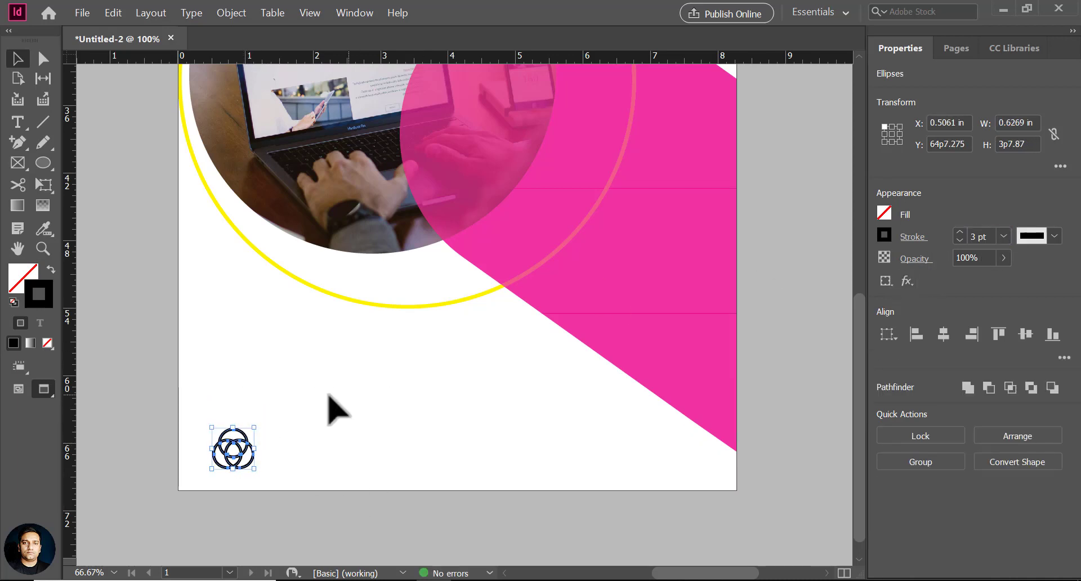
key("shift+Left")
key("Left")
key("Left")
key("Left")
left_click(309, 415)
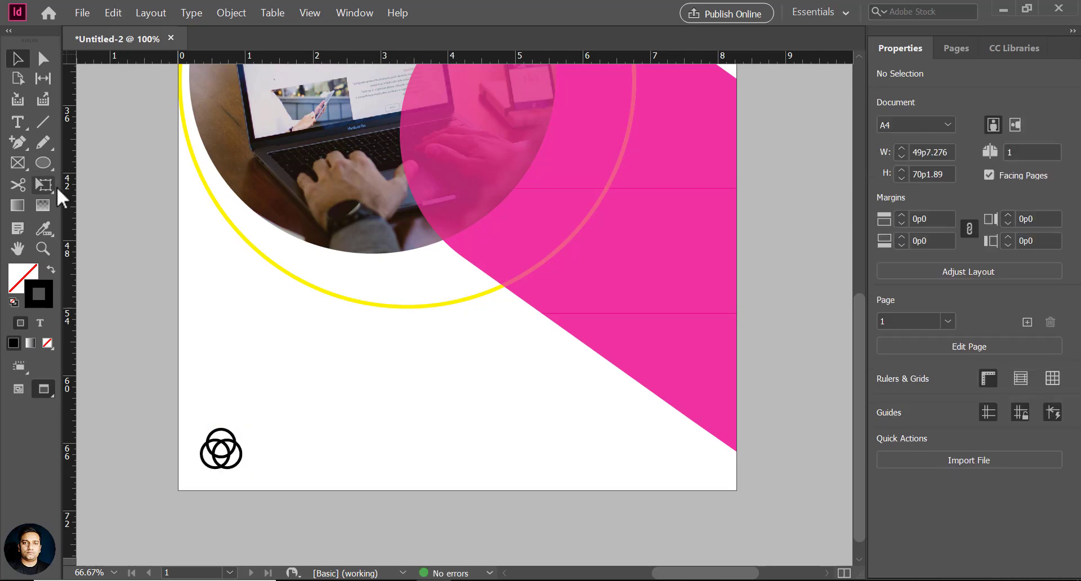
Add a text frame about 1.68 in wide reading "Company Name Mention Here" on three lines and place it right beside the ring logo.
left_click(21, 125)
left_click_drag(253, 432, 371, 479)
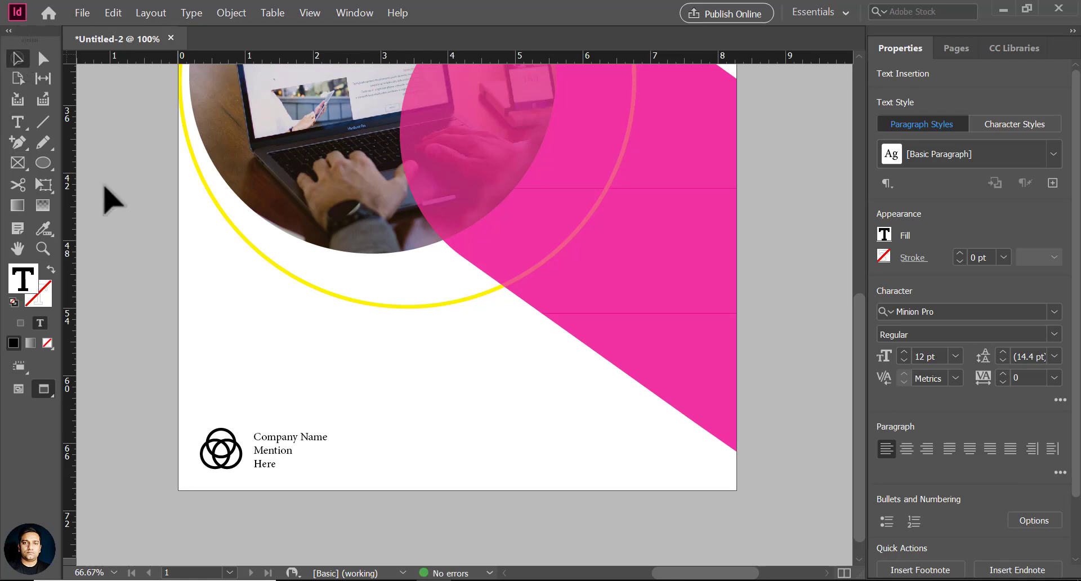
mouse_move(316, 436)
left_mouse_down()
mouse_move(303, 436)
mouse_move(310, 428)
left_mouse_up()
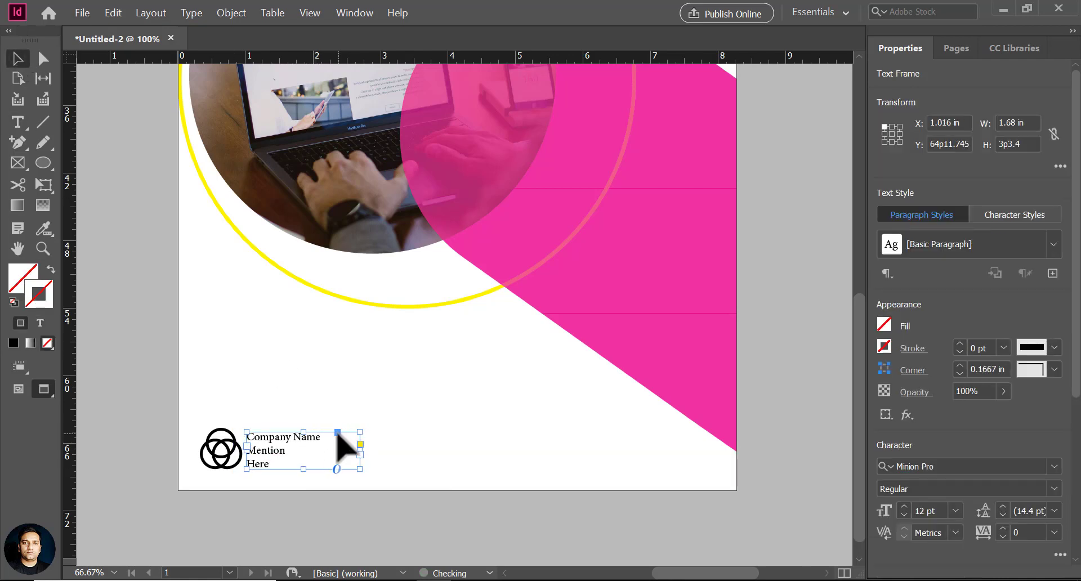
key("Up")
Set all the company name text to Arial and nudge its frame down slightly to align with the logo.
double_click(327, 442)
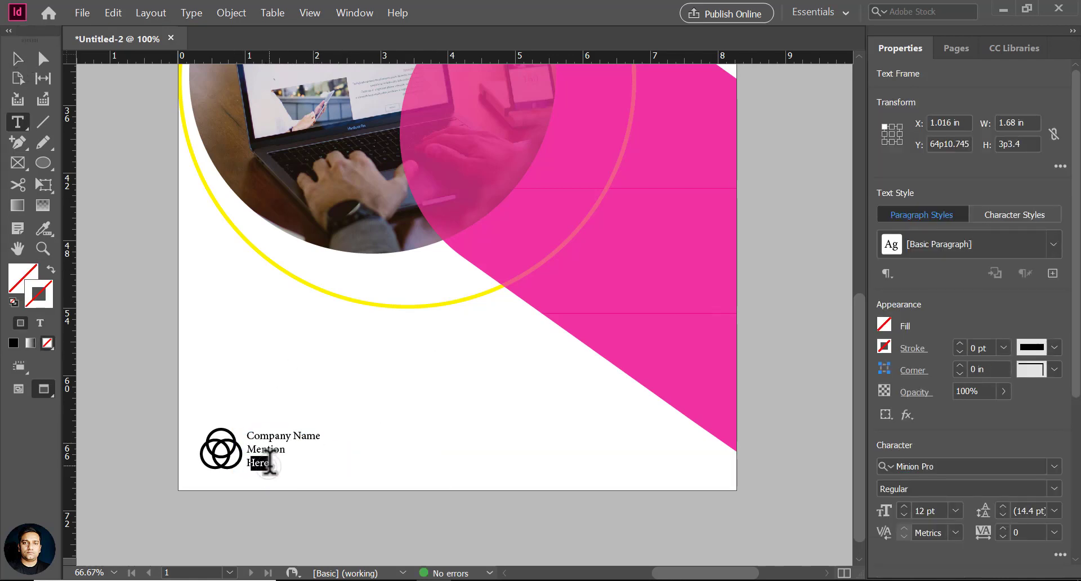
key("ctrl+a")
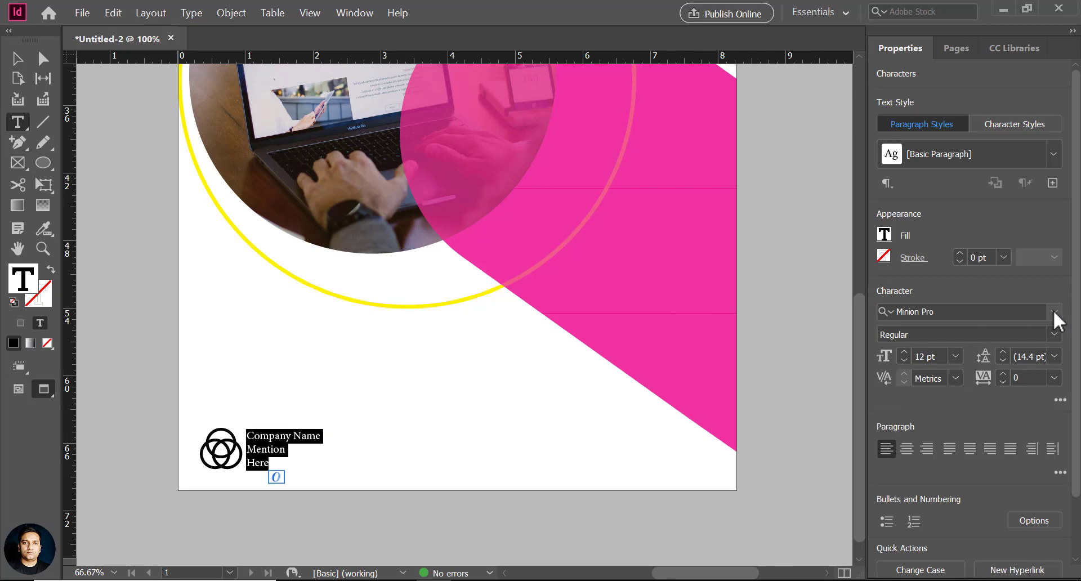
left_click(1054, 312)
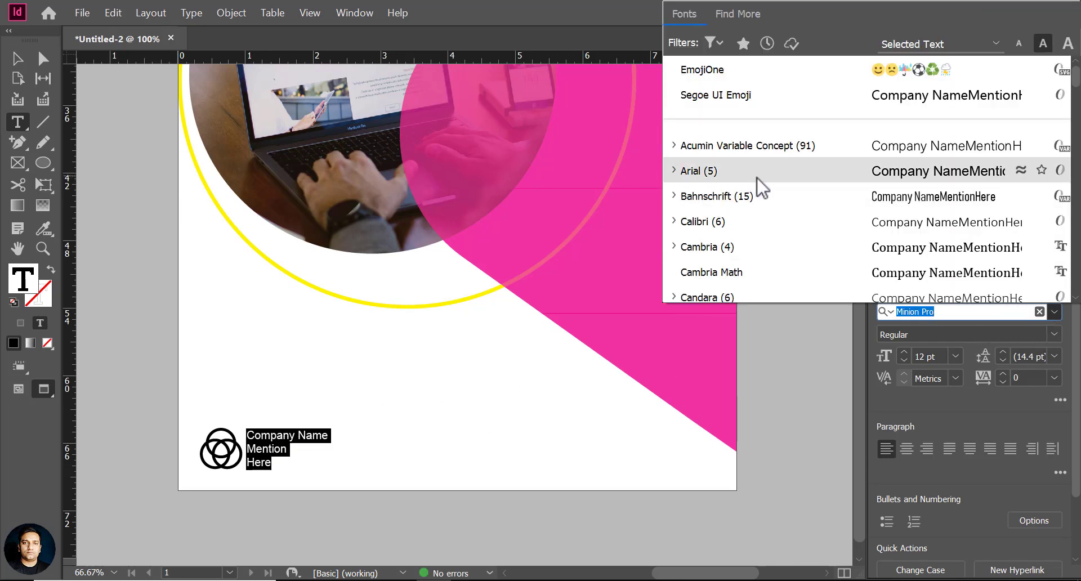
left_click(710, 175)
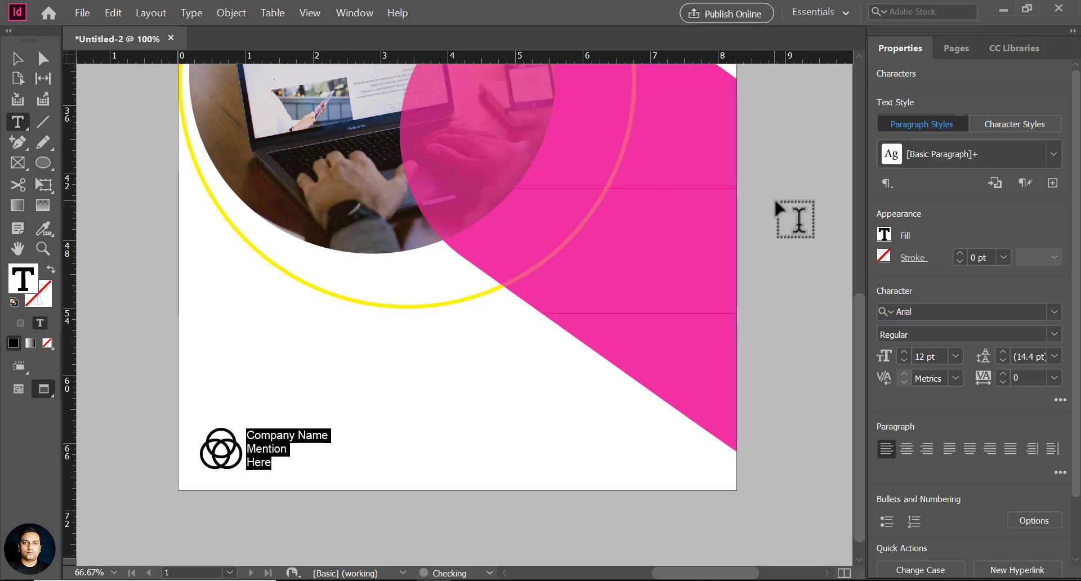
left_click(20, 62)
left_click(325, 362)
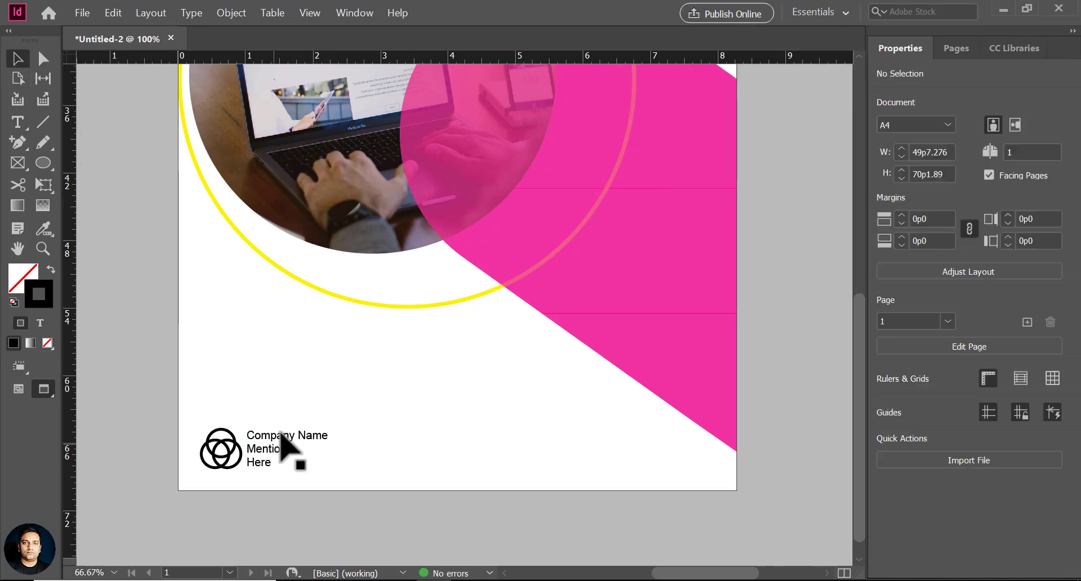
left_click(302, 440)
key("Down")
left_click(339, 389)
Set the magenta shape's opacity to 70%.
left_click_drag(440, 147, 336, 440)
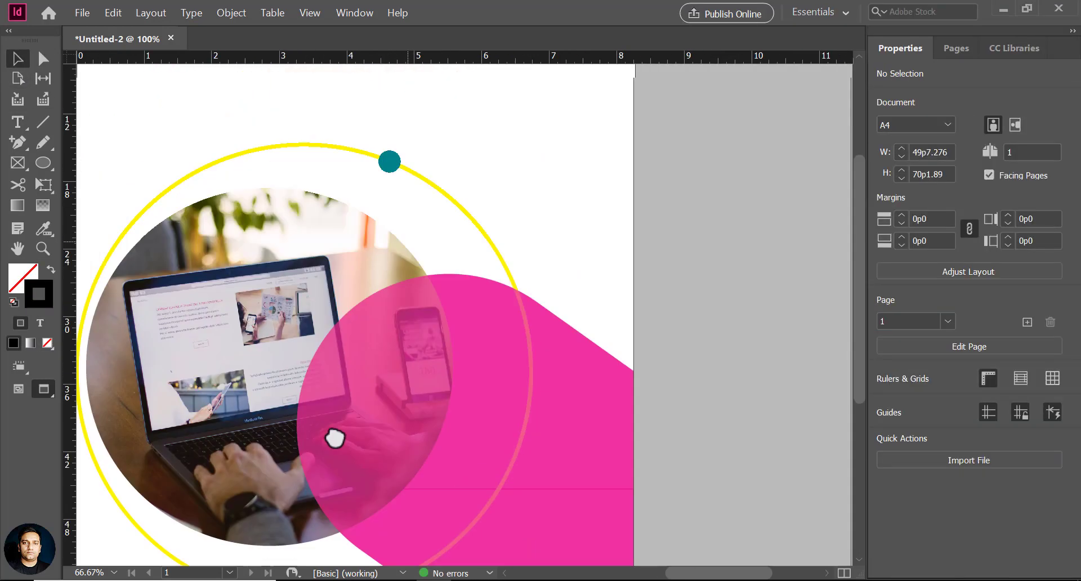
left_click_drag(342, 248, 412, 335)
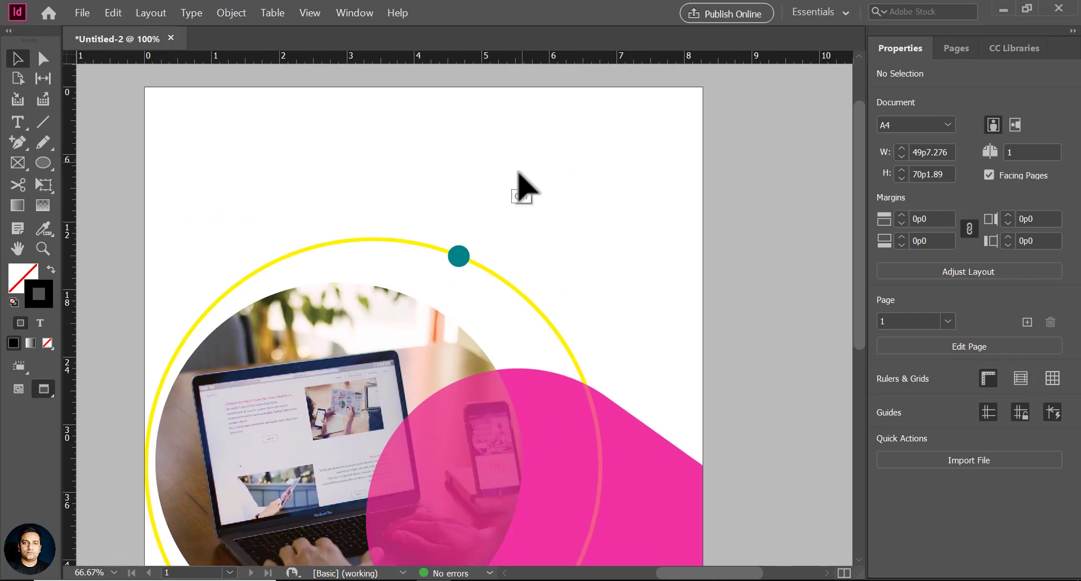
key("ctrl+minus")
key("ctrl+minus")
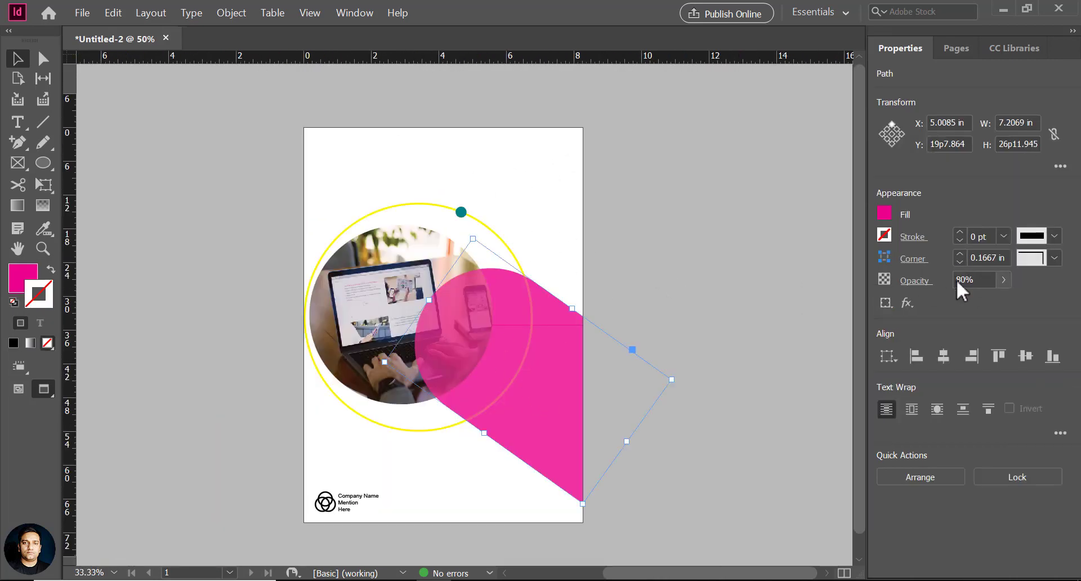
type("70")
key("Return")
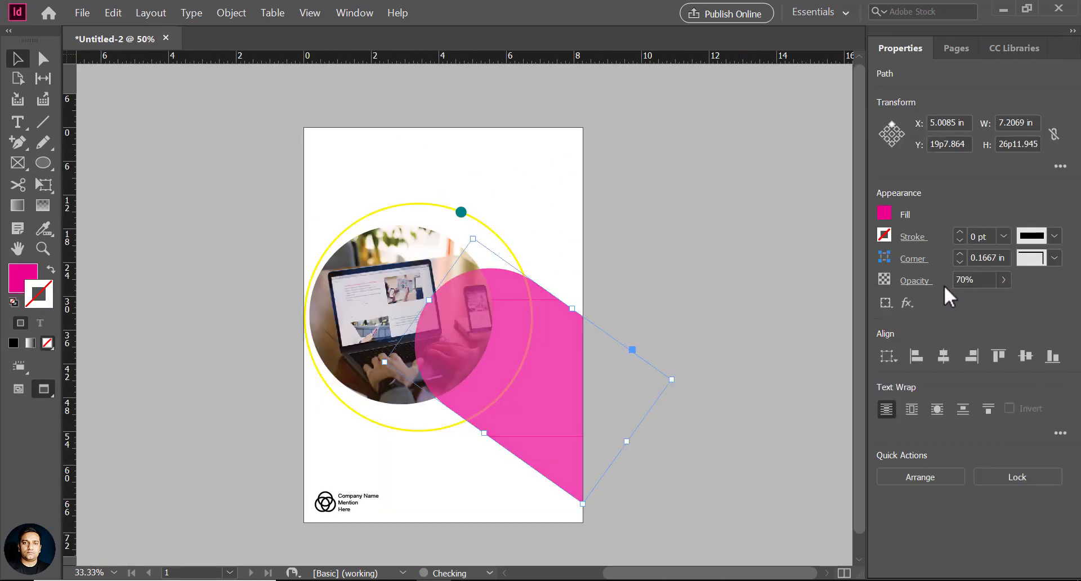
left_click(658, 311)
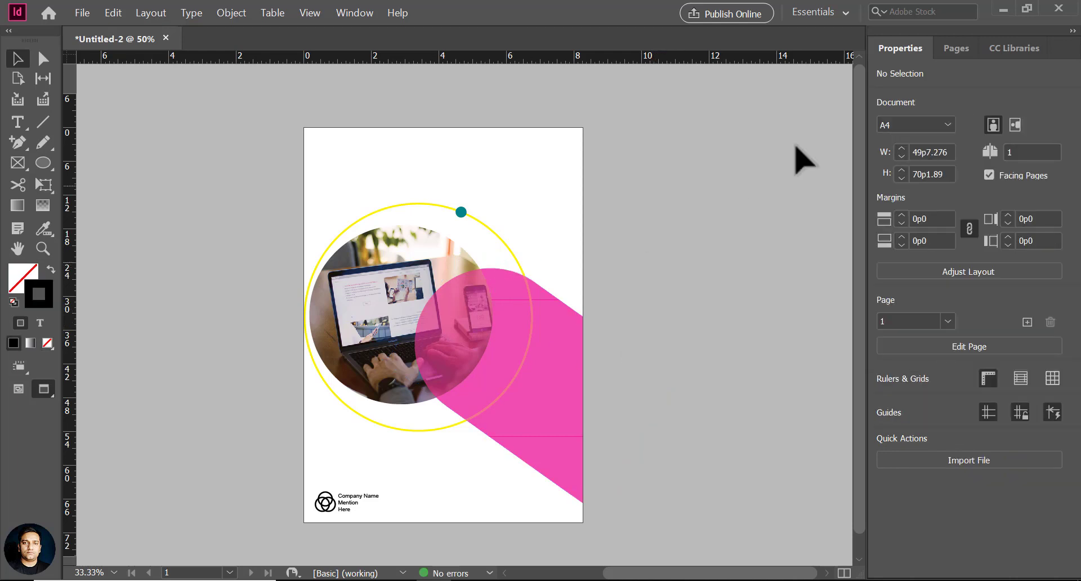
Set the document to 2 pages and turn off facing pages.
key("Return")
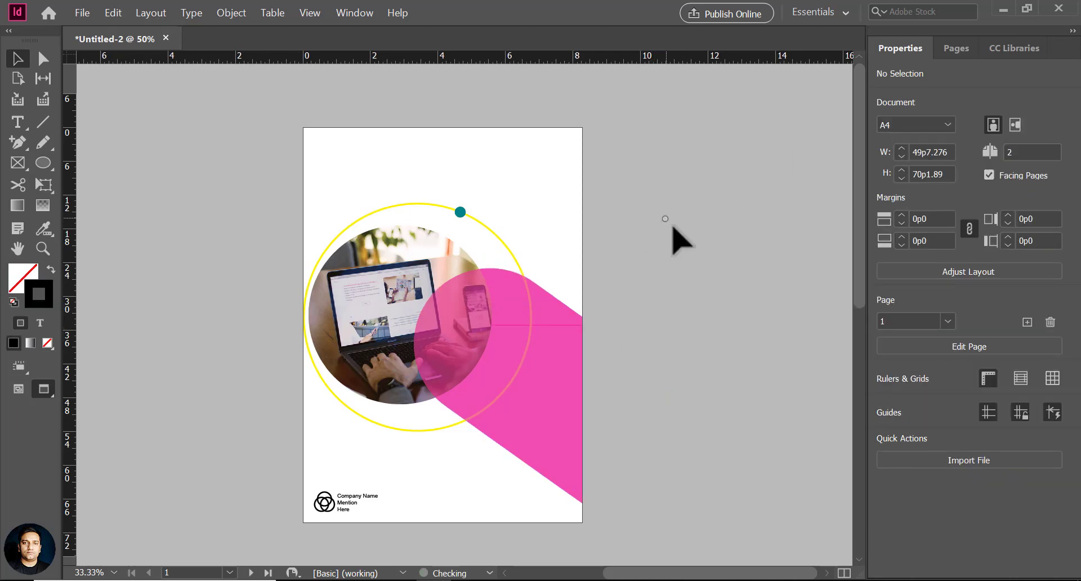
left_click(988, 177)
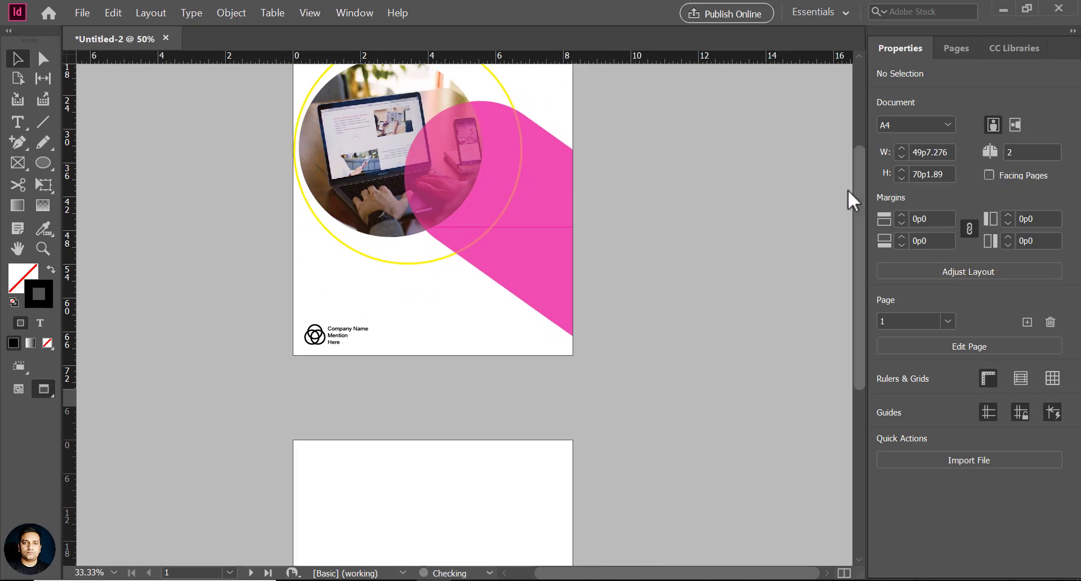
Copy the magenta shape from page 1 and place the pasted copy on page 2.
left_click_drag(527, 332, 522, 329)
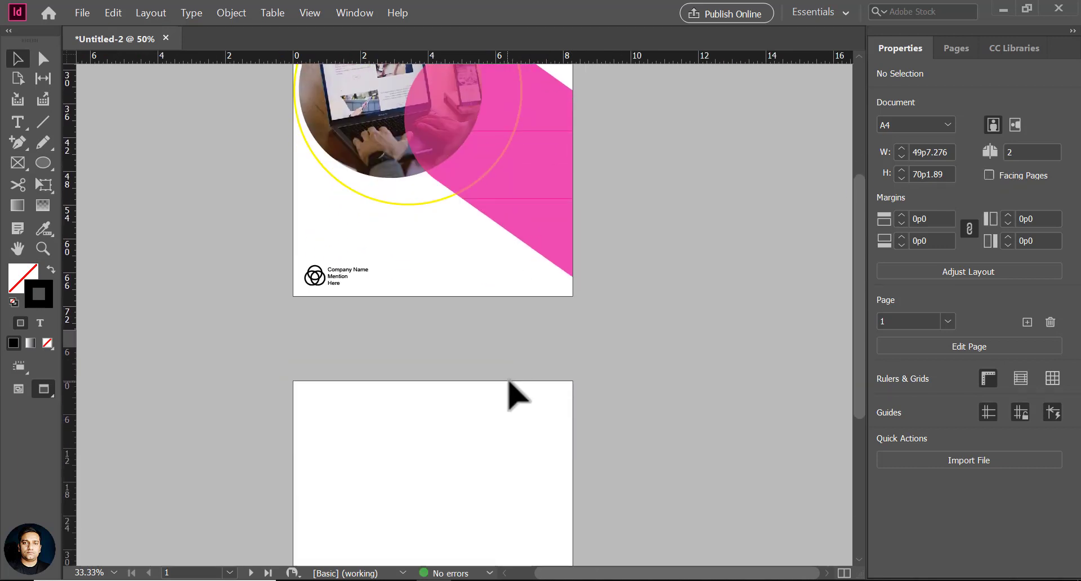
left_click_drag(510, 381, 608, 330)
left_click_drag(516, 413, 468, 367)
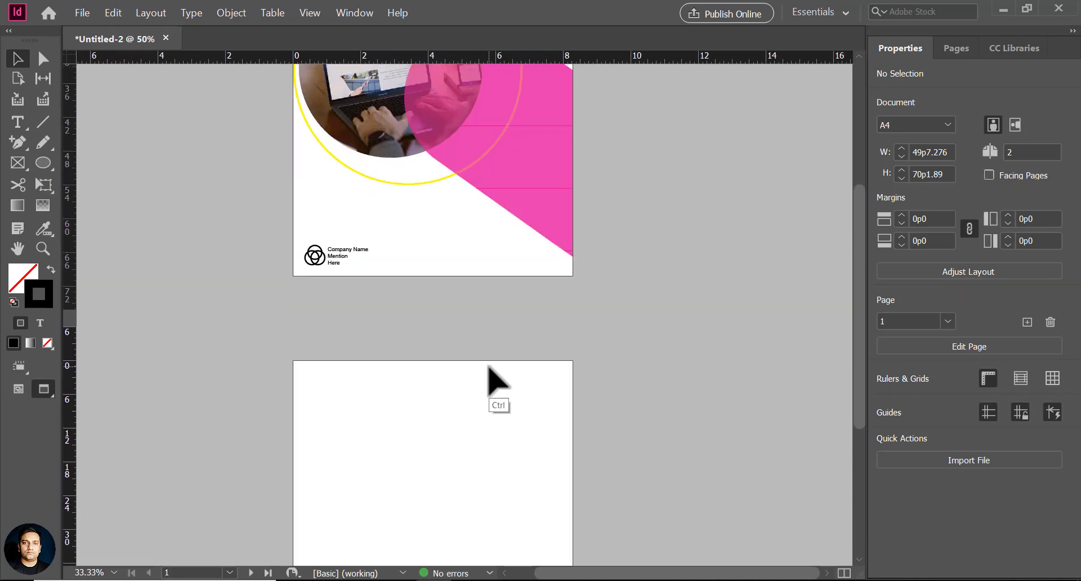
scroll(487, 381, "down", 2)
left_click(519, 261)
left_click(114, 13)
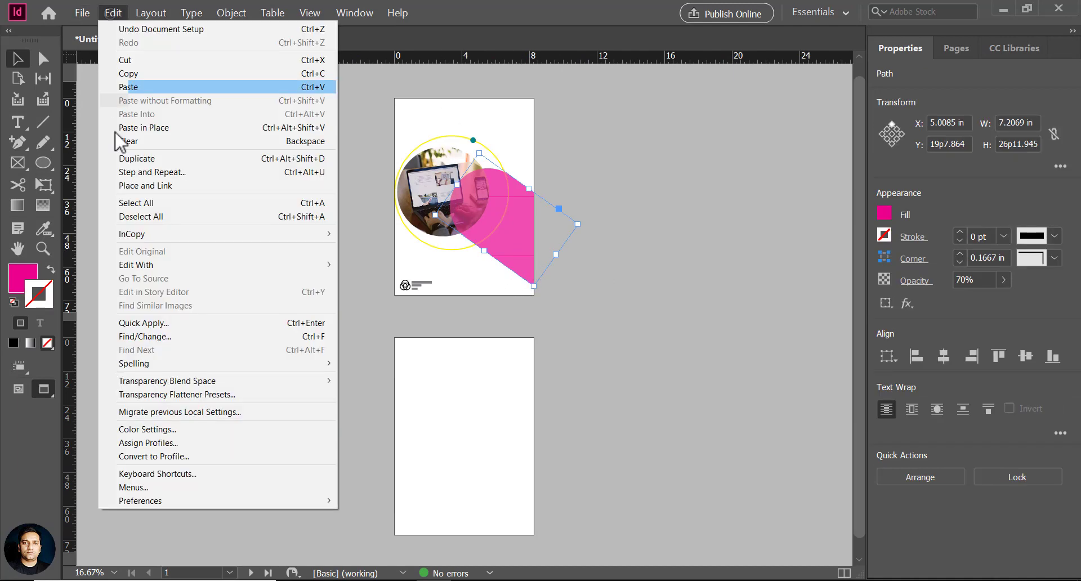
left_click(112, 75)
left_click(113, 13)
left_click(113, 85)
left_click_drag(433, 178, 406, 411)
Move the yellow ring on page 1 partly past the page's left edge and reposition the teal circle onto the ring's outline.
left_click_drag(434, 246, 409, 245)
left_click(590, 277)
left_click(458, 236)
key("ctrl+=")
key("ctrl+=")
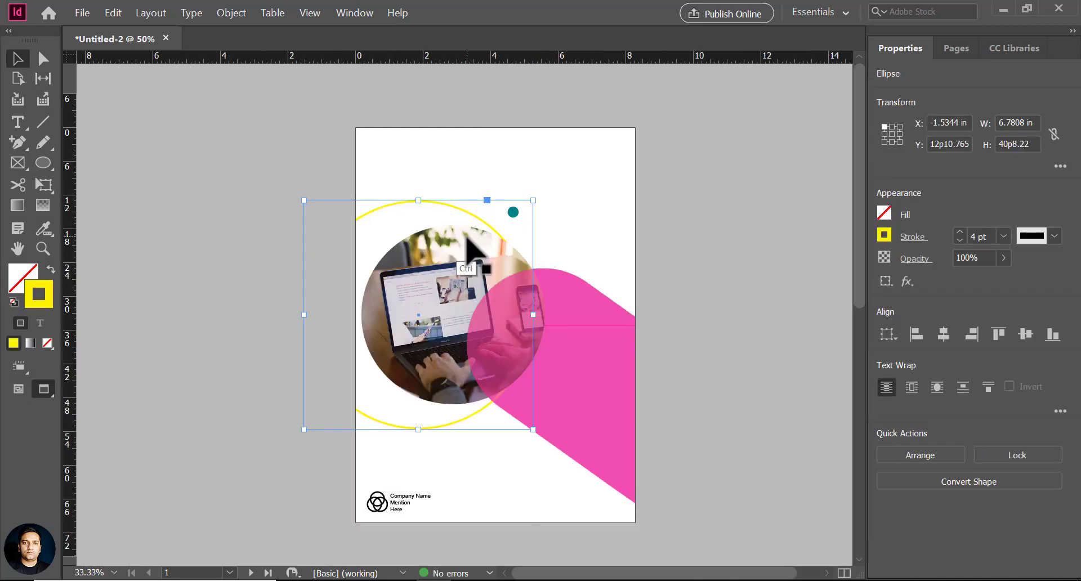
left_click_drag(537, 158, 559, 168)
left_click(595, 170)
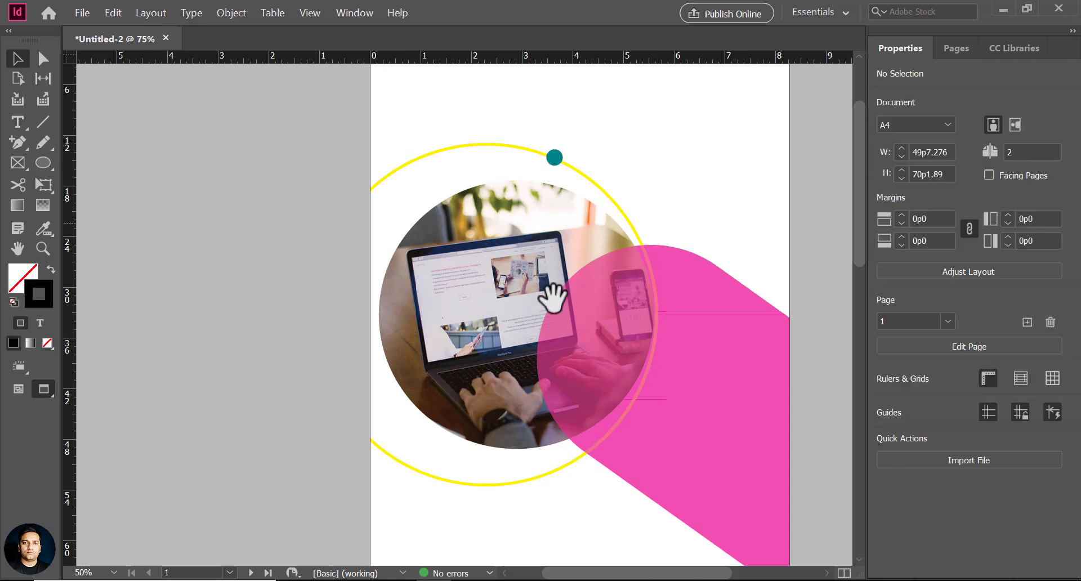
Reposition the magenta copy on page 2 and rotate it about 90° clockwise, with its rounded end pointing up and right.
scroll(550, 290, "down", 12)
left_click_drag(436, 239, 509, 299)
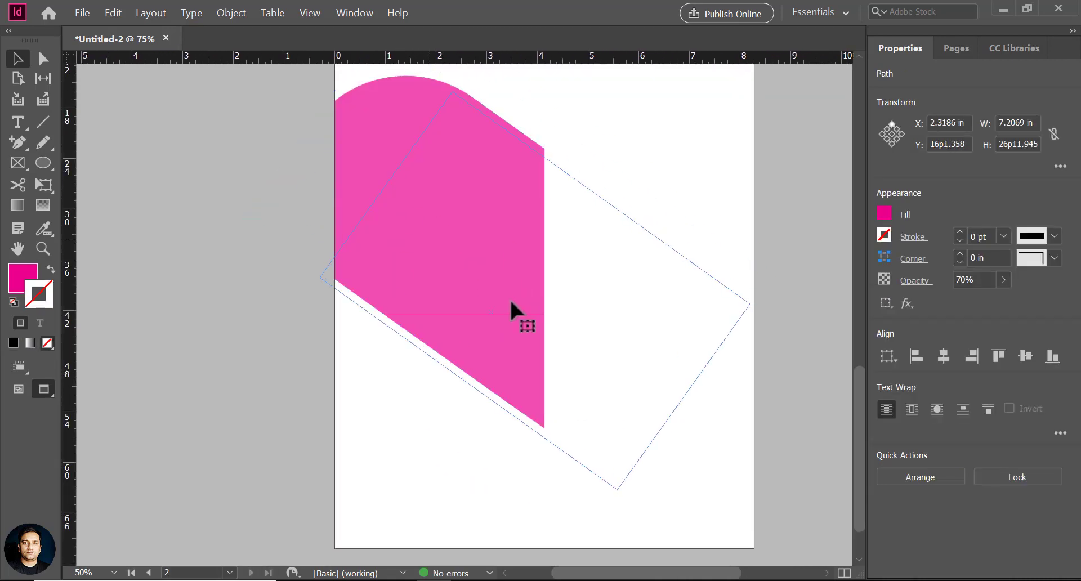
scroll(510, 298, "down", 3)
scroll(510, 298, "left", 1)
left_click_drag(553, 268, 517, 322)
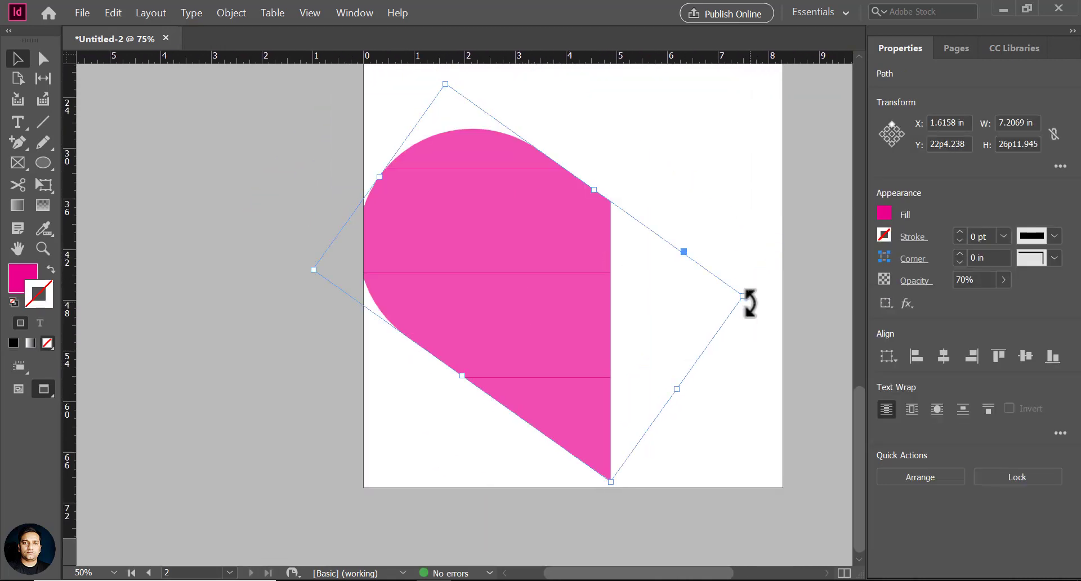
left_click_drag(750, 304, 480, 410)
left_click_drag(584, 311, 589, 340)
left_click_drag(605, 290, 543, 402)
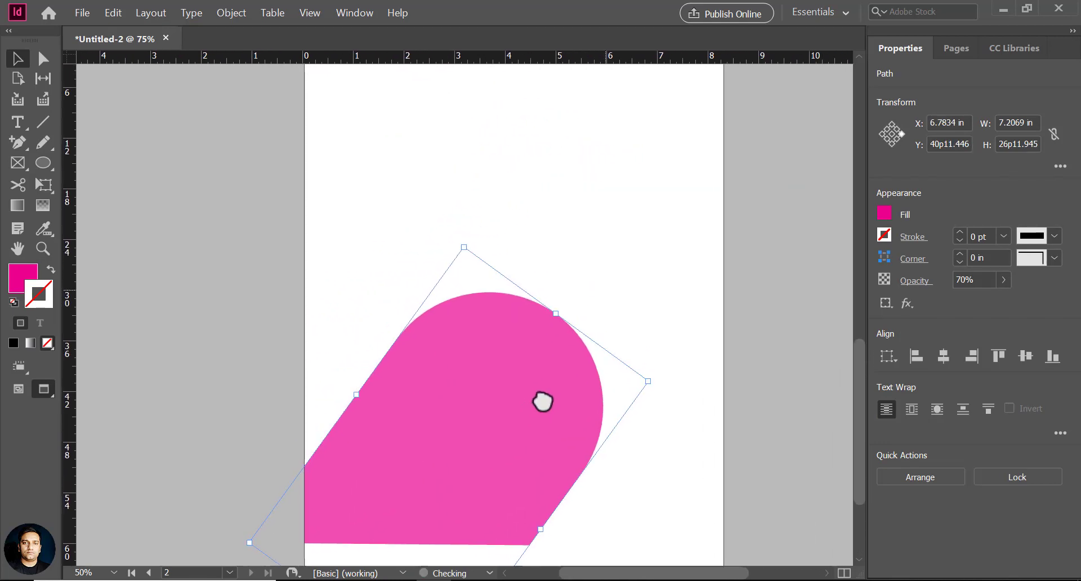
Try to lengthen the magenta shape on page 2 by stretching its rounded end up and right.
key("ctrl+minus")
left_click_drag(479, 414, 504, 378)
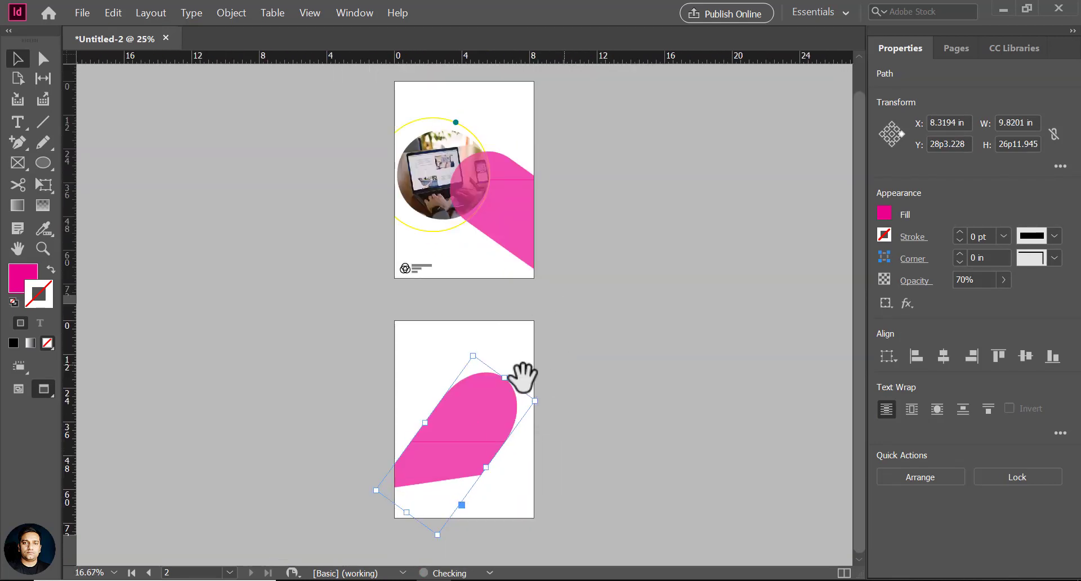
key("ctrl+z")
left_click(466, 447)
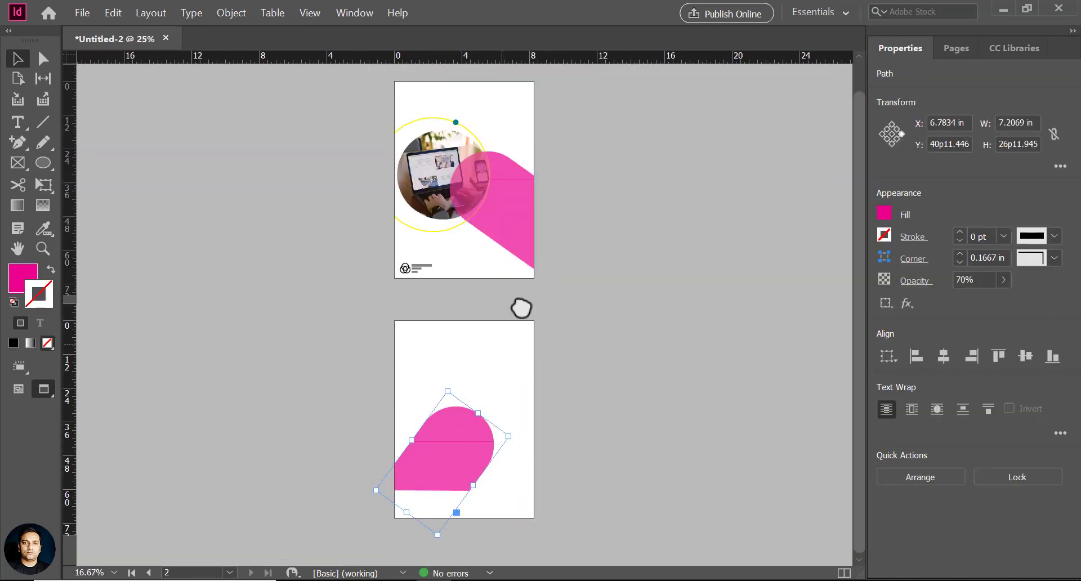
Move the magenta shape on page 2 farther up and slightly right, exposing its flat lower edge for point editing.
left_click(329, 316)
left_click(40, 248)
left_click(428, 351)
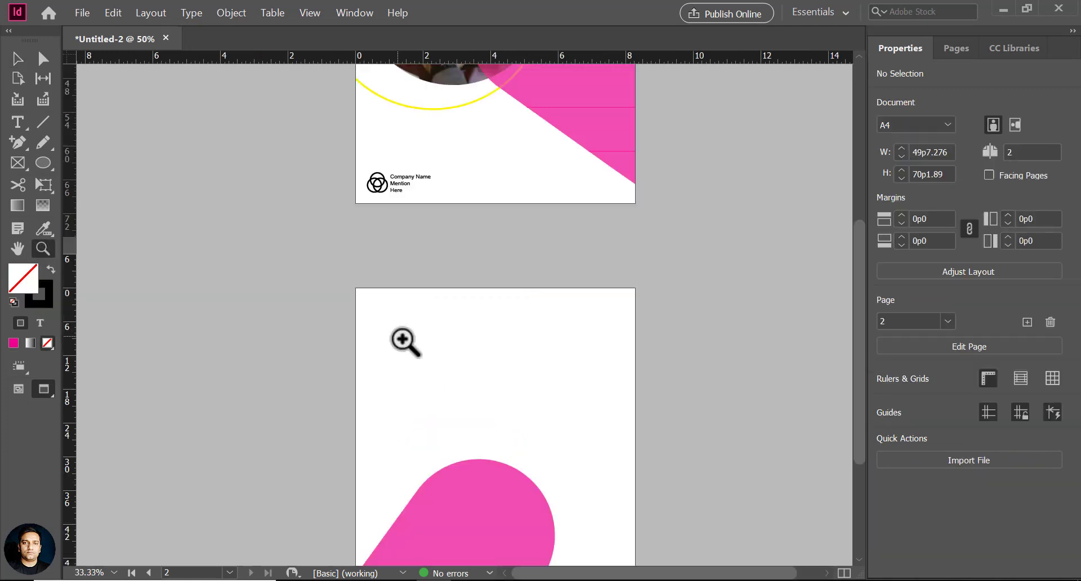
left_click(403, 341)
left_click(415, 314, "alt")
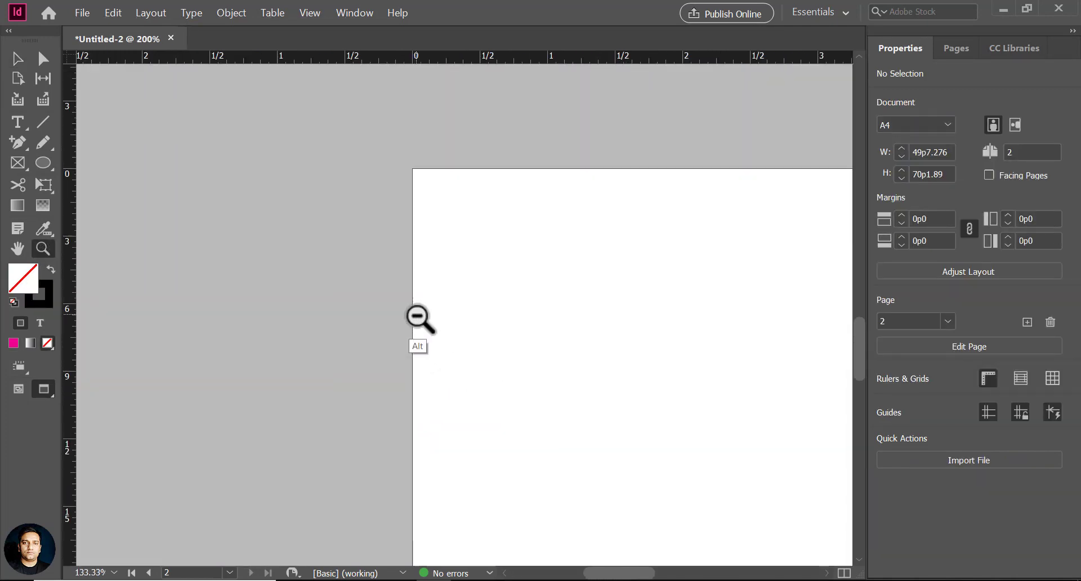
left_click(419, 319, "alt")
left_click(425, 321, "alt")
left_click(457, 397)
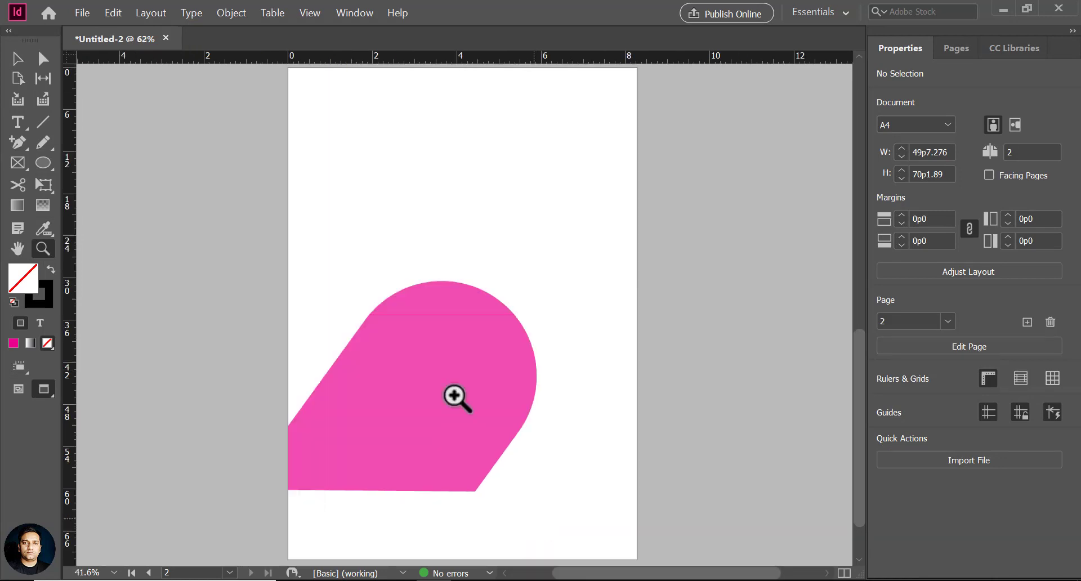
left_click(17, 58)
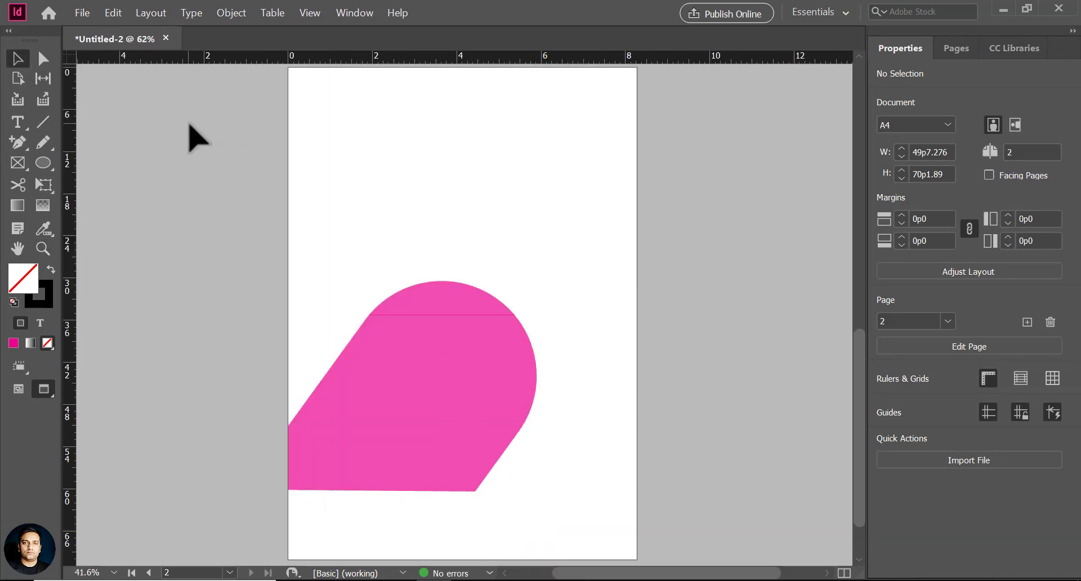
left_click(465, 370)
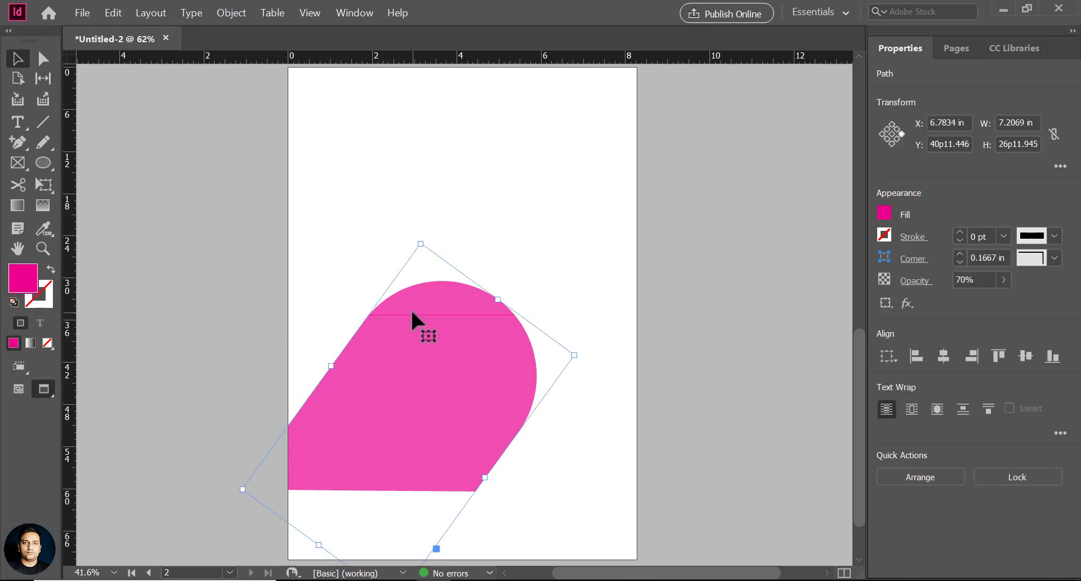
left_click_drag(458, 421, 466, 356)
left_click(42, 59)
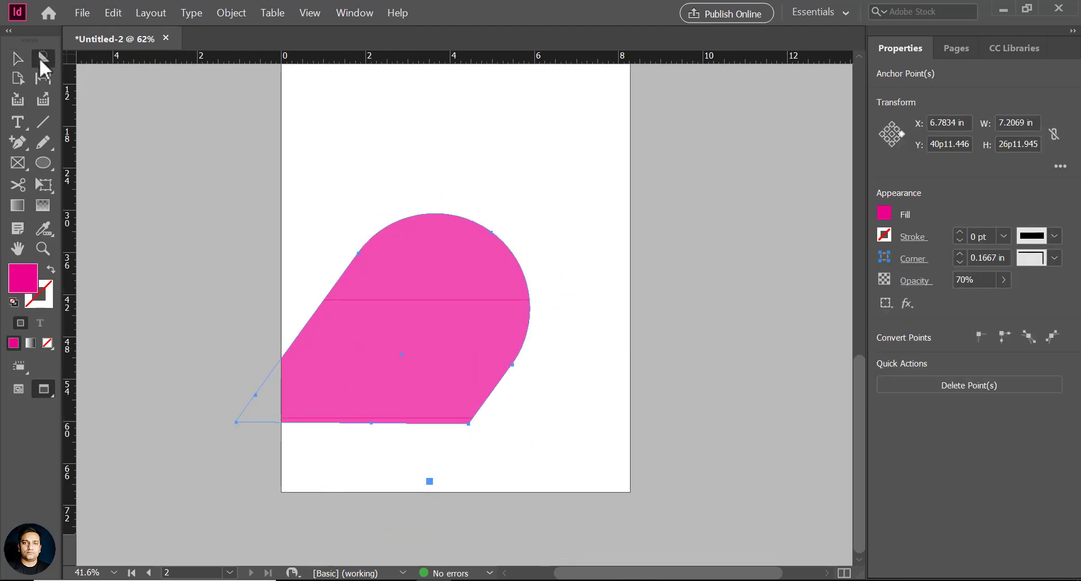
left_click_drag(371, 424, 400, 312)
left_click_drag(450, 369, 489, 396)
left_click_drag(494, 280, 487, 309)
left_click_drag(489, 389, 486, 366)
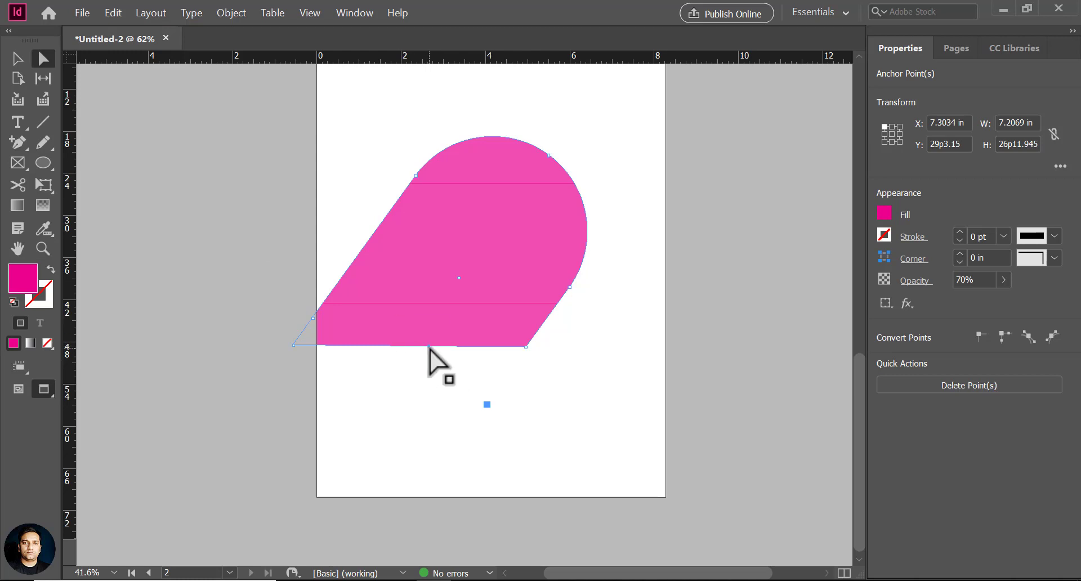
Pull the magenta shape's lower anchor points down and left until the shape reaches page 2's bottom edge.
left_click_drag(429, 348, 318, 497)
left_click_drag(525, 348, 394, 499)
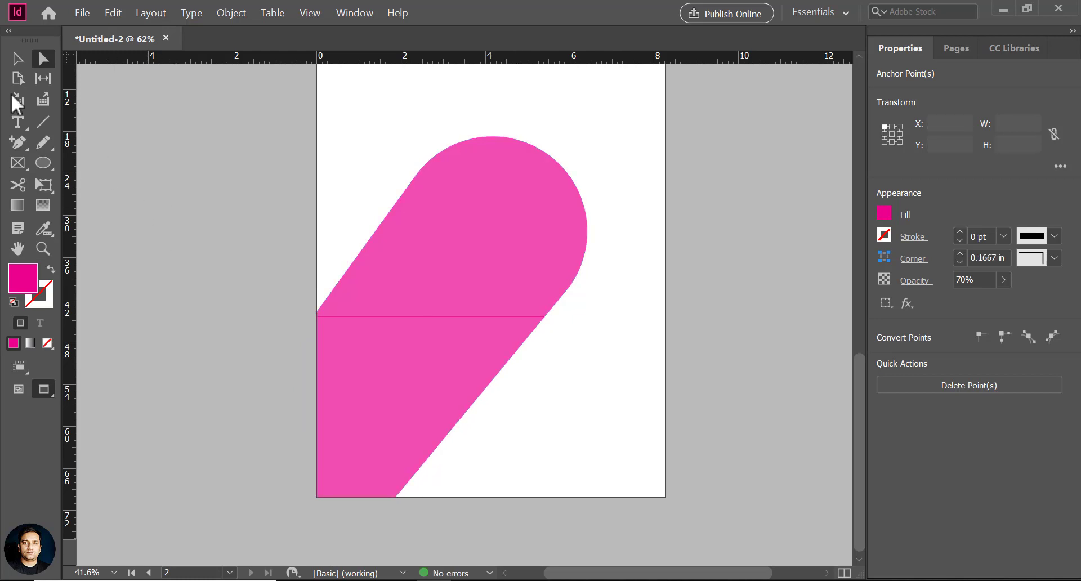
left_click(17, 58)
left_click(379, 228)
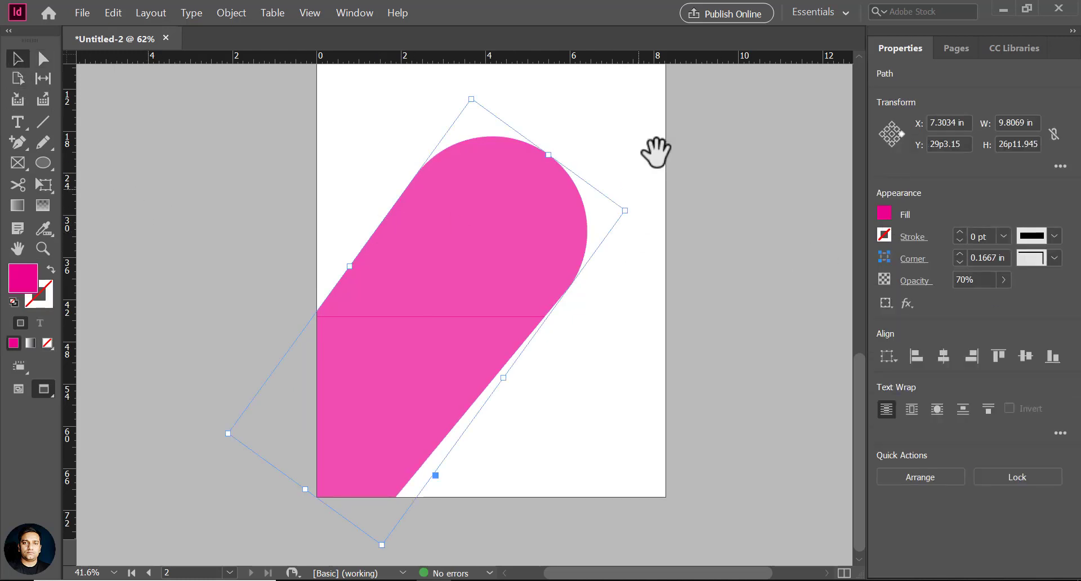
Sample the teal circle's color on page 1 and apply it to the large shape on page 2.
scroll(575, 396, "up", 10)
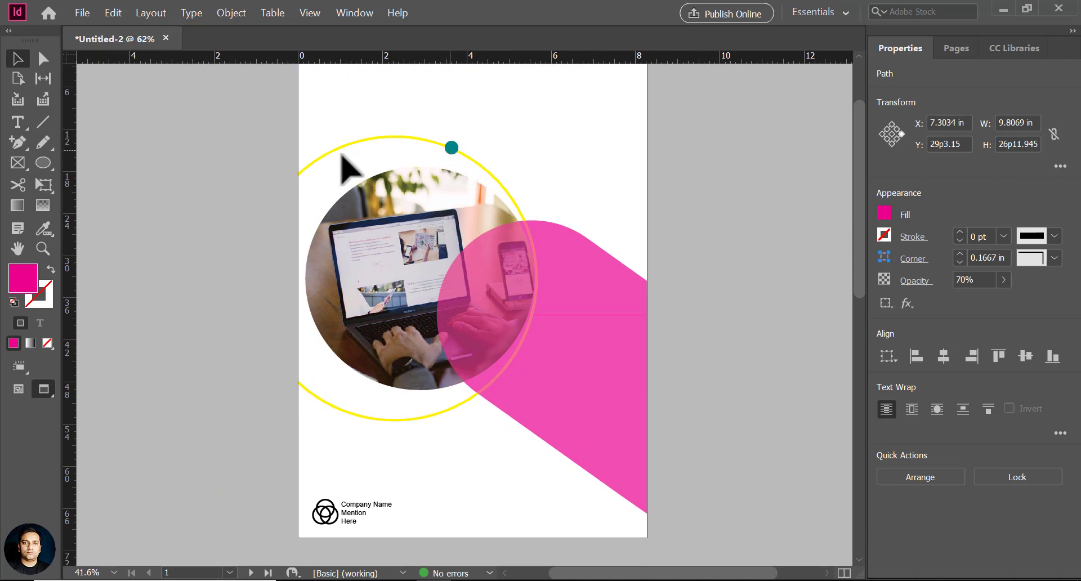
left_click(451, 148)
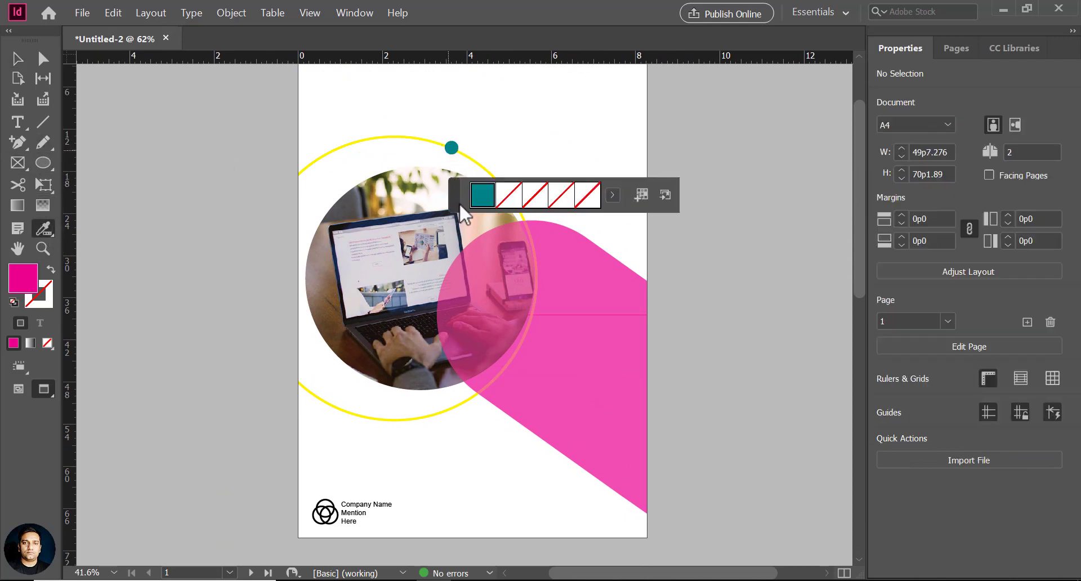
scroll(496, 225, "down", 10)
left_click(496, 378)
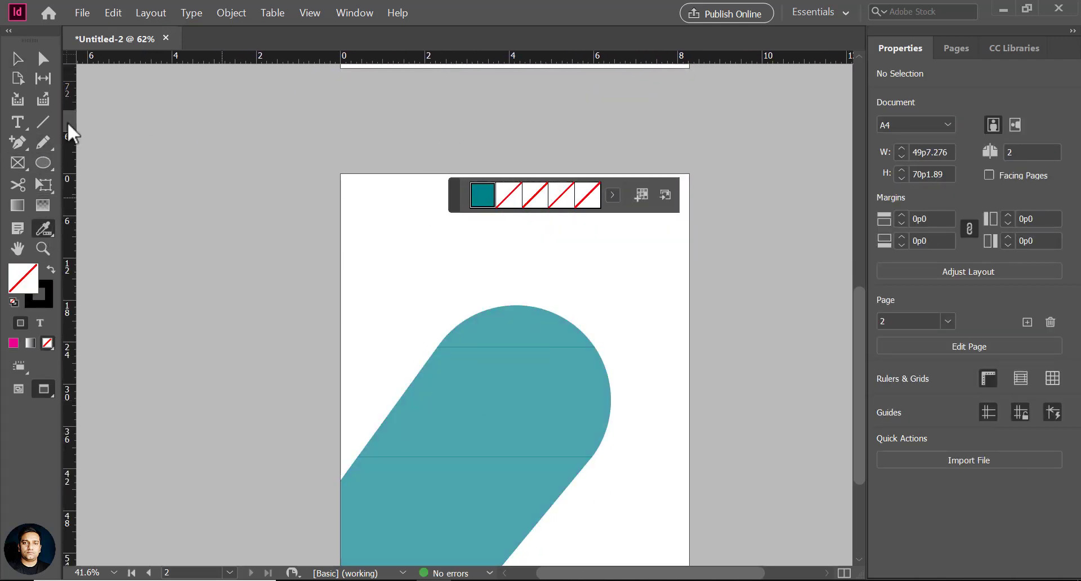
left_click(18, 58)
left_click_drag(500, 290, 458, 144)
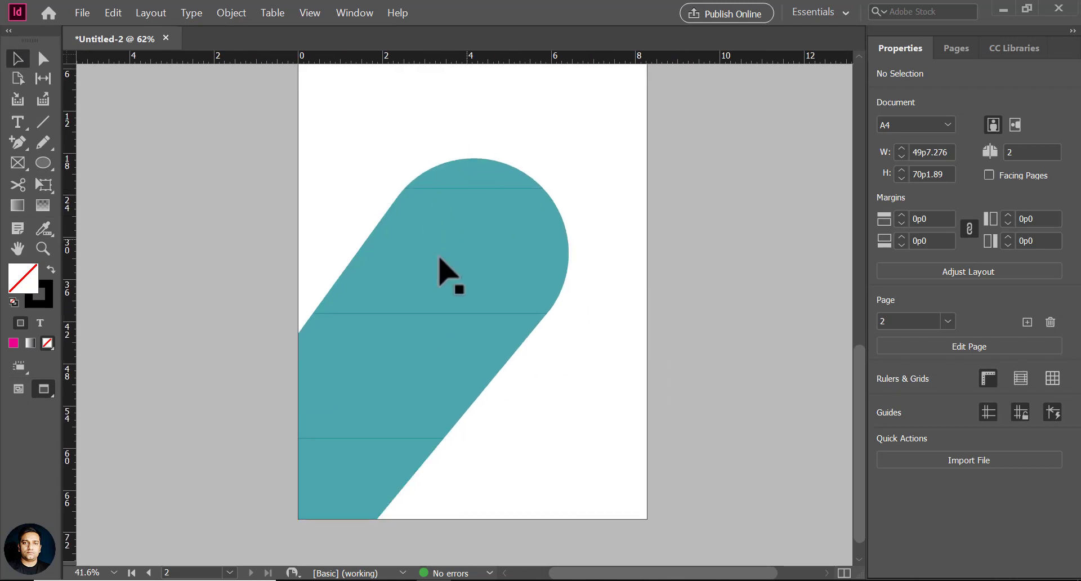
Draw a circle about 2.5 in wide overlapping the right side of the teal shape on page 2.
scroll(442, 261, "up", 3)
scroll(507, 276, "down", 6)
left_click(472, 392)
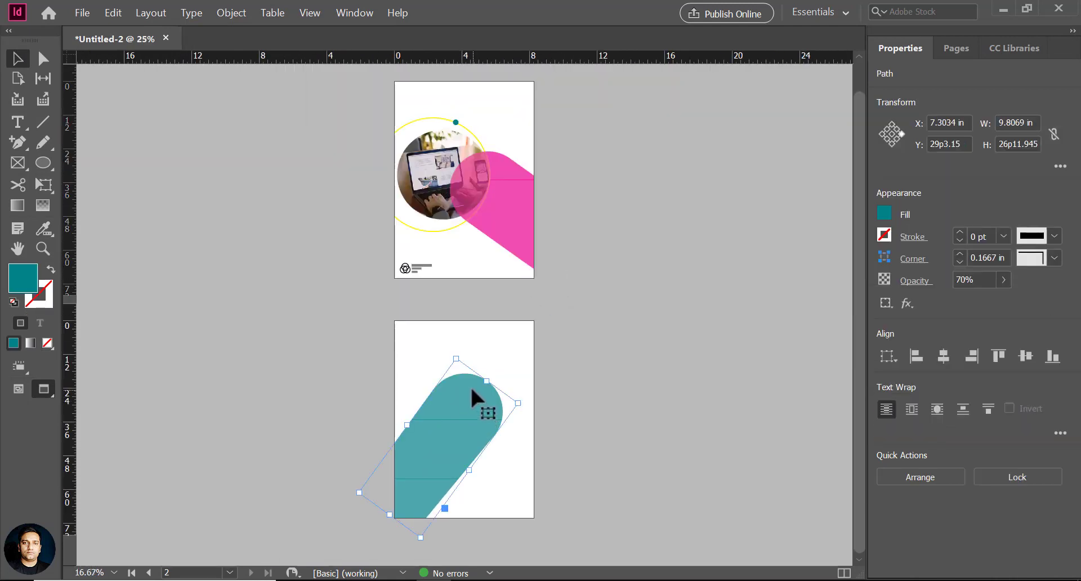
scroll(471, 387, "up", 3)
scroll(471, 385, "down", 1)
left_click(639, 344)
scroll(574, 326, "right", 2)
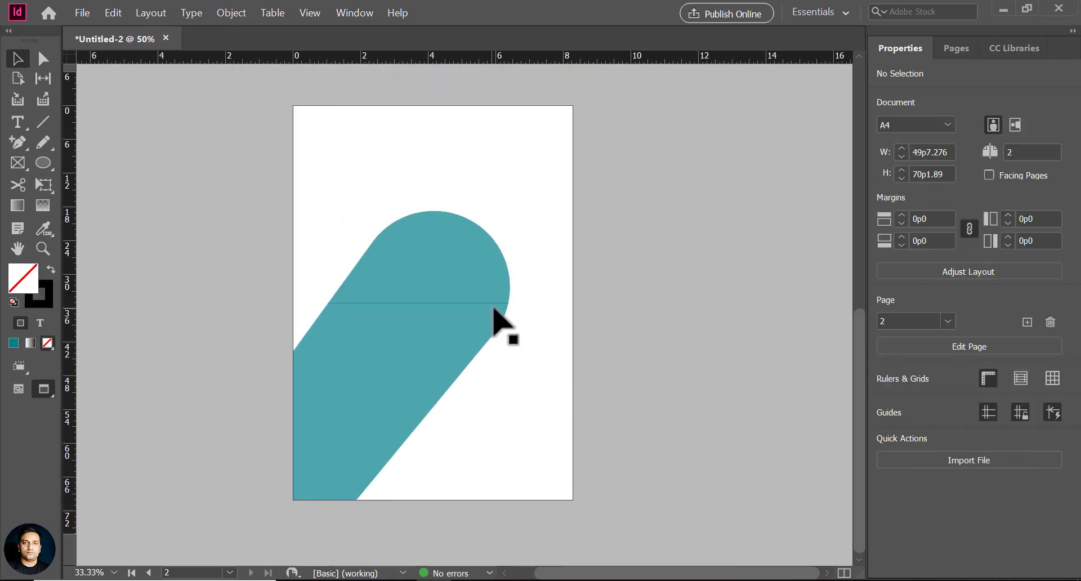
left_click_drag(474, 283, 559, 368)
Fill the new circle with dark blue (C 100, M 74, Y 0, K 38) and remove its stroke.
left_click(884, 212)
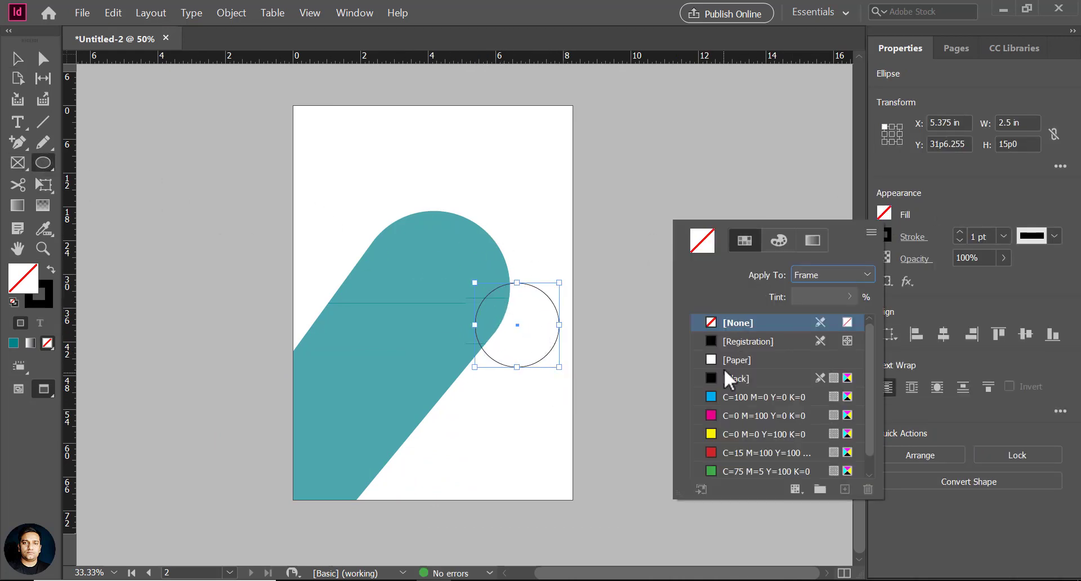
left_click(712, 397)
left_click(782, 247)
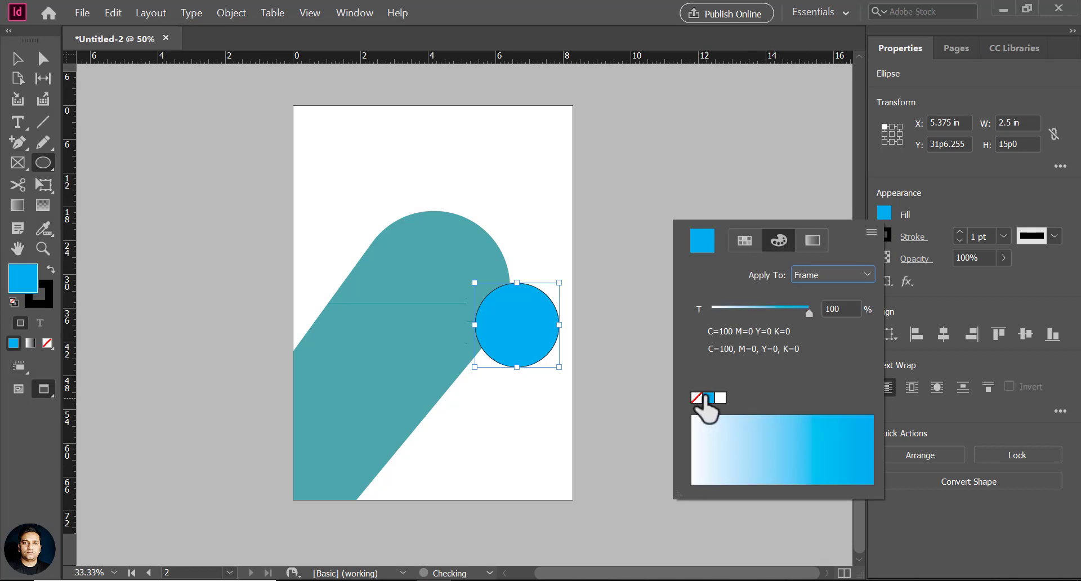
left_click(696, 397)
right_click(809, 456)
left_click(804, 449)
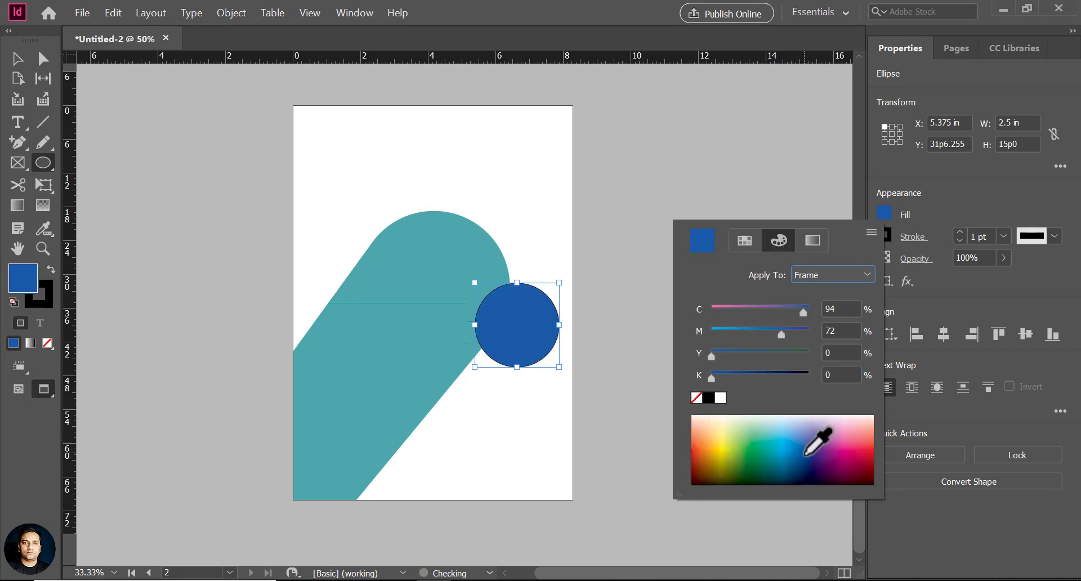
left_click(804, 455)
left_click(804, 459)
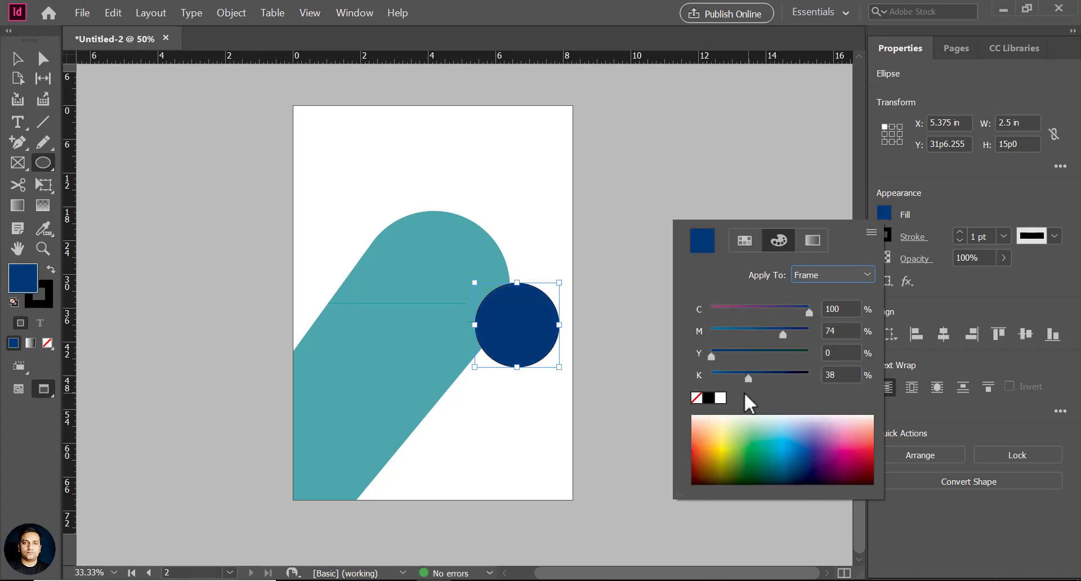
left_click(884, 236)
left_click(714, 345)
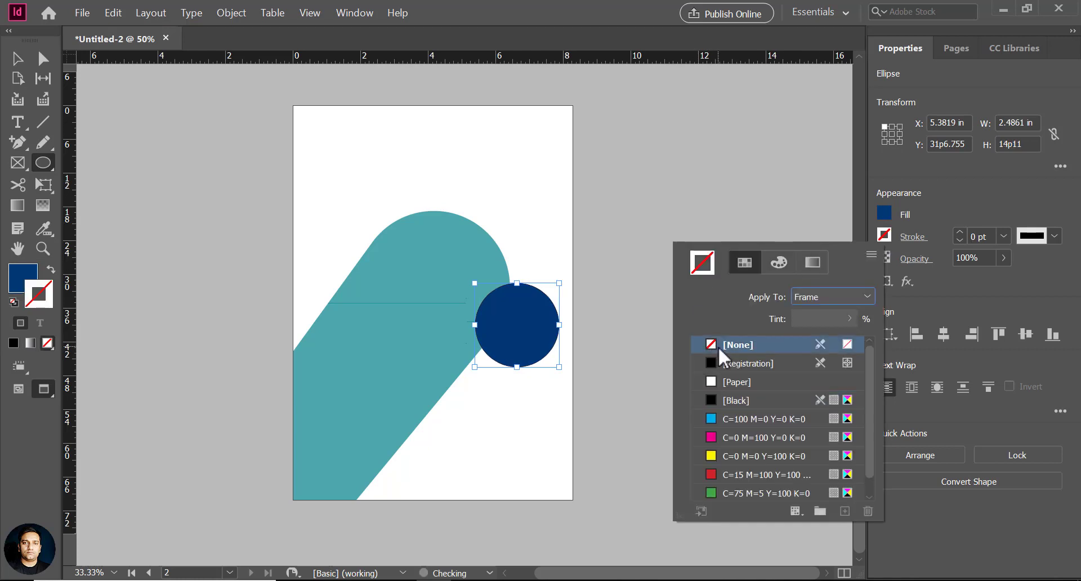
Enlarge the dark blue circle to about 2.9 in wide and duplicate it up and left over the teal shape.
left_click(18, 59)
left_click_drag(477, 367, 463, 381)
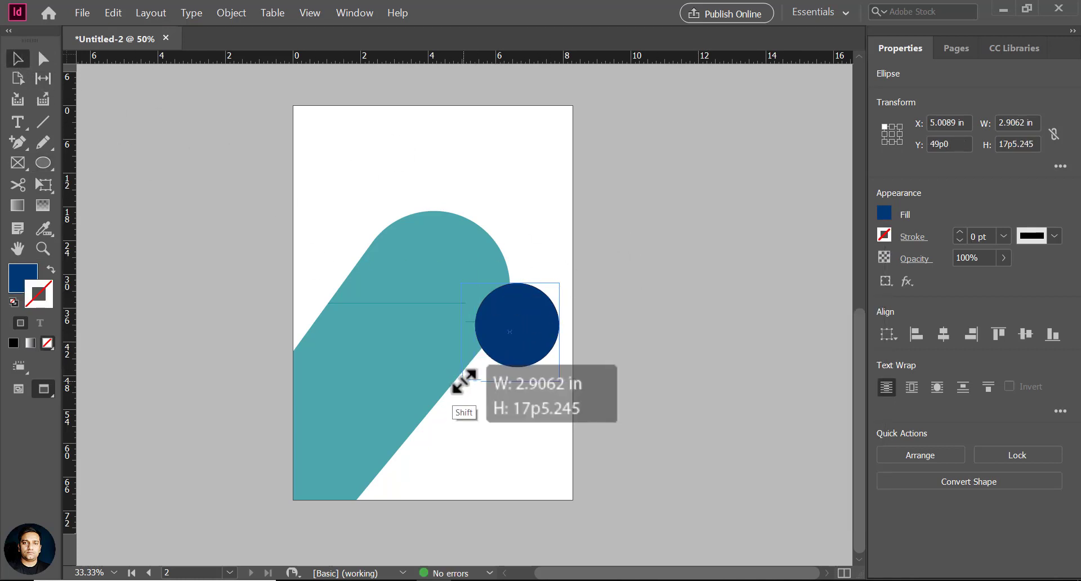
left_click_drag(523, 346, 406, 263)
right_click(516, 351)
key("Escape")
left_click(628, 222)
left_click(518, 340)
Enlarge the duplicated circle to about 4.4 in wide and shift it right so it overlaps the smaller circle.
left_click_drag(442, 304, 414, 329)
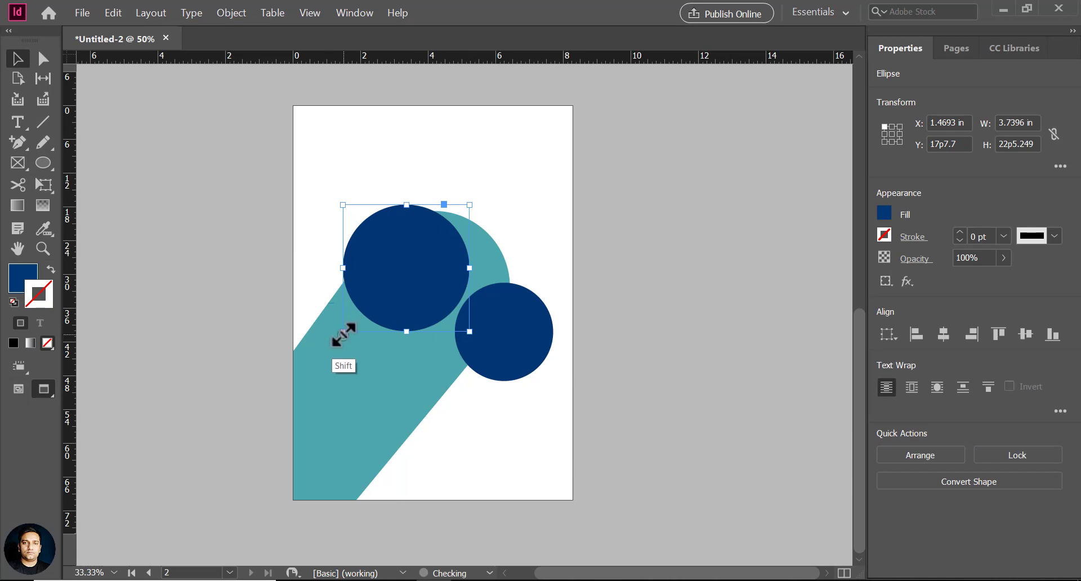
left_click_drag(343, 333, 321, 355)
left_click_drag(416, 300, 459, 303)
left_click(632, 307)
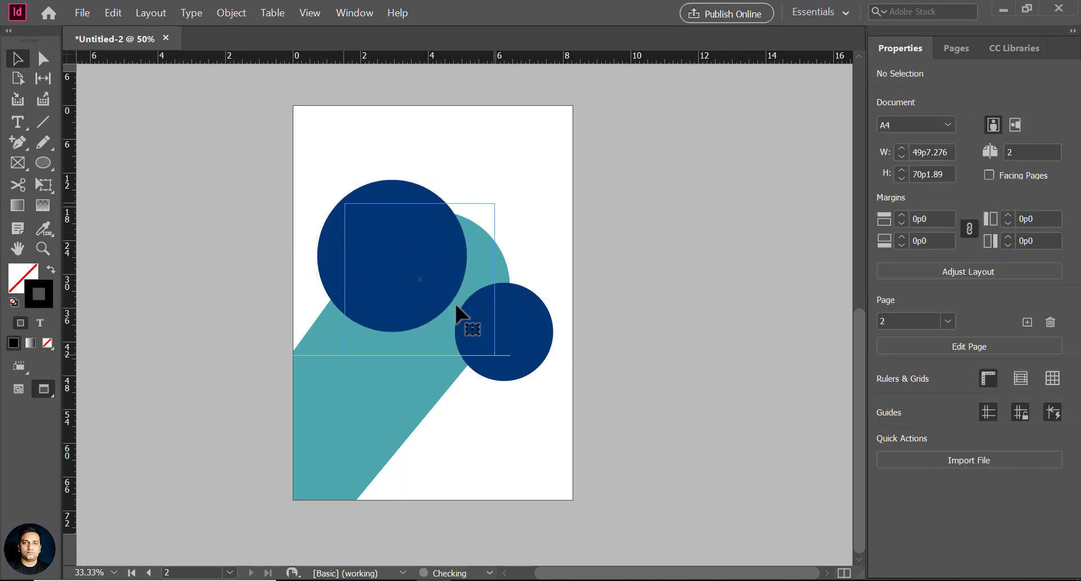
Place the desk workspace photo 6rrVAnY_15Q-unsplash inside the larger dark blue circle on page 2.
left_click(516, 352)
left_click(406, 288)
left_click(83, 12)
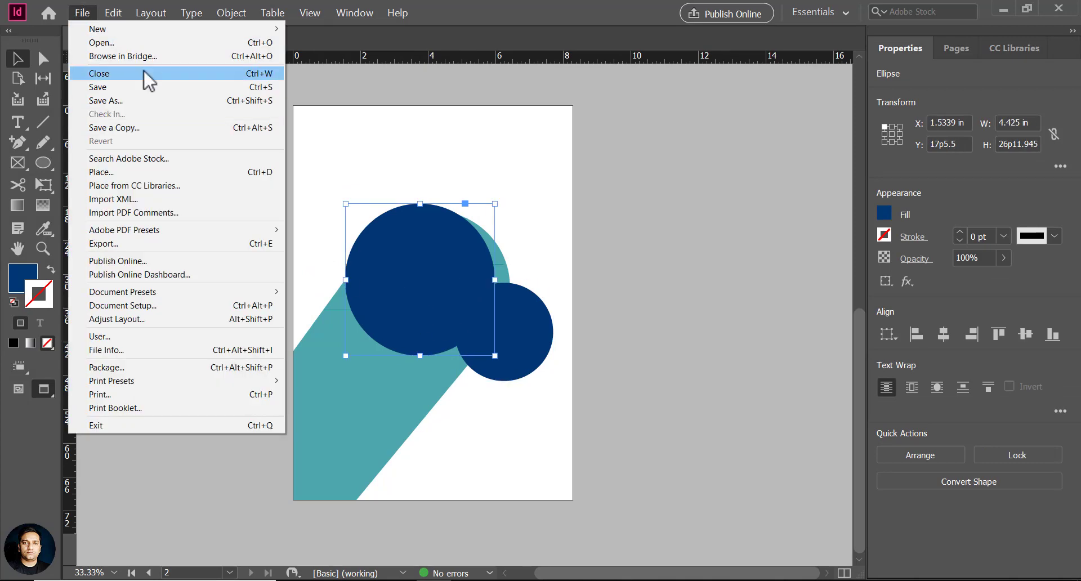
left_click(118, 172)
left_click_drag(856, 183, 853, 265)
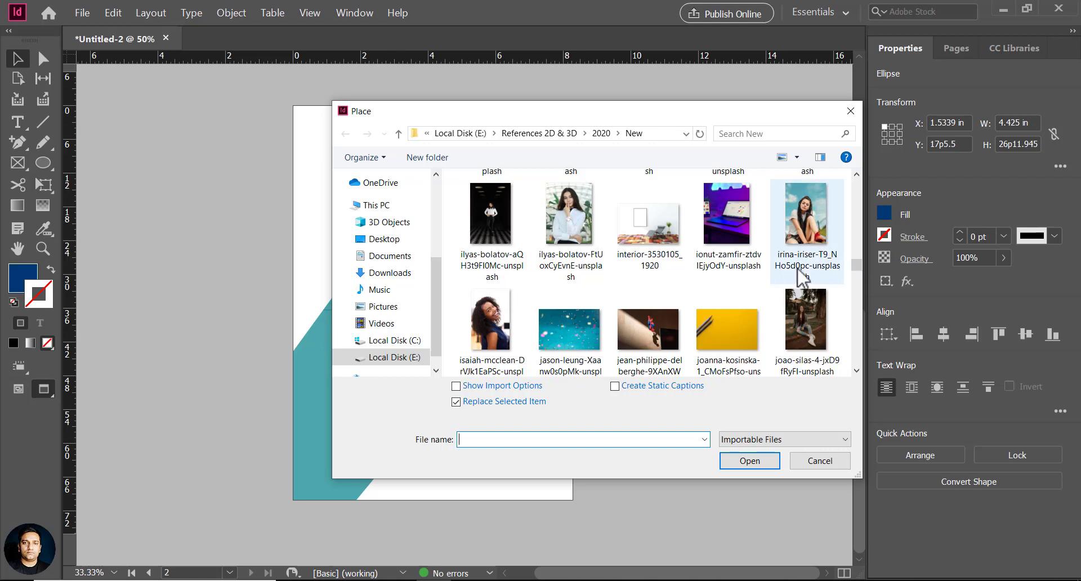
scroll(854, 264, "up", 3)
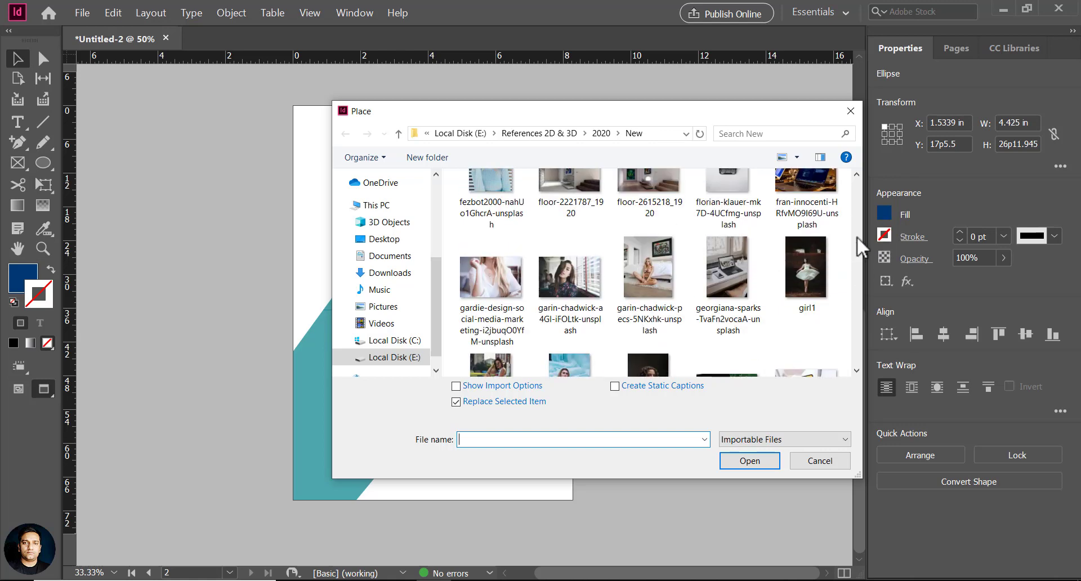
scroll(857, 235, "up", 10)
left_click_drag(859, 205, 847, 270)
left_click(653, 311)
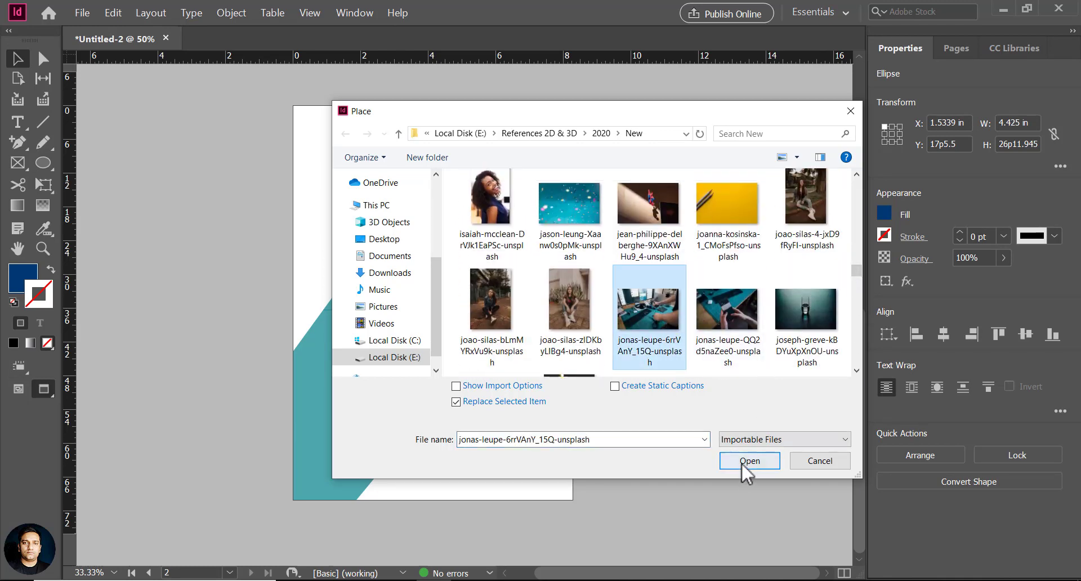
left_click(742, 462)
Scale the placed photo down to about 5.8 in wide, keeping it inside the larger circle.
left_click(444, 262)
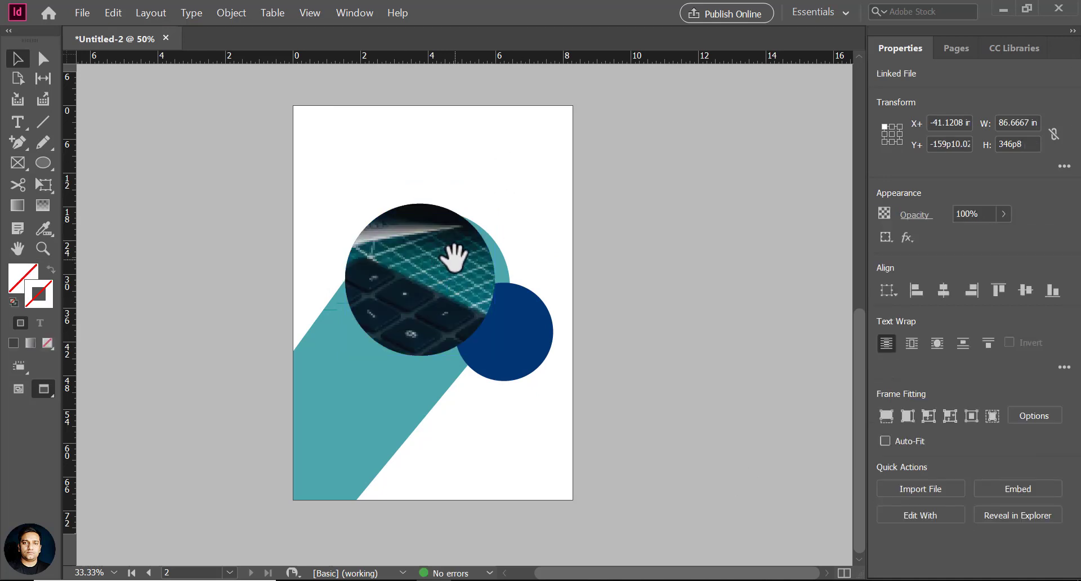
key("ctrl+minus")
key("ctrl+minus")
key("ctrl+minus")
left_click_drag(826, 120, 470, 364)
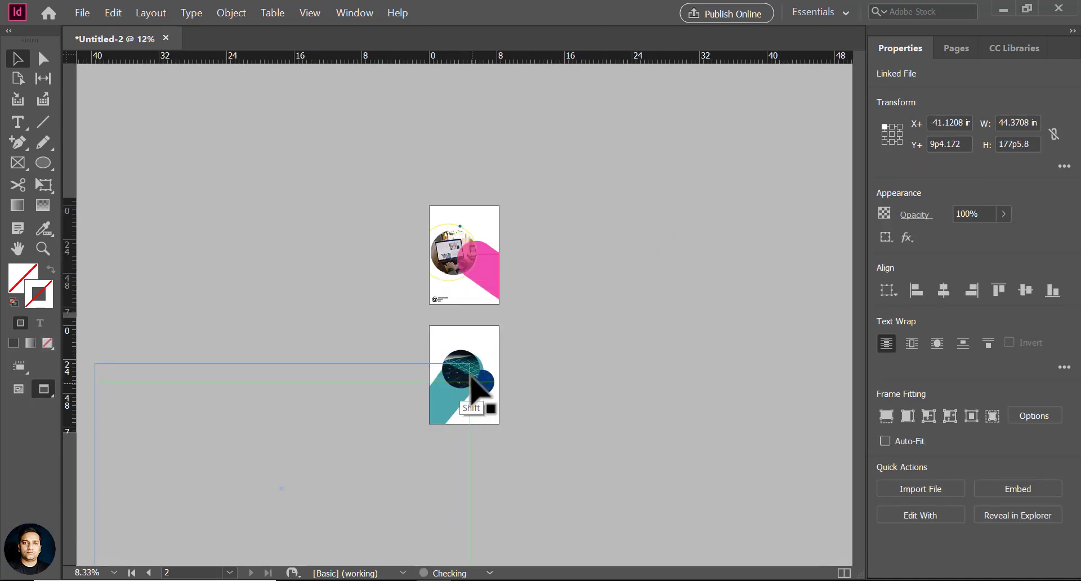
key("ctrl+minus")
key("ctrl+minus")
left_click_drag(324, 430, 483, 364)
key("z")
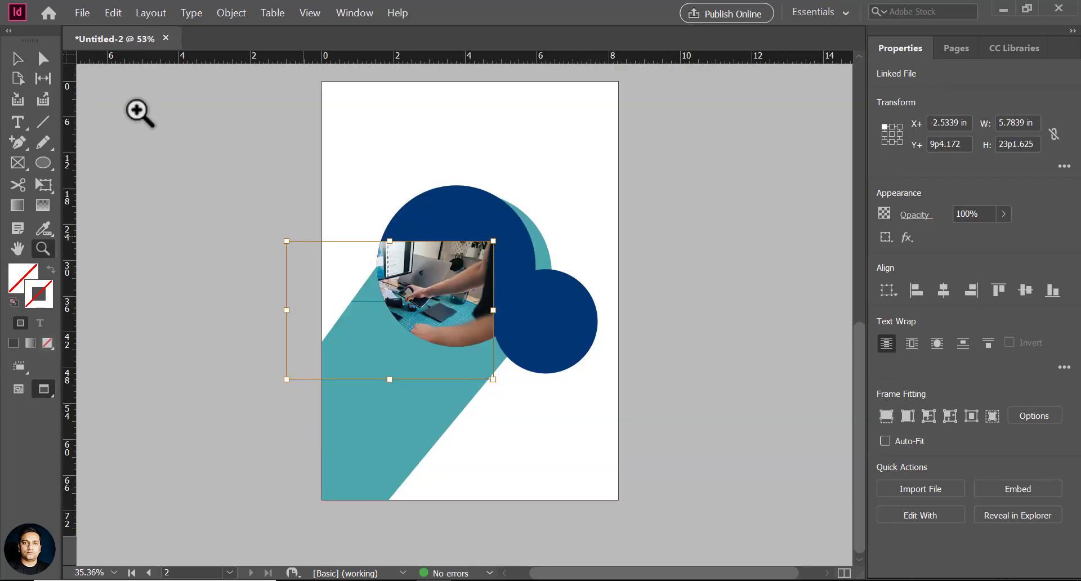
Reposition the photo within its circle and resize it to about 6.7 in wide so it fills the circle.
left_click(18, 59)
left_click_drag(441, 294, 480, 258)
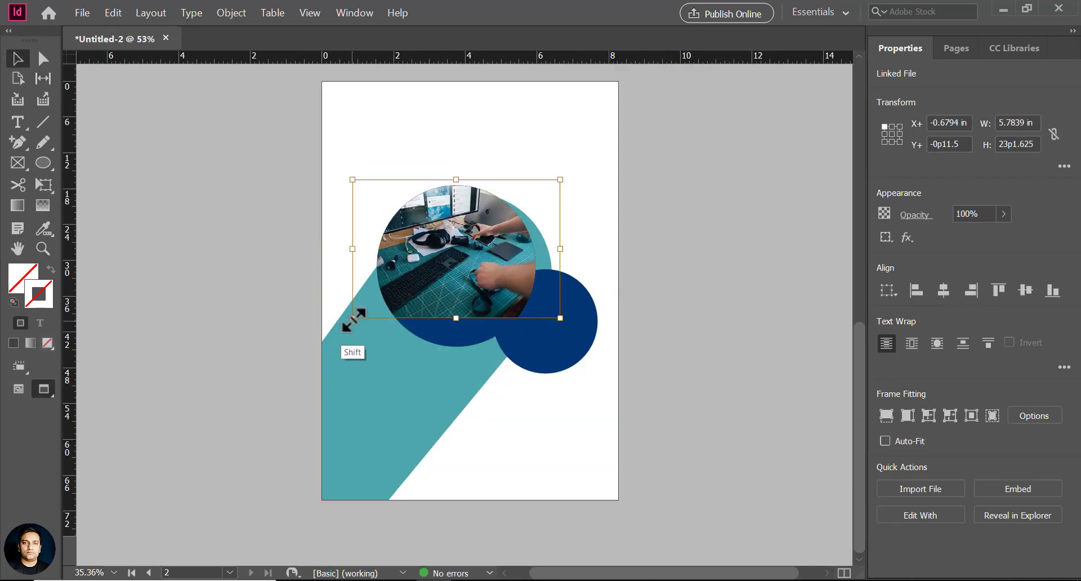
left_click_drag(354, 317, 294, 357)
mouse_move(475, 273)
left_mouse_down()
mouse_move(503, 287)
mouse_move(513, 275)
mouse_move(474, 289)
left_mouse_up()
right_click(483, 285)
left_click(464, 285)
left_click_drag(589, 358, 572, 346)
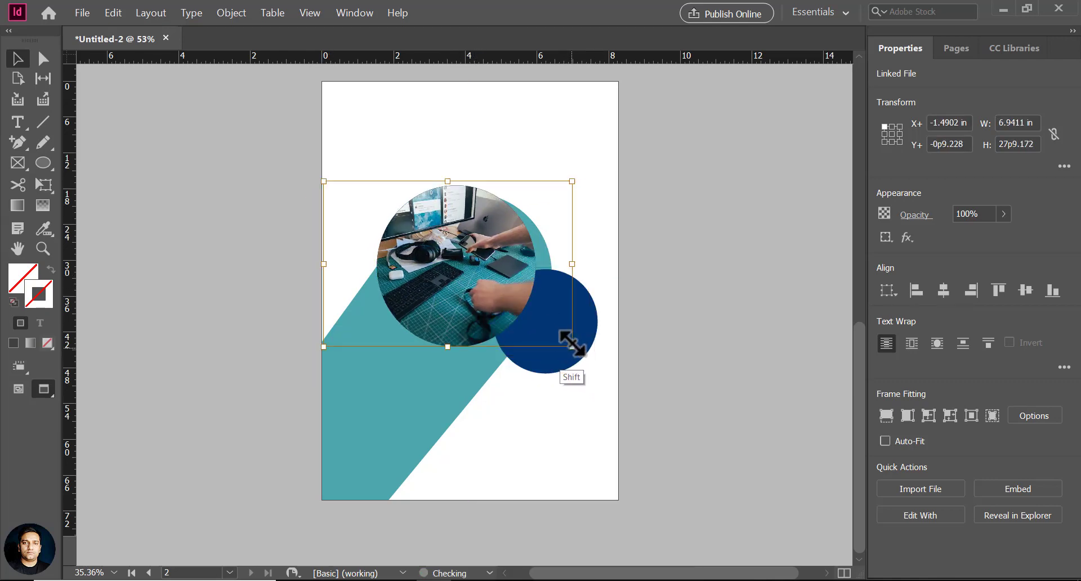
left_click_drag(326, 183, 333, 181)
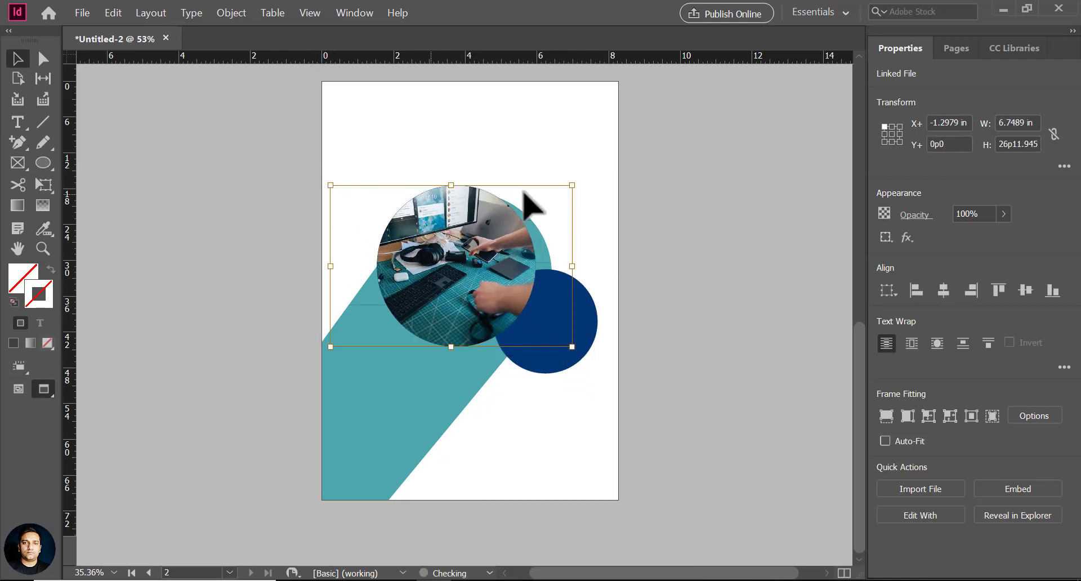
key("ctrl+shift+a")
Shift the teal shape's fill toward green by setting its yellow value to 49%.
left_click(483, 271)
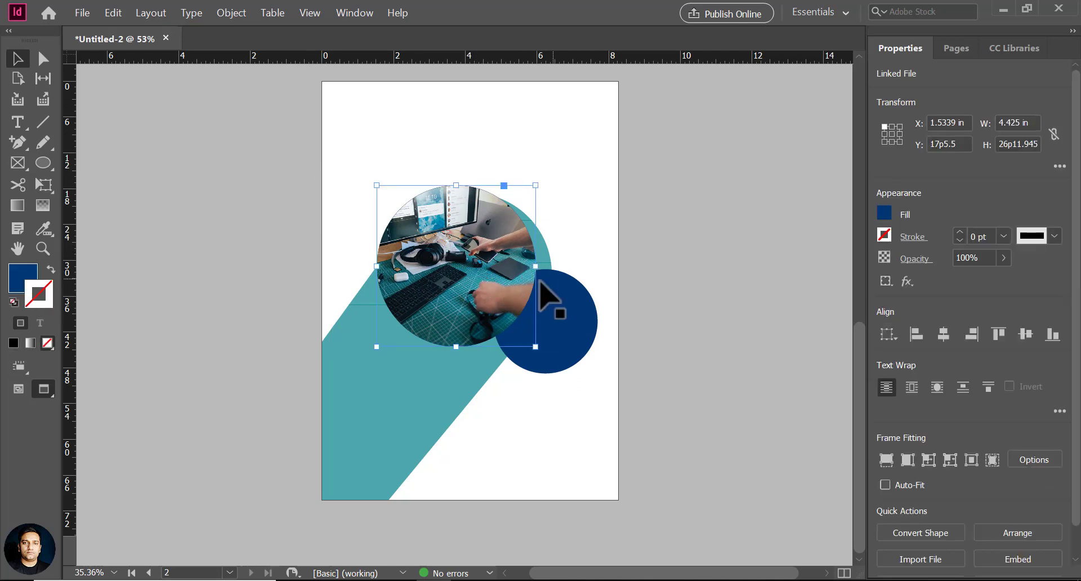
left_click(538, 313)
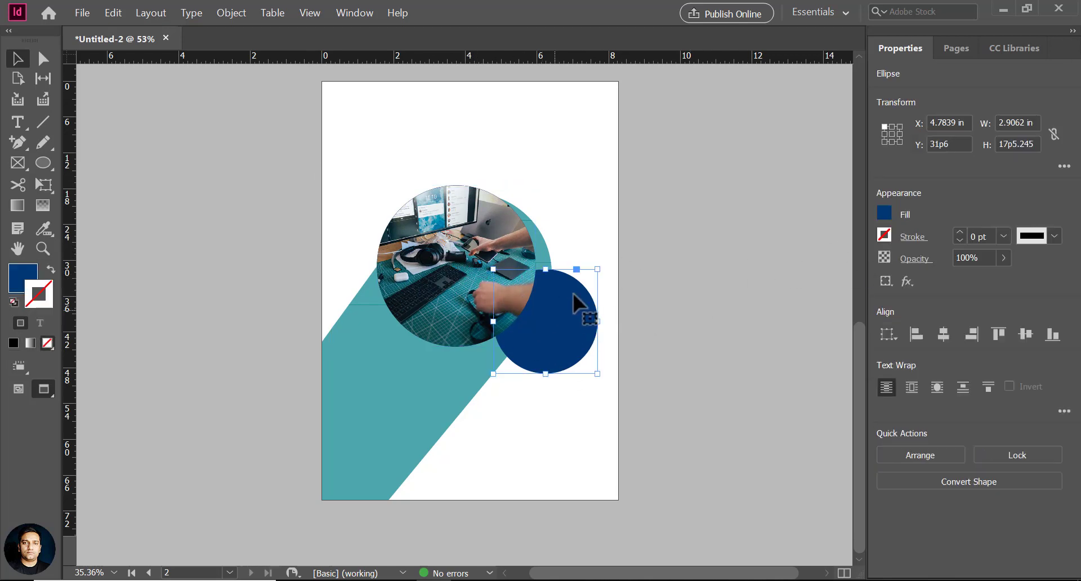
left_click(449, 388)
left_click(697, 261)
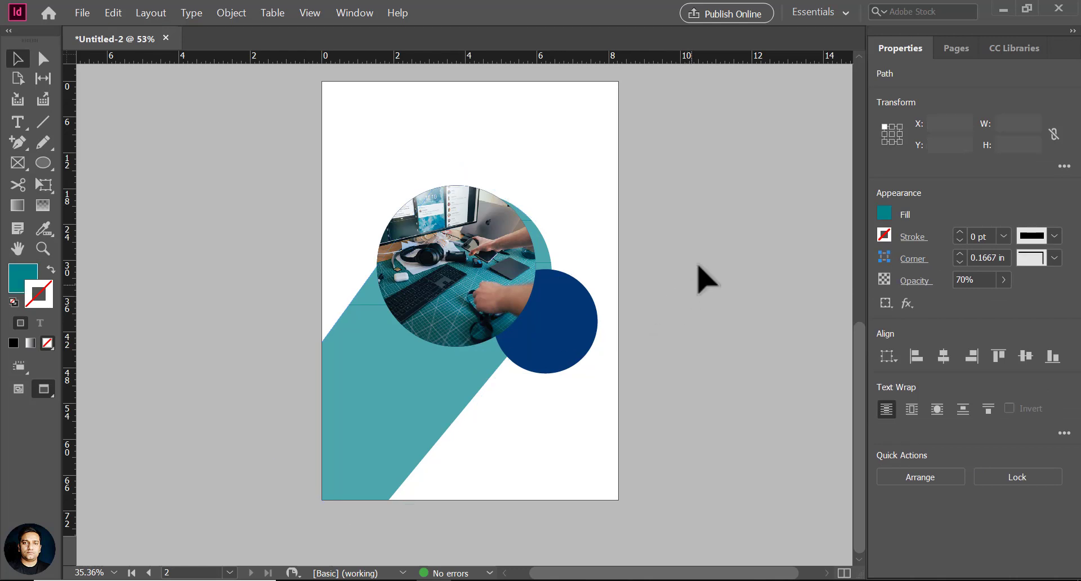
left_click(447, 376)
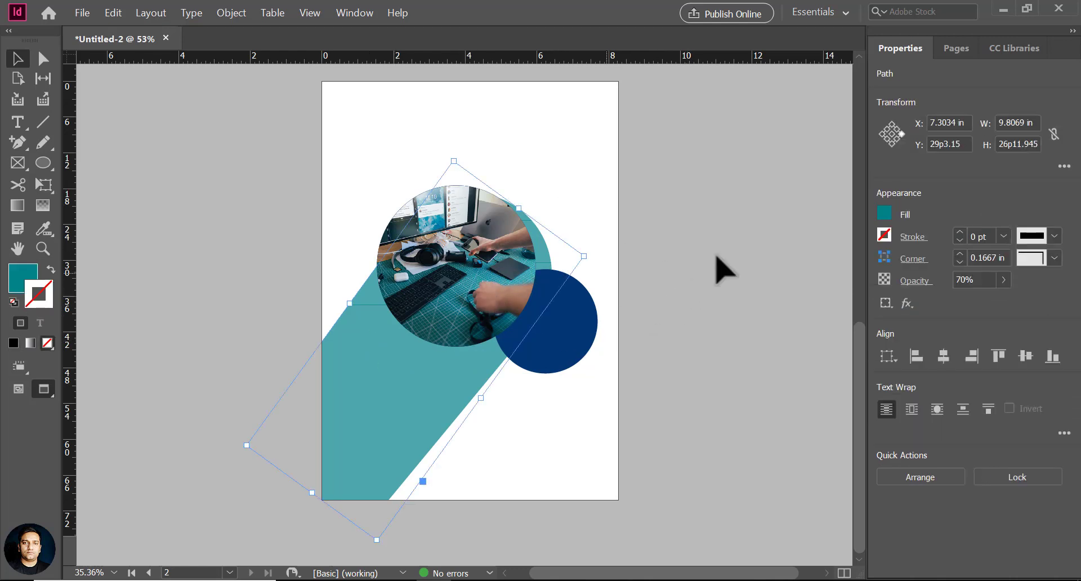
left_click(885, 215)
left_click(781, 246)
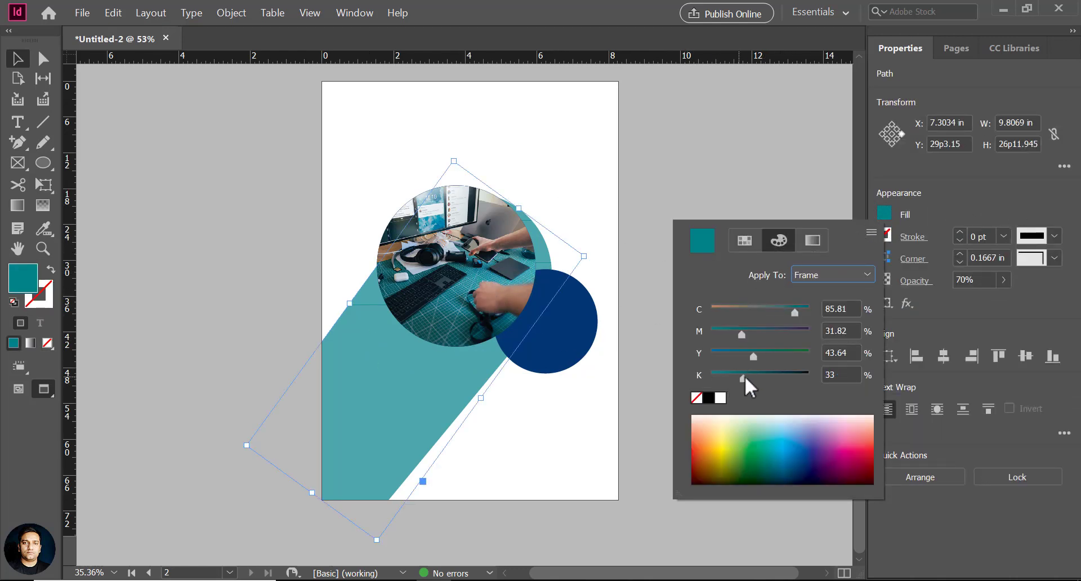
left_click_drag(754, 355, 735, 379)
left_click(768, 198)
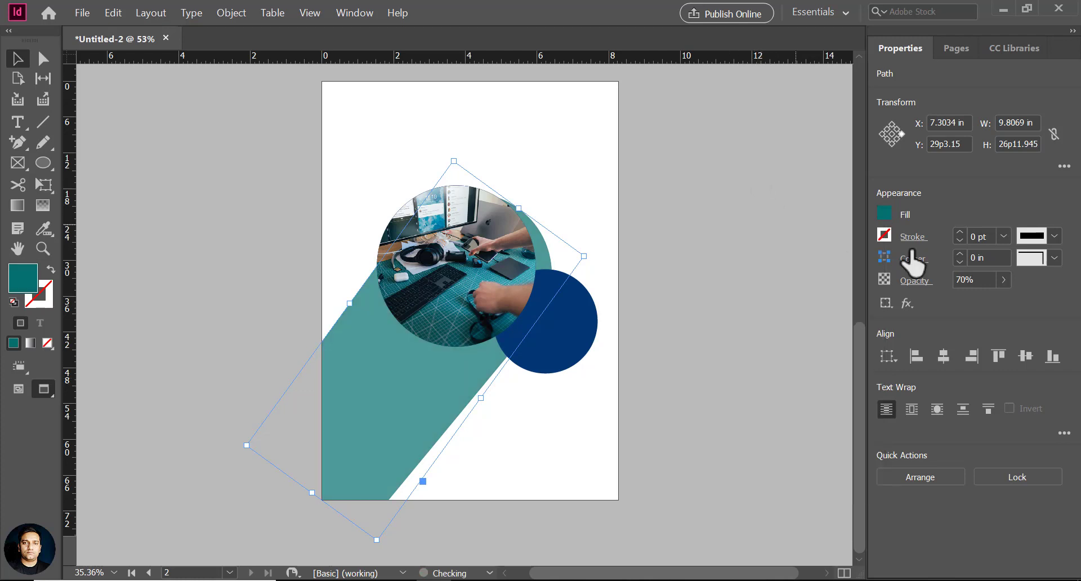
Raise the teal shape's opacity to 100% and lighten its fill by lowering the black value.
left_click(1004, 280)
left_click_drag(981, 301, 1021, 303)
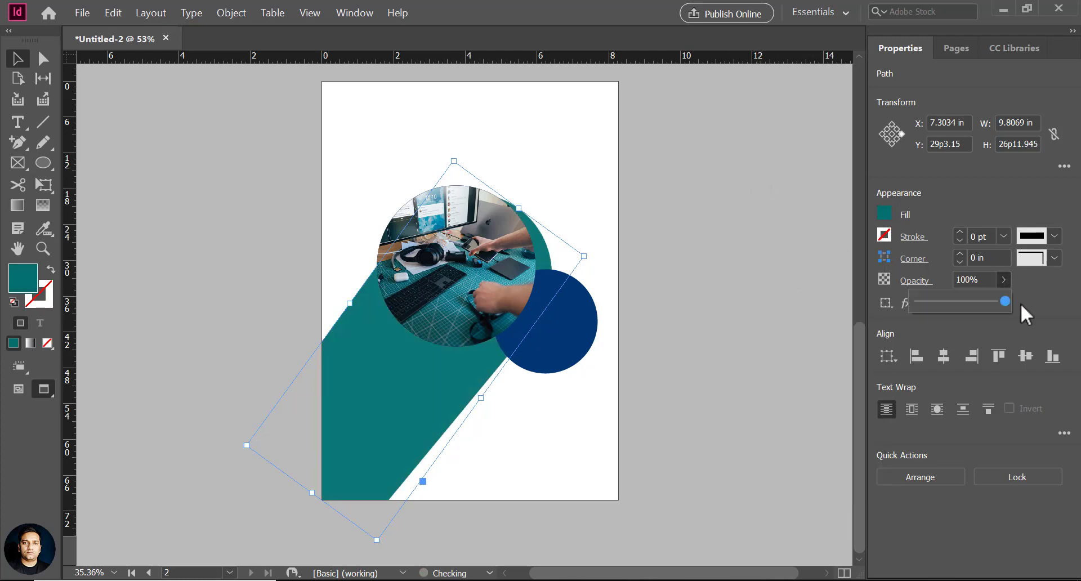
left_click(886, 214)
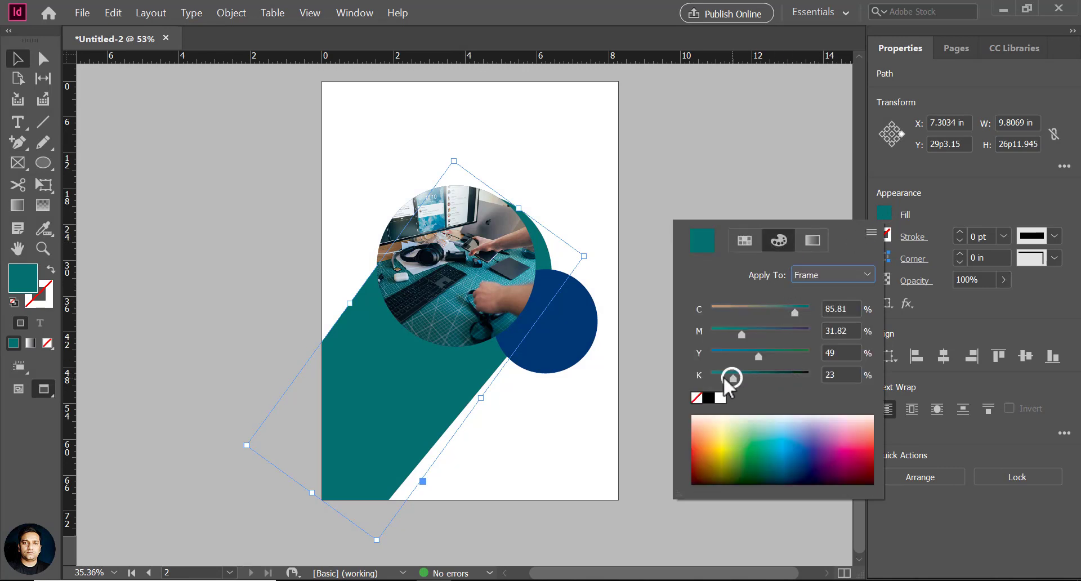
left_click_drag(732, 377, 728, 377)
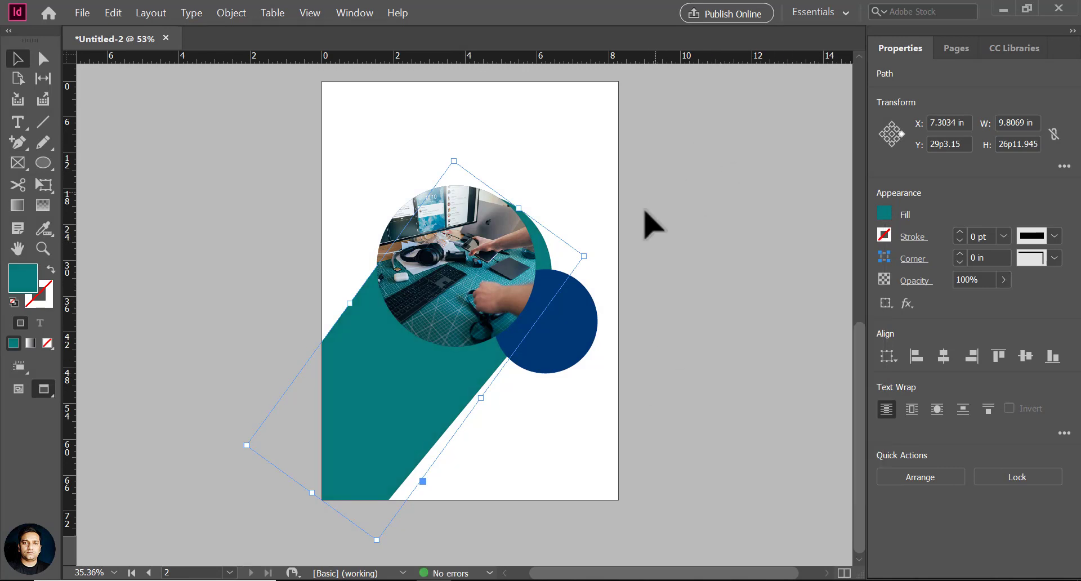
Try 70% opacity on the smaller dark blue circle and settle on 90%.
left_click(570, 315)
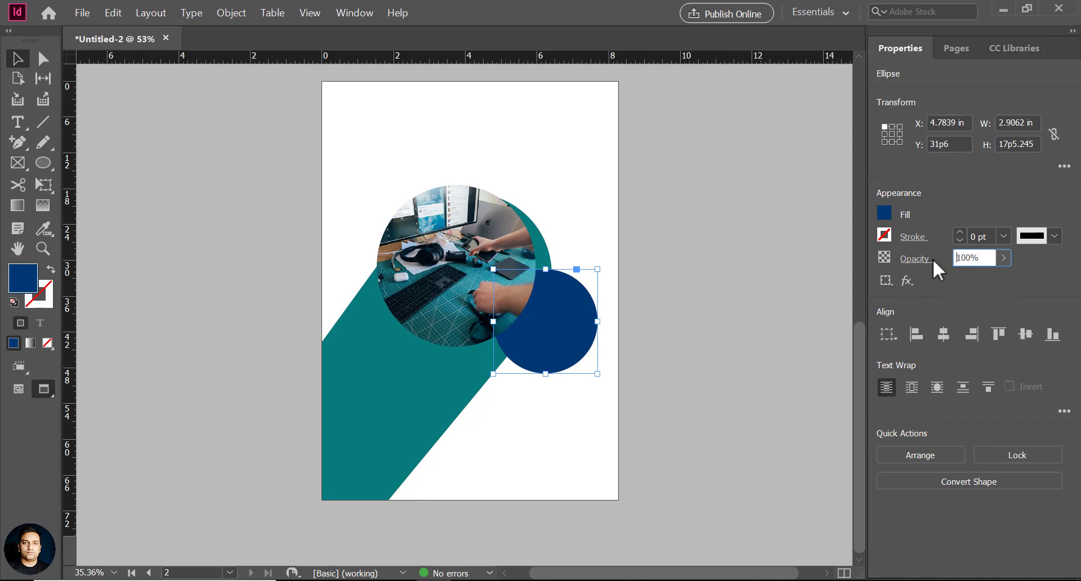
key("Delete")
key("Delete")
key("Delete")
key("Delete")
type("70")
key("Return")
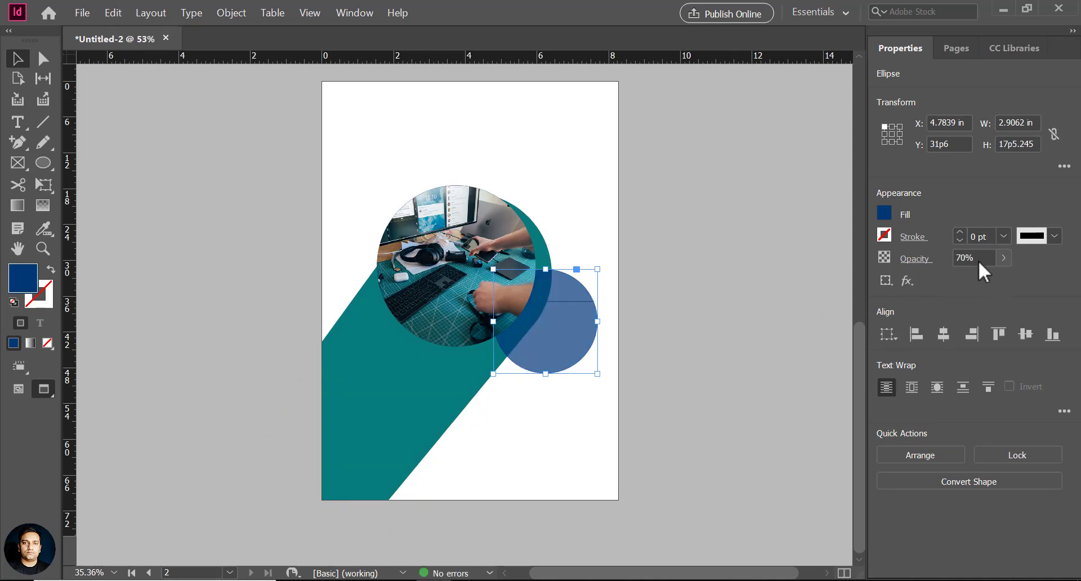
key("Return")
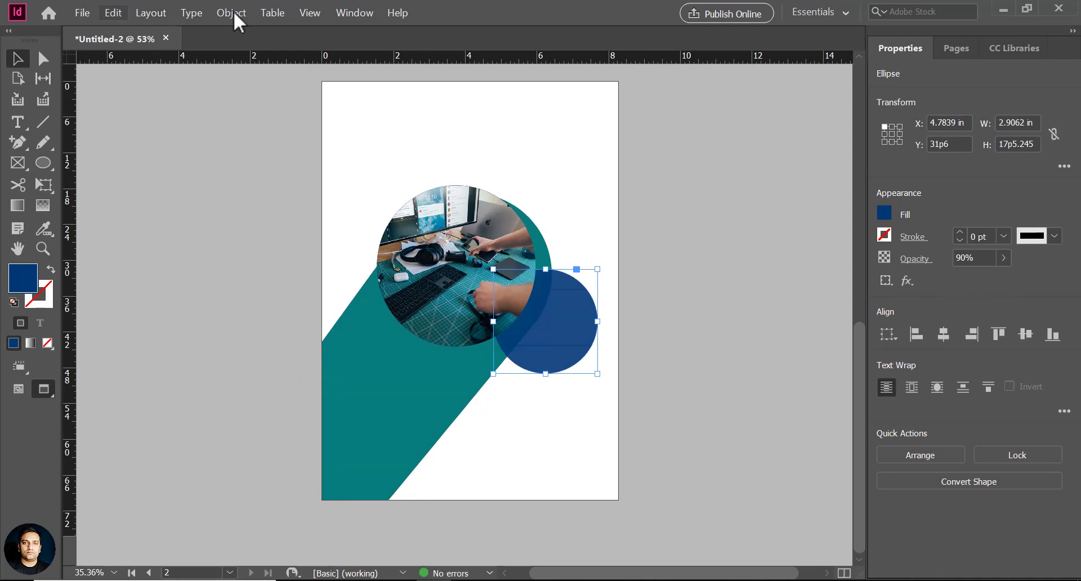
Bring the smaller dark blue circle in front of the photo circle.
left_click(231, 13)
mouse_move(242, 53)
left_click(459, 67)
left_click(623, 284)
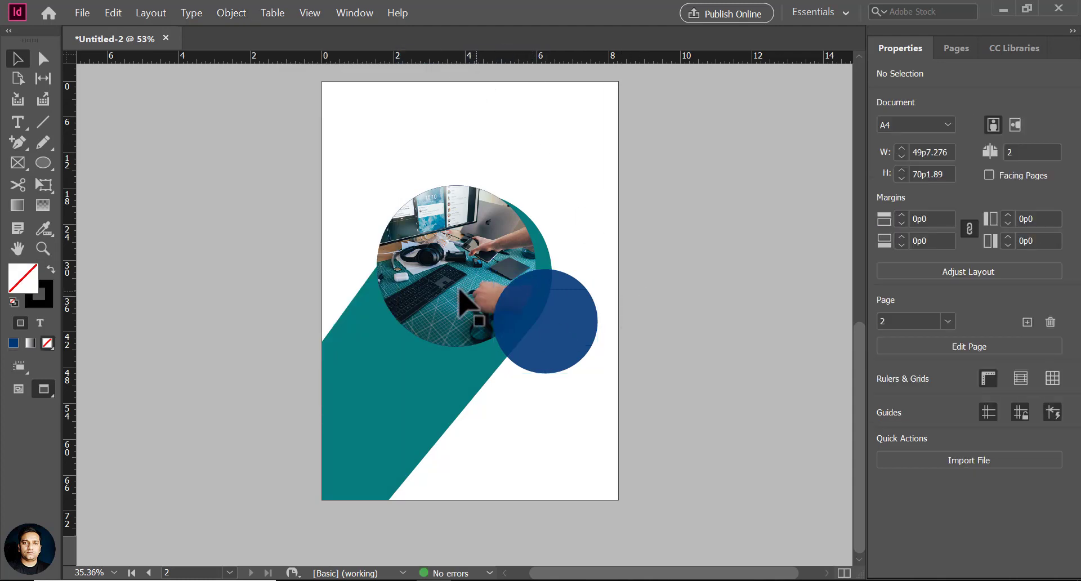
Enlarge the circular photo frame to about 5.3 in wide, extending it up and left.
left_click(461, 269)
left_click(661, 299)
left_click(441, 266)
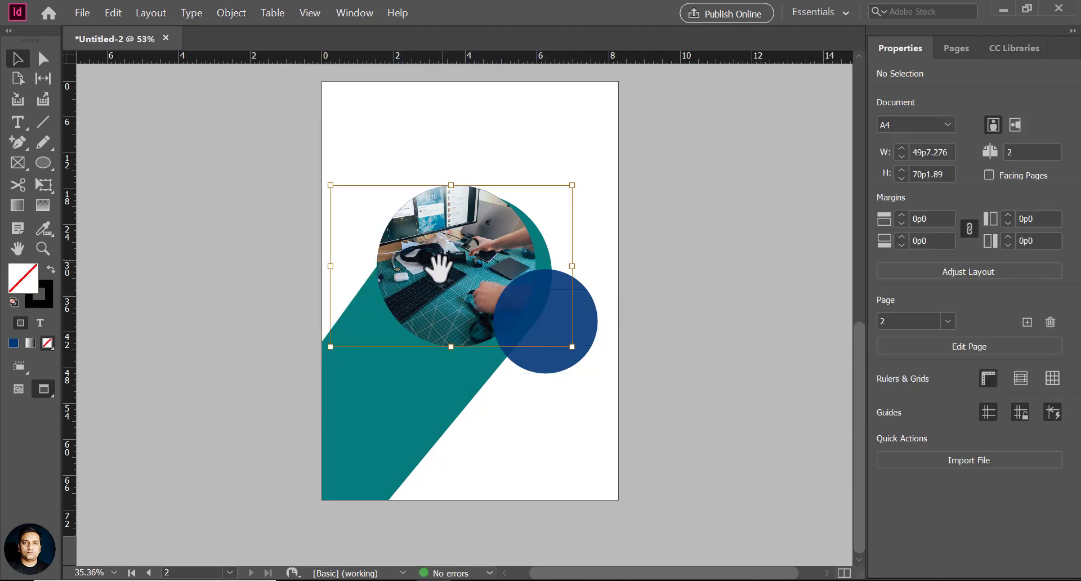
left_click(491, 305)
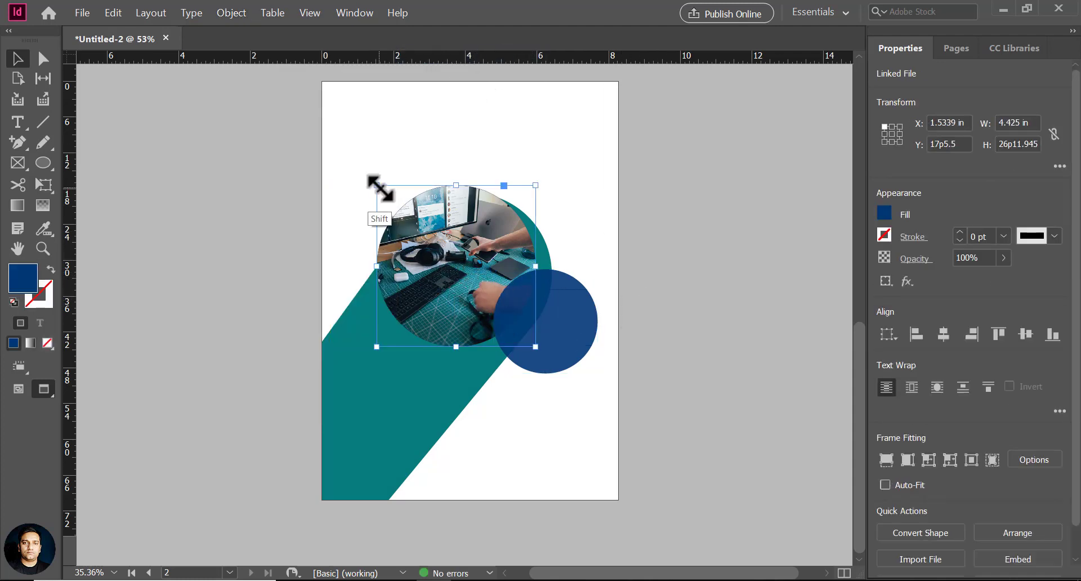
left_click_drag(377, 186, 360, 175)
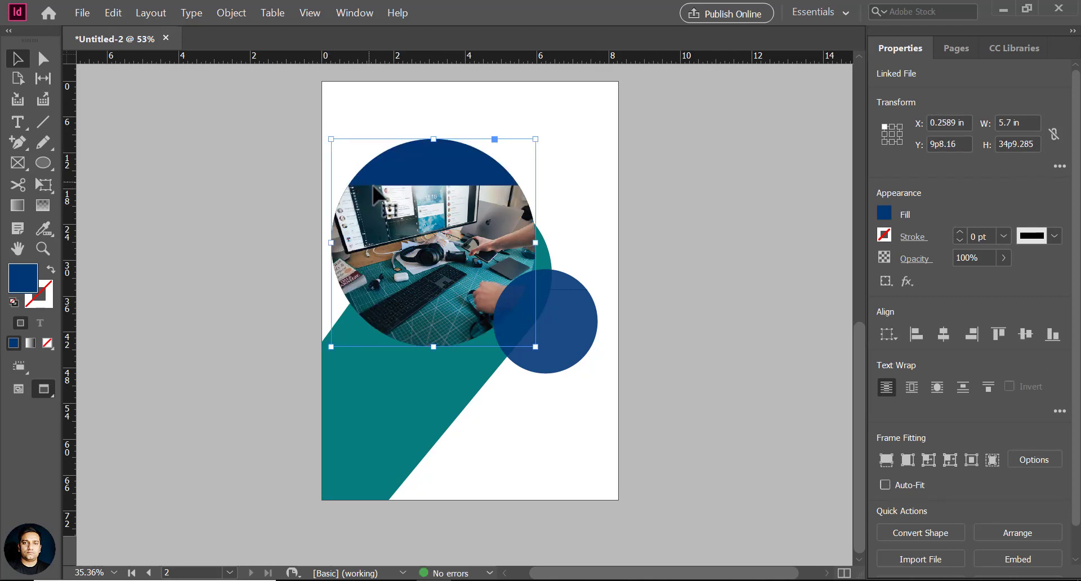
left_click_drag(332, 139, 345, 152)
Enlarge the photo inside the circular frame to more than 8 in wide so it fills the whole circle.
left_click(448, 242)
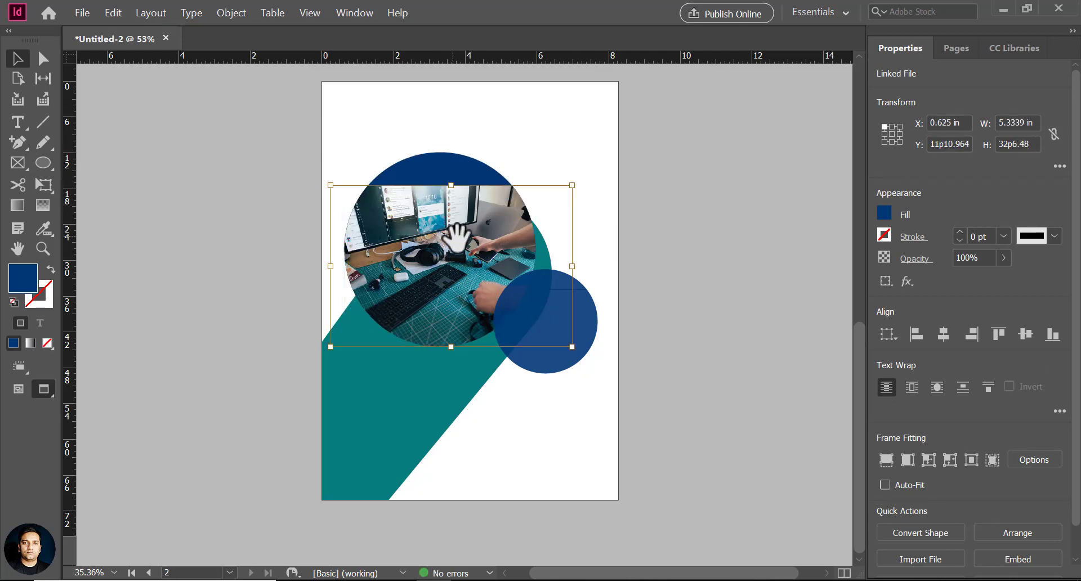
left_click_drag(573, 185, 598, 157)
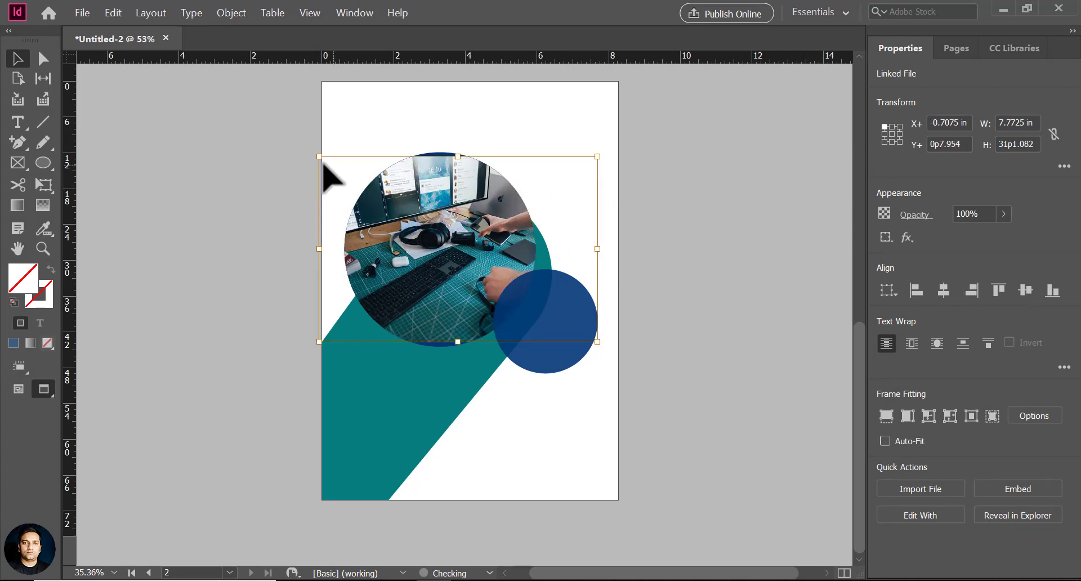
left_click_drag(322, 159, 316, 153)
right_click(600, 350)
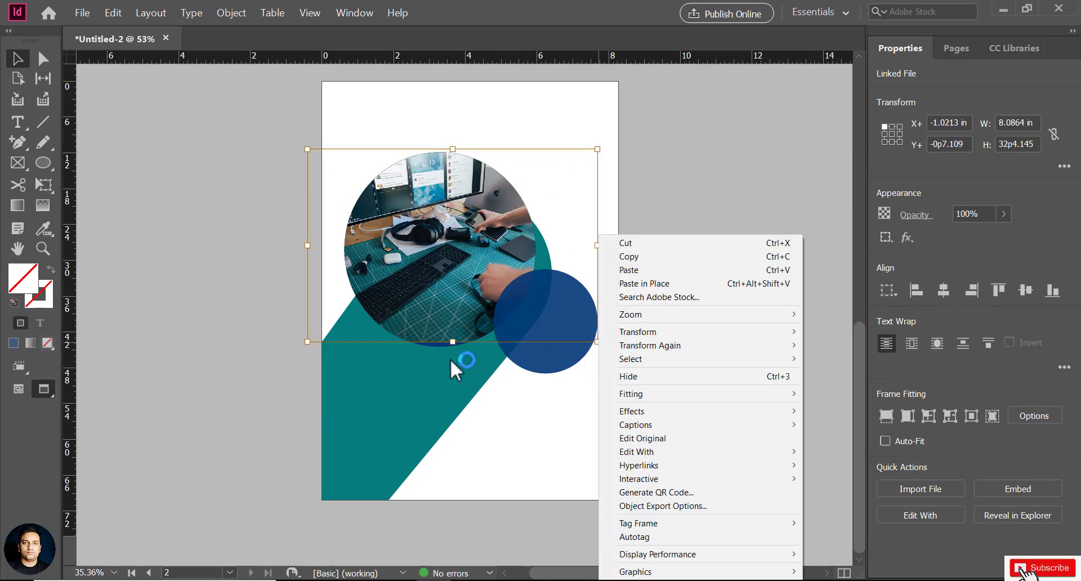
key("shift")
key("shift")
key("shift")
key("shift")
key("shift")
left_click(370, 178)
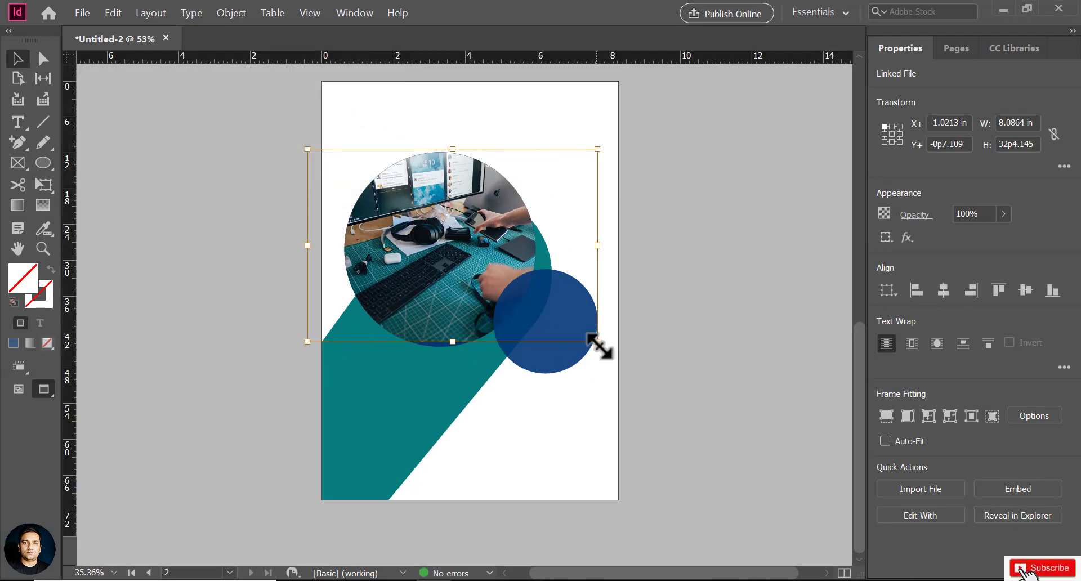
left_click_drag(597, 343, 612, 354)
left_click(657, 362)
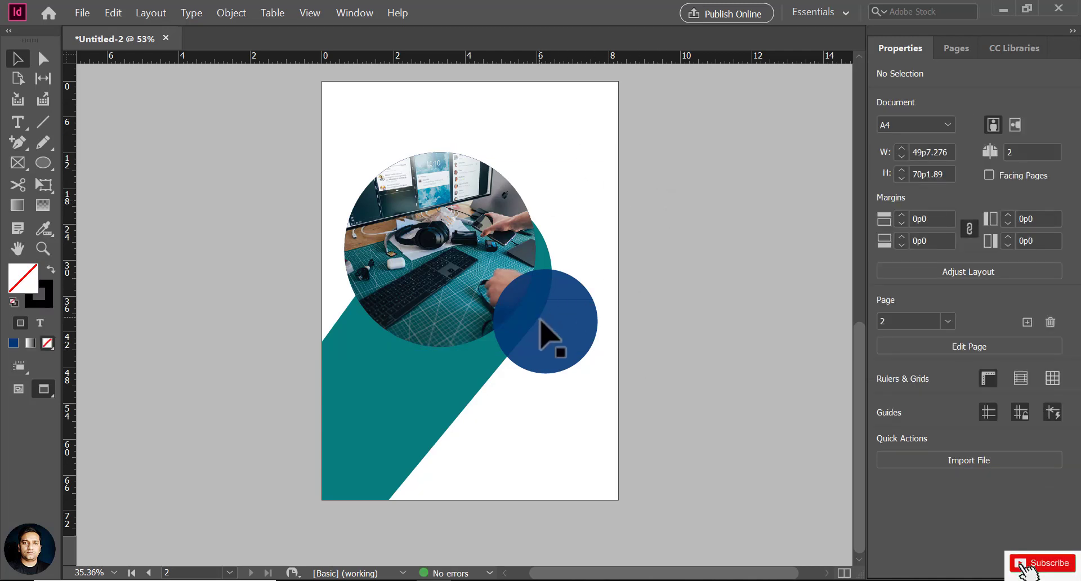
Move the smaller dark blue circle up slightly and enlarge it a little, with its opacity set to 95%.
left_click_drag(554, 333, 556, 322)
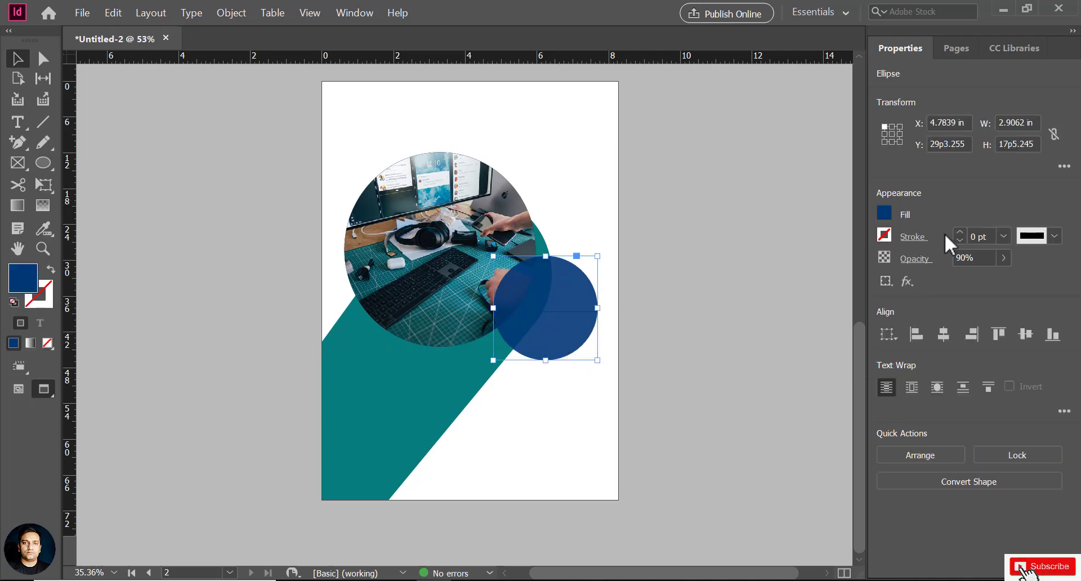
left_click(756, 296)
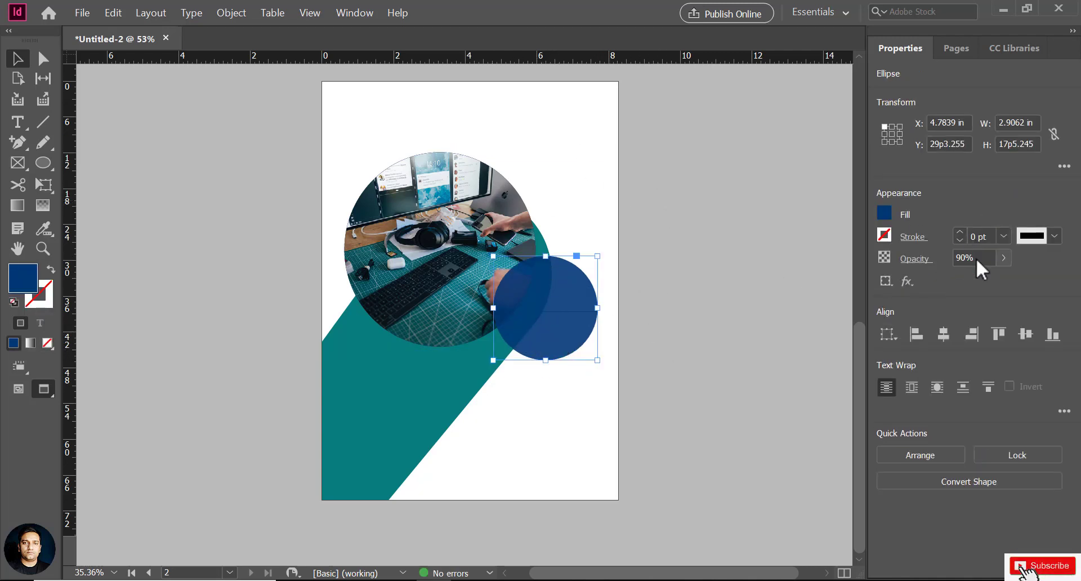
key("BackSpace")
type("5")
key("Return")
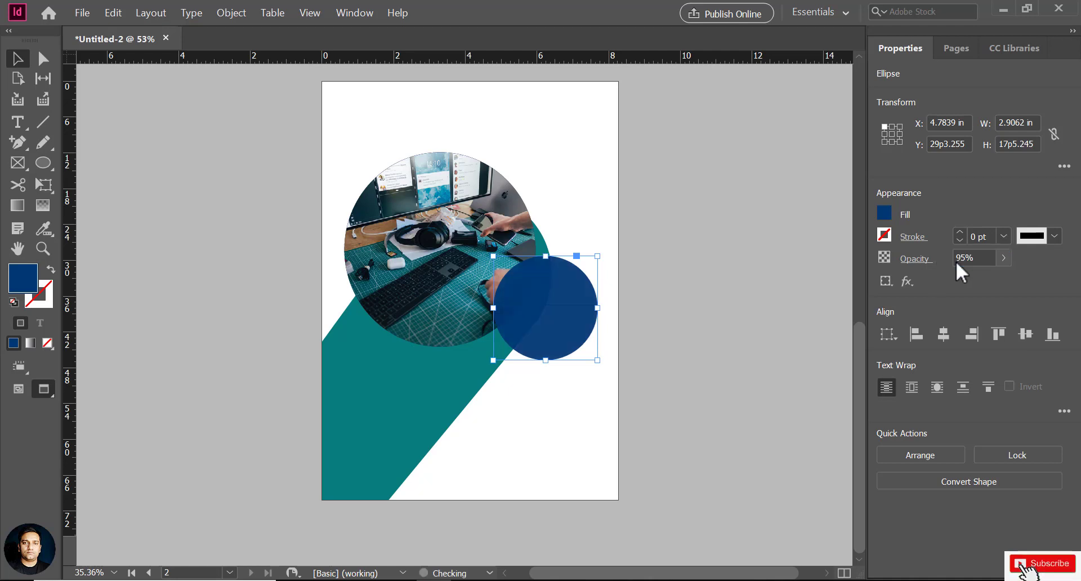
left_click_drag(495, 360, 486, 369)
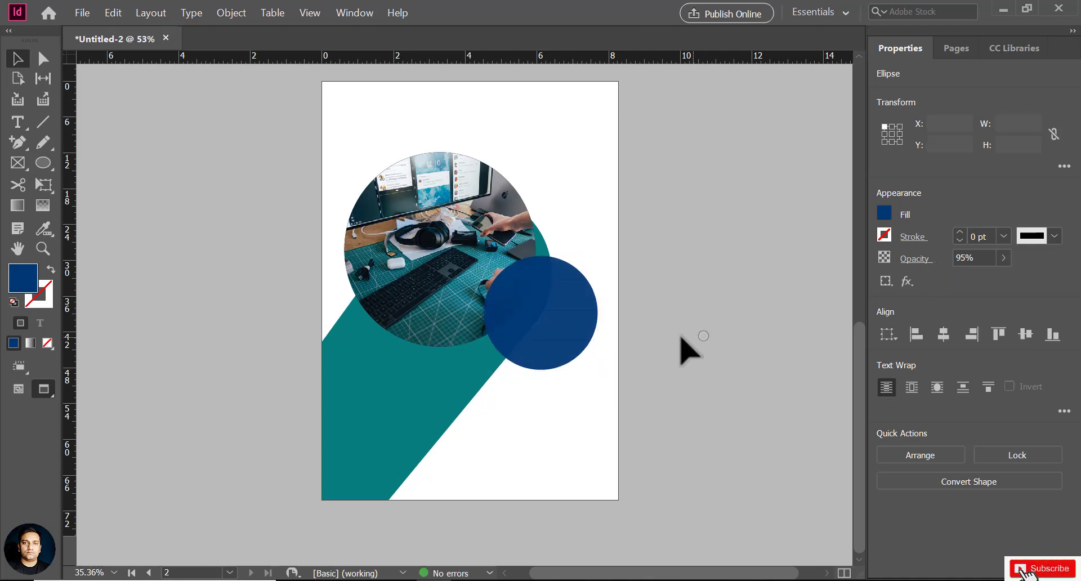
Add a text frame above the photo circle on page 2 reading "GET CONNECTED" on two lines.
left_click(683, 350)
key("t")
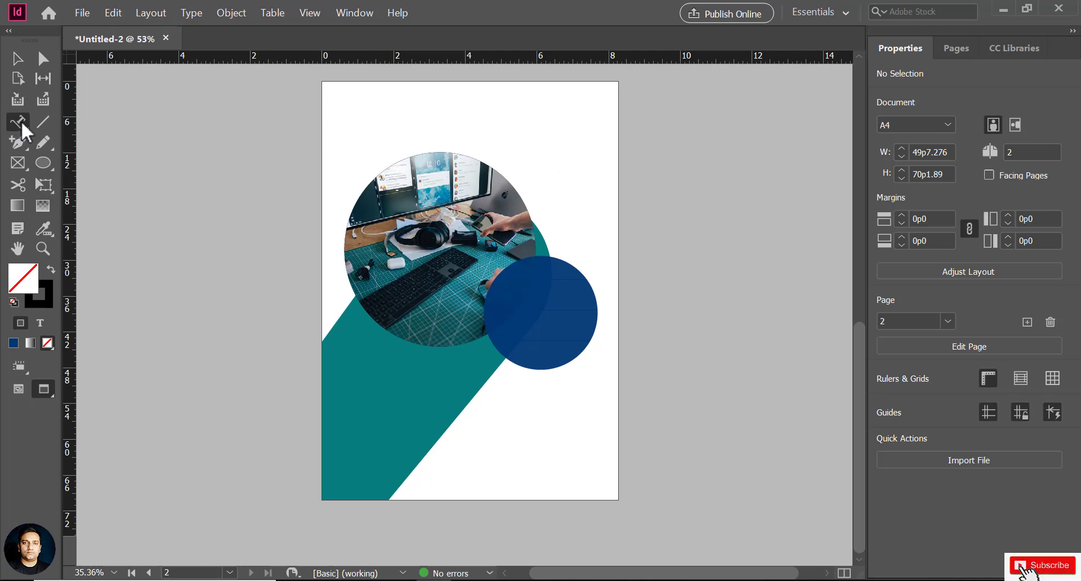
key("t")
left_click_drag(442, 102, 527, 141)
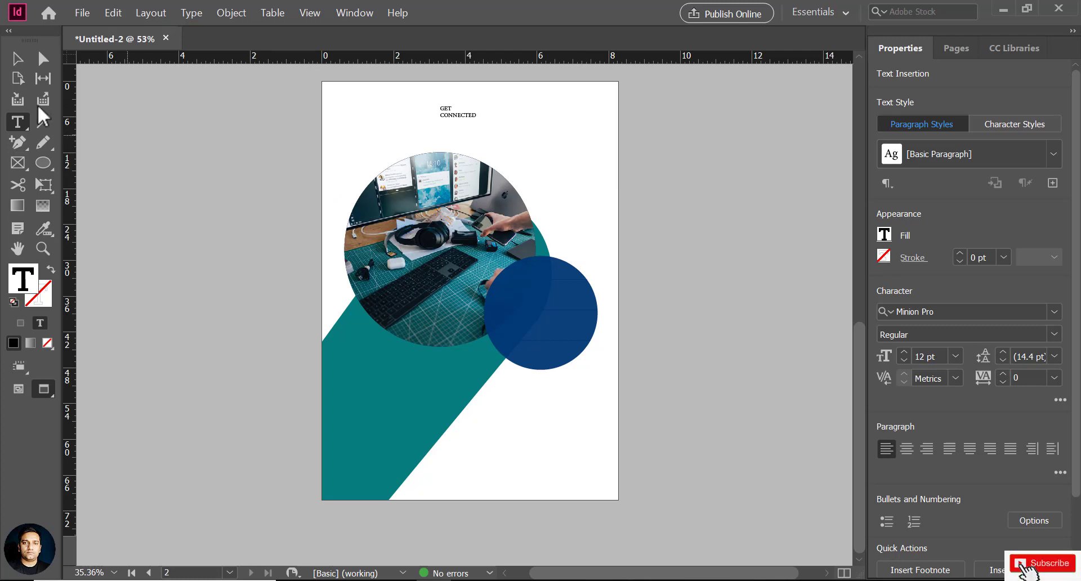
left_click(23, 61)
Set the size of the GET CONNECTED text to 30 pt.
double_click(469, 110)
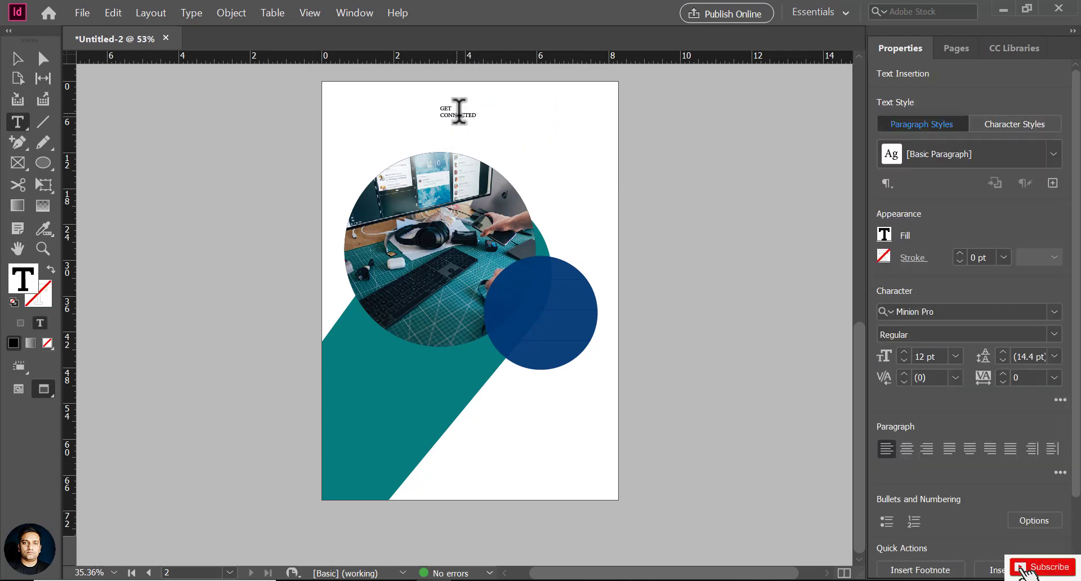
double_click(458, 116)
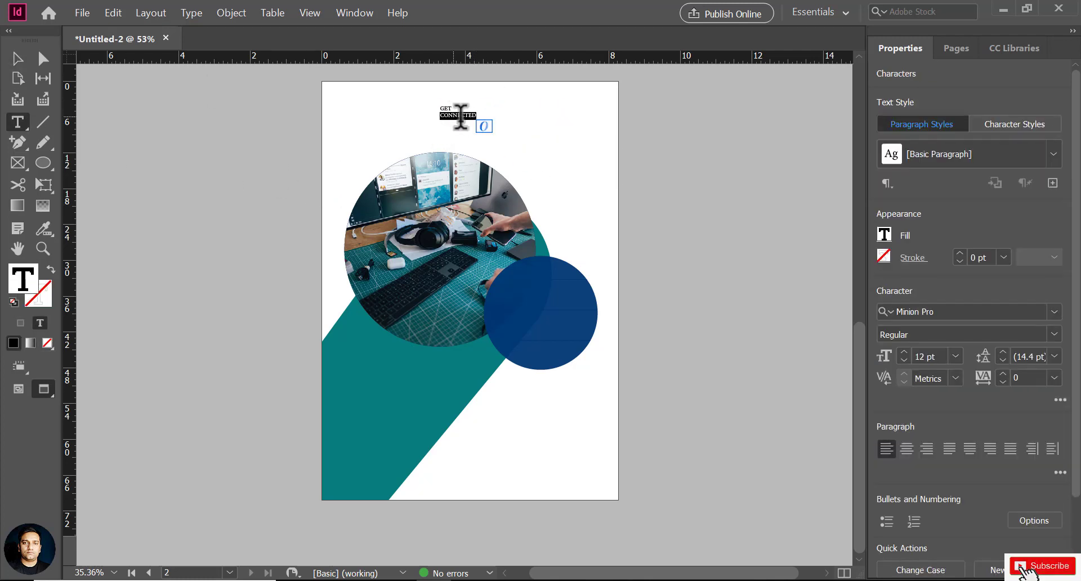
left_click(956, 355)
left_click(946, 270)
Set the GET CONNECTED text's font to Arial Bold.
left_click(1053, 312)
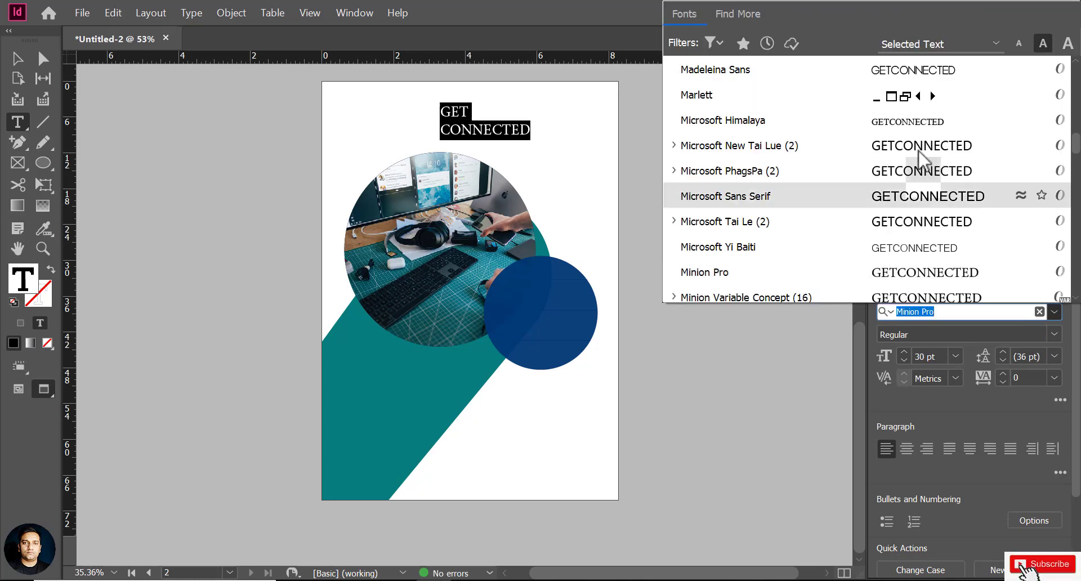
left_click(926, 146)
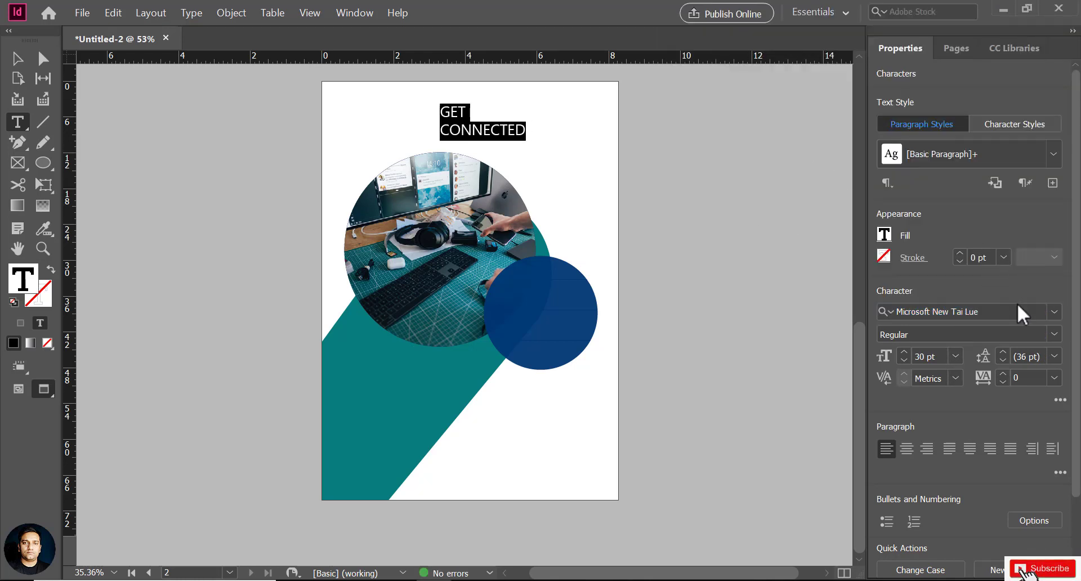
left_click(1018, 310)
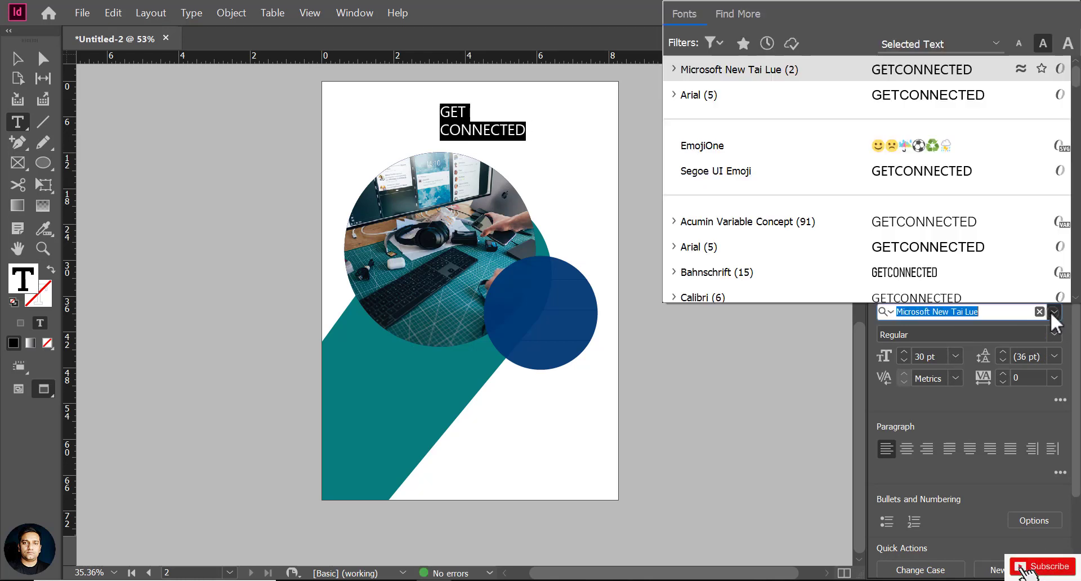
left_click(778, 102)
left_click(1056, 333)
left_click(907, 388)
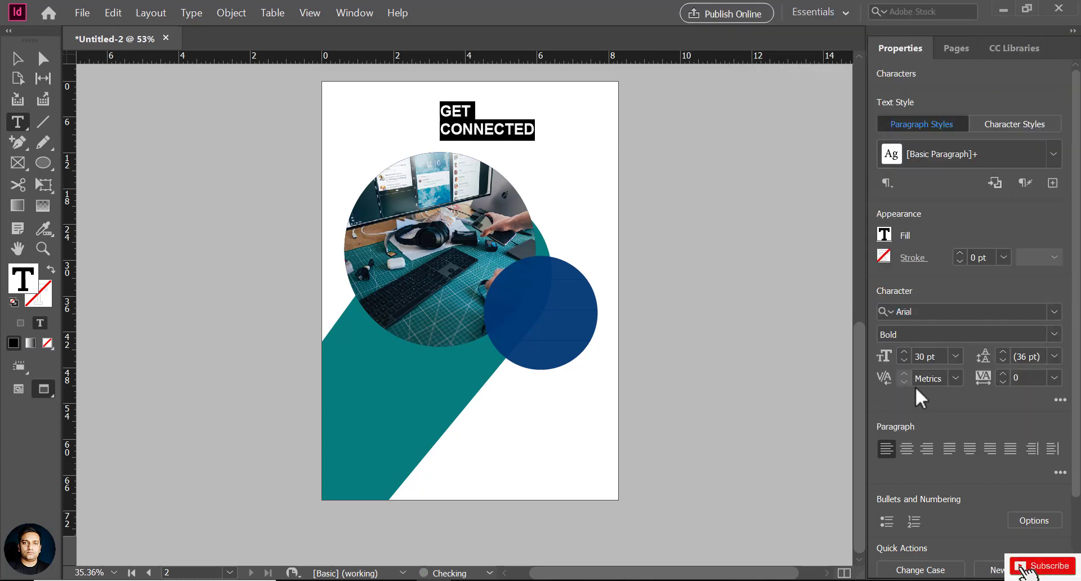
Move the GET CONNECTED text onto the dark blue circle and fill both lines with the Paper swatch.
key("Escape")
left_click_drag(485, 138, 563, 282)
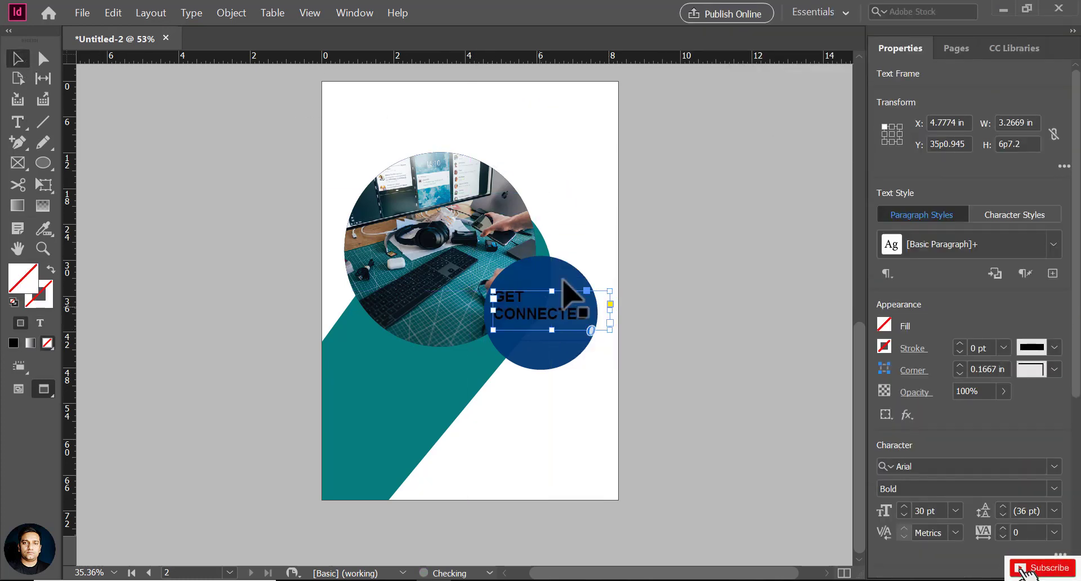
double_click(574, 324)
left_click_drag(588, 315, 512, 297)
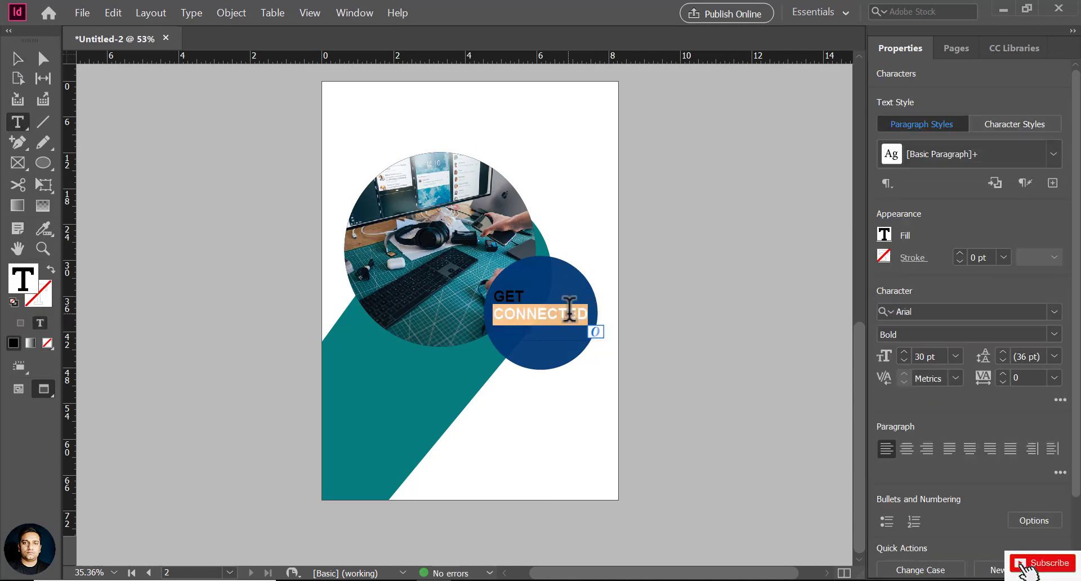
left_click(885, 235)
left_click(718, 382)
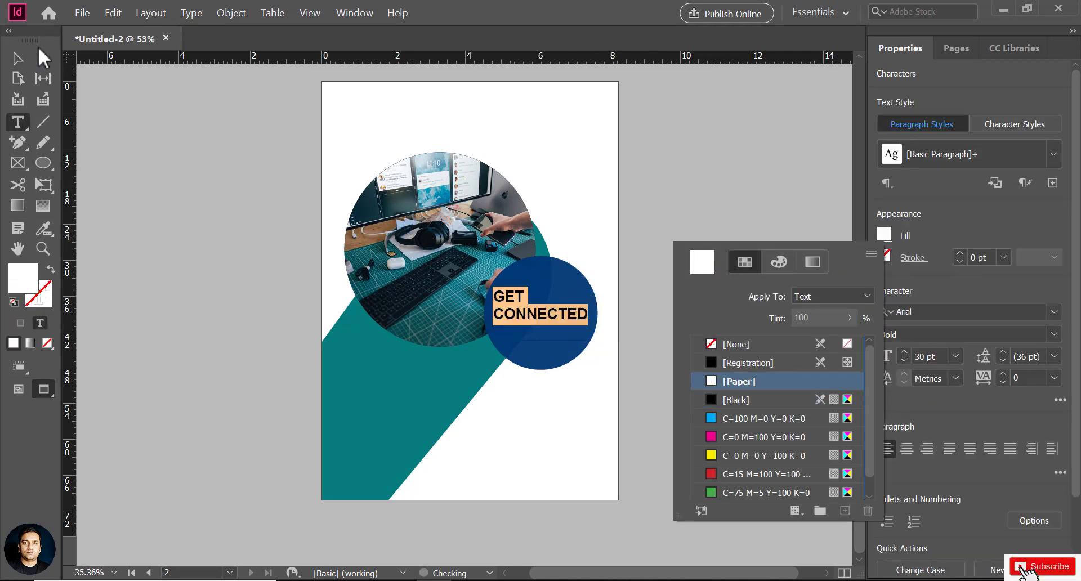
left_click(545, 180)
Shift the GET CONNECTED text frame slightly down and right inside the dark blue circle.
left_click(16, 58)
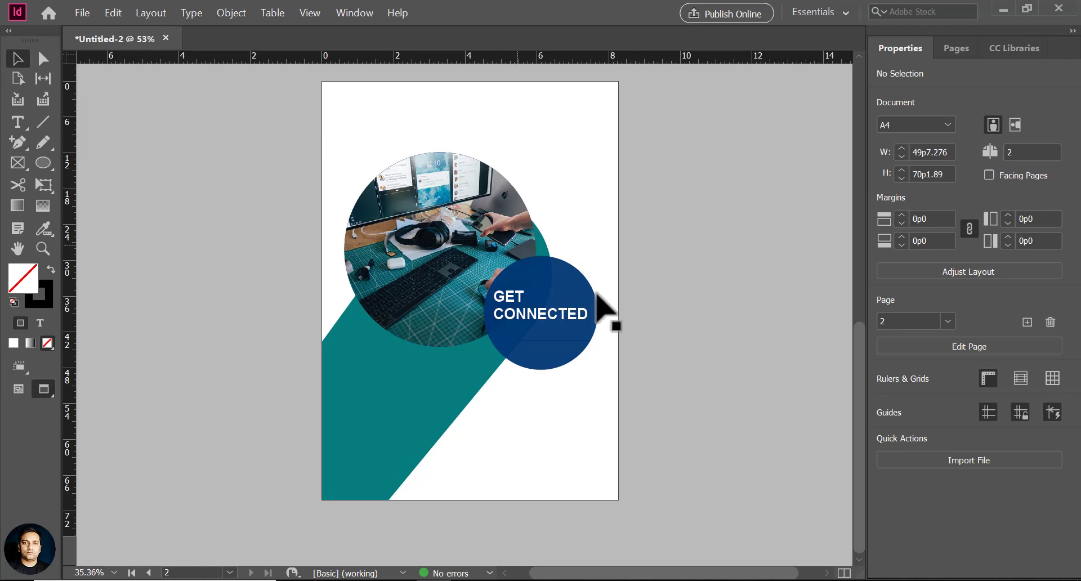
left_click_drag(535, 317, 535, 322)
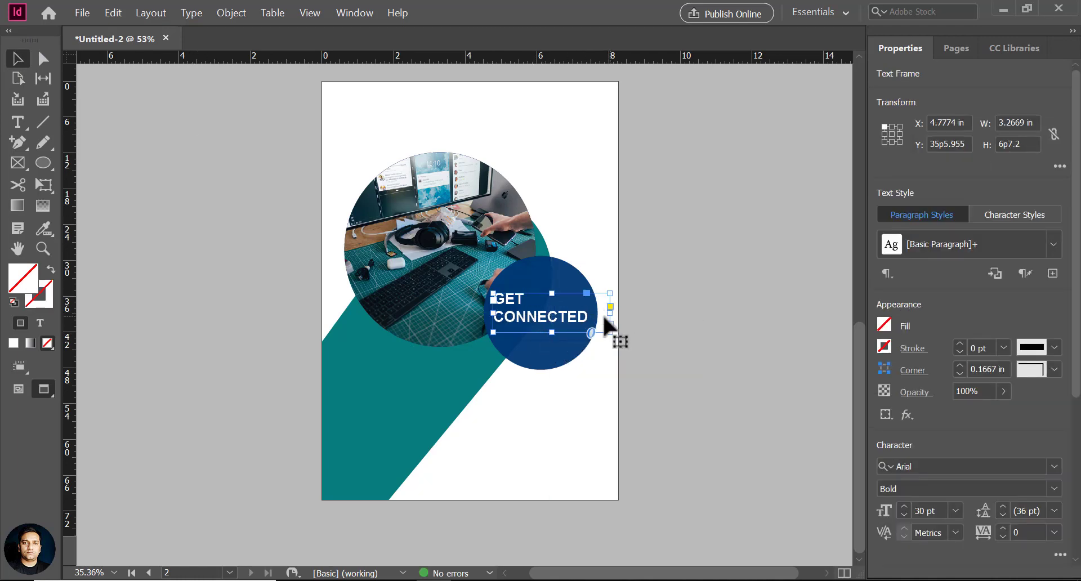
left_click(684, 345)
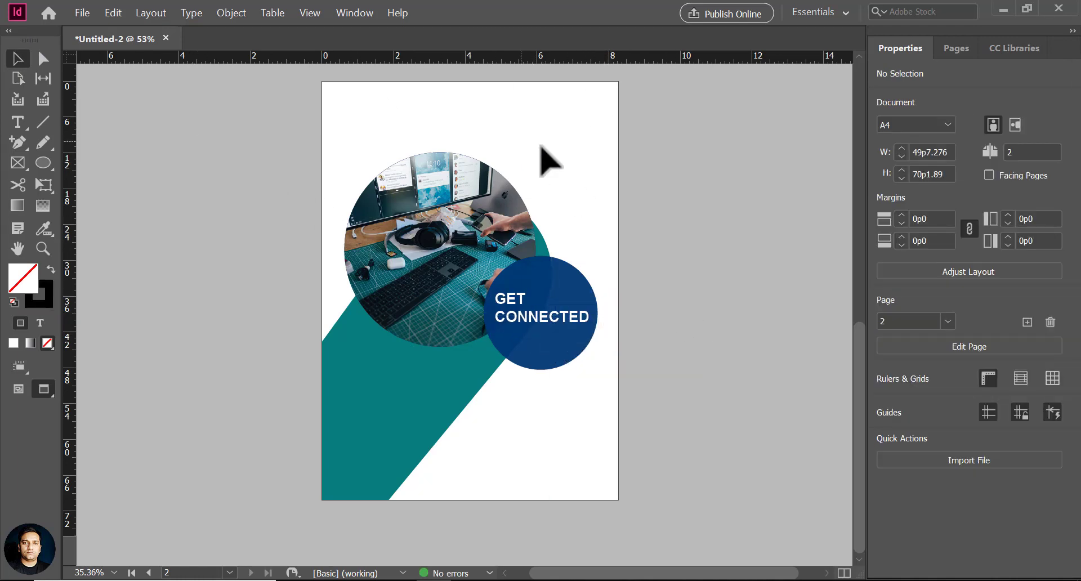
Draw a rectangle covering all of page 2 and fill it with a light grey mixed from black only.
left_click_drag(44, 168, 96, 178)
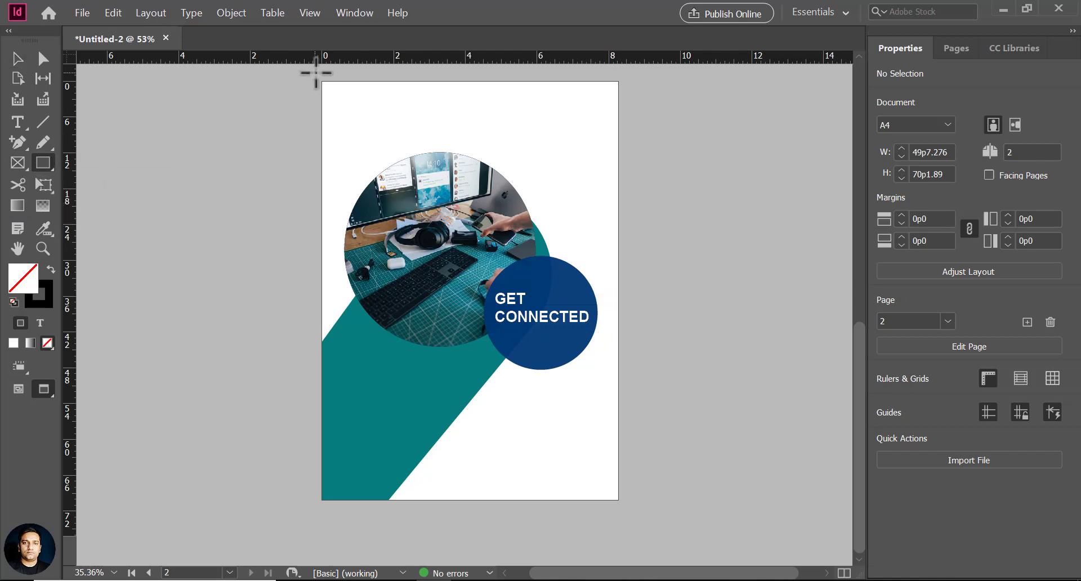
mouse_move(323, 81)
left_mouse_down()
mouse_move(592, 435)
mouse_move(618, 500)
left_mouse_up()
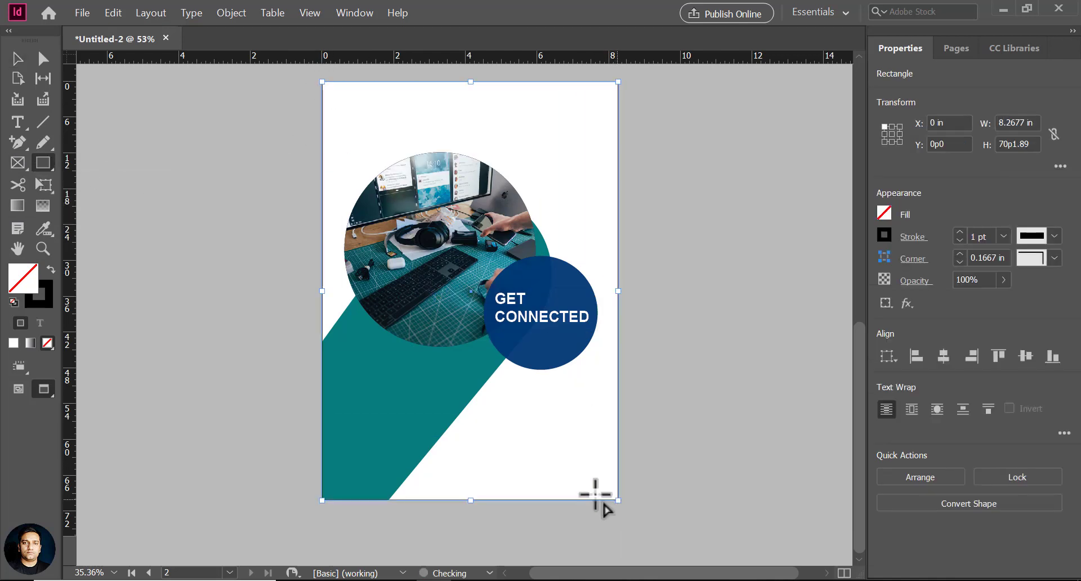
left_click(906, 219)
left_click(770, 248)
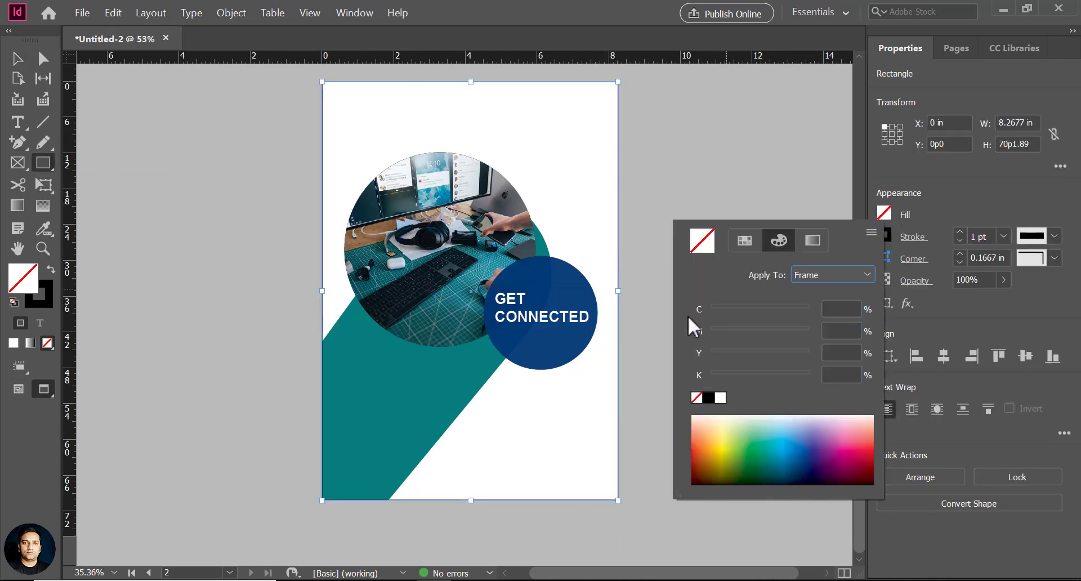
left_click(714, 419)
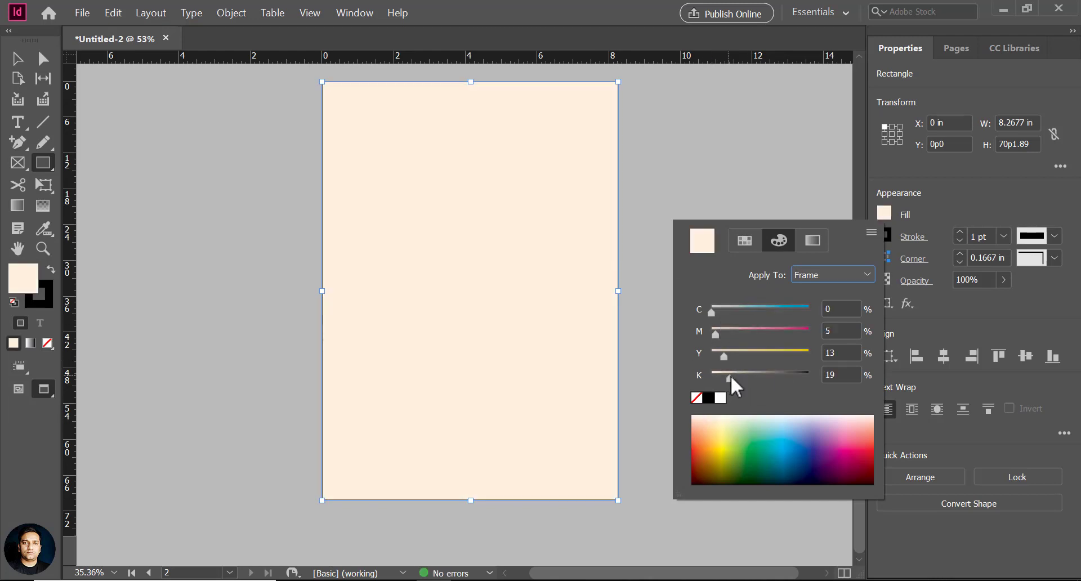
left_click_drag(731, 375, 712, 334)
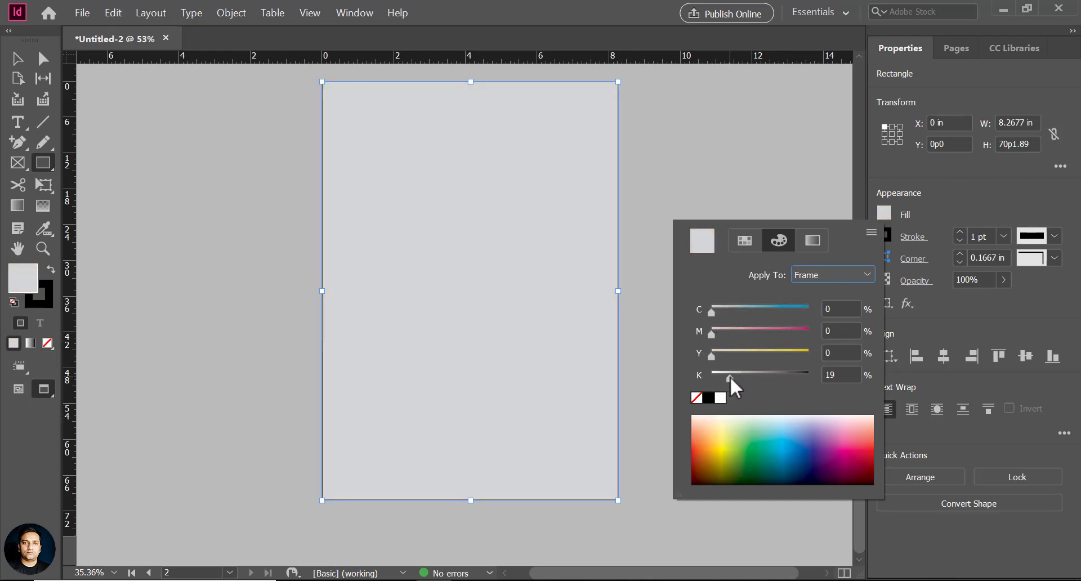
left_click_drag(730, 376, 720, 380)
Send the grey rectangle to the back, behind the photo, shapes and text.
left_click(230, 9)
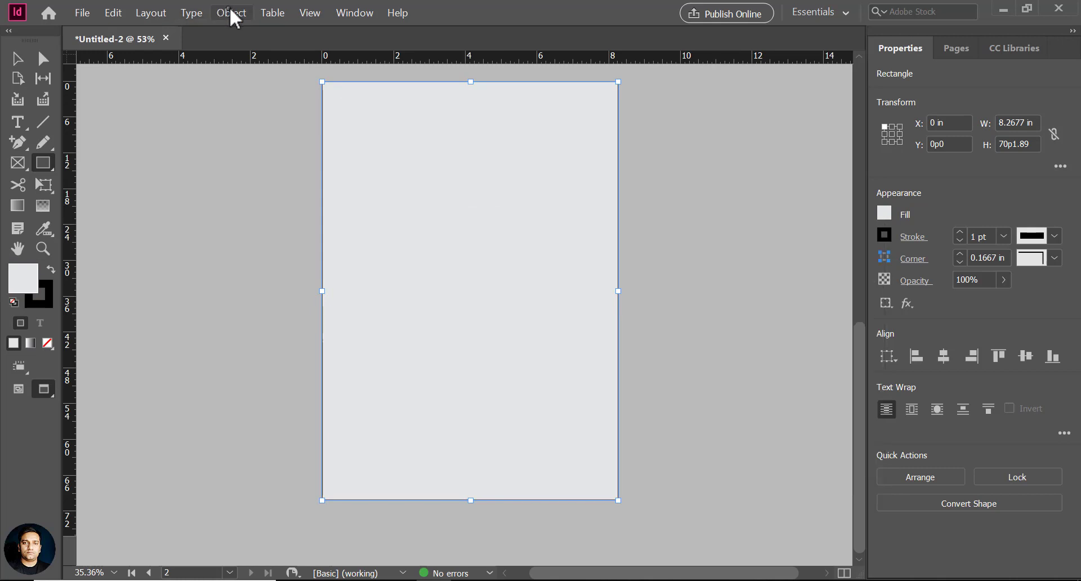
left_click(235, 12)
left_click(443, 96)
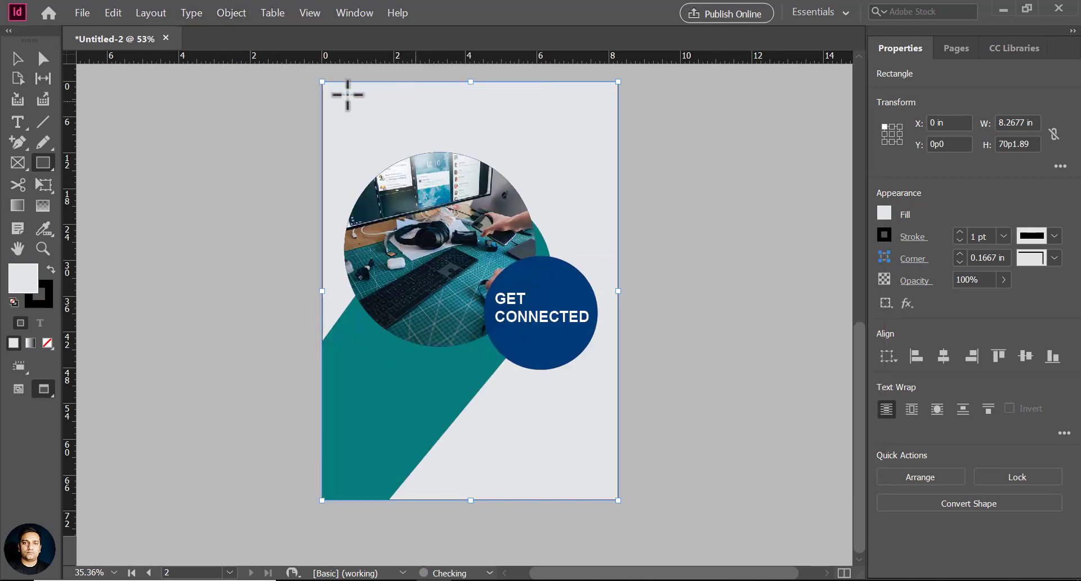
key("v")
left_click(242, 104)
Remove the stroke from the grey background rectangle.
left_click(416, 107)
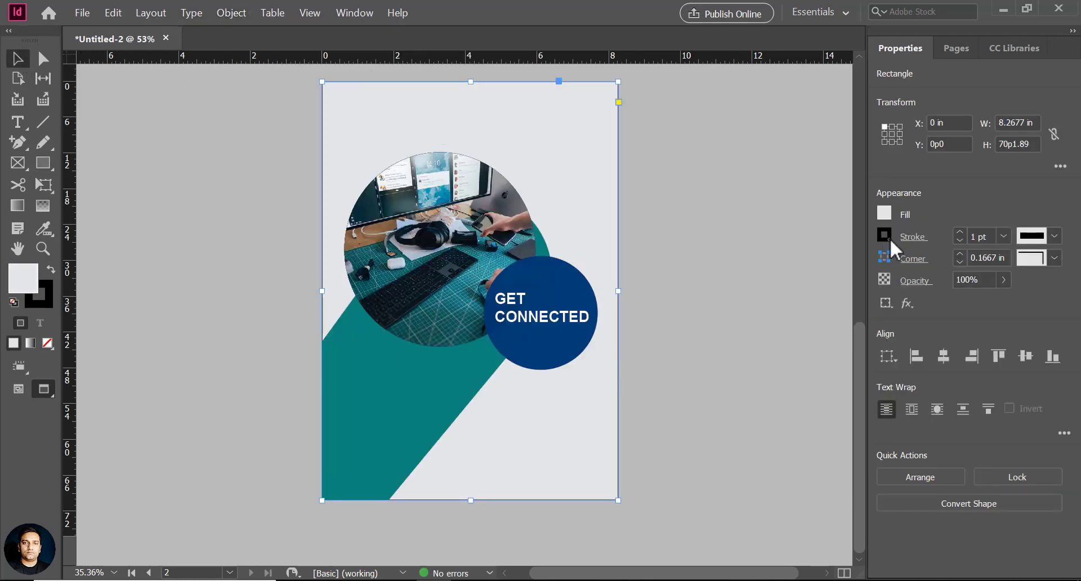
left_click(885, 236)
left_click(719, 340)
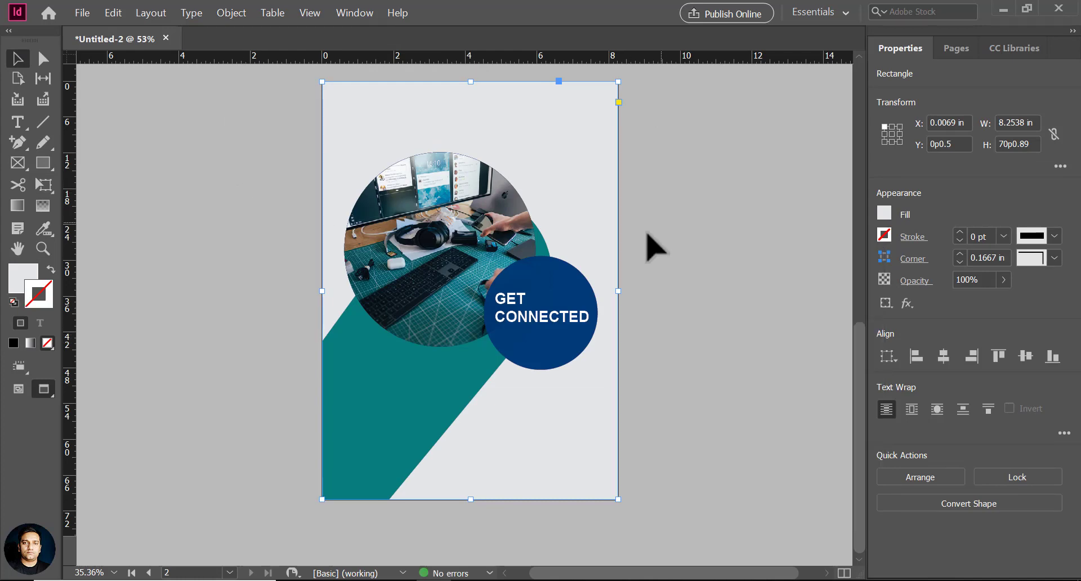
left_click(653, 246)
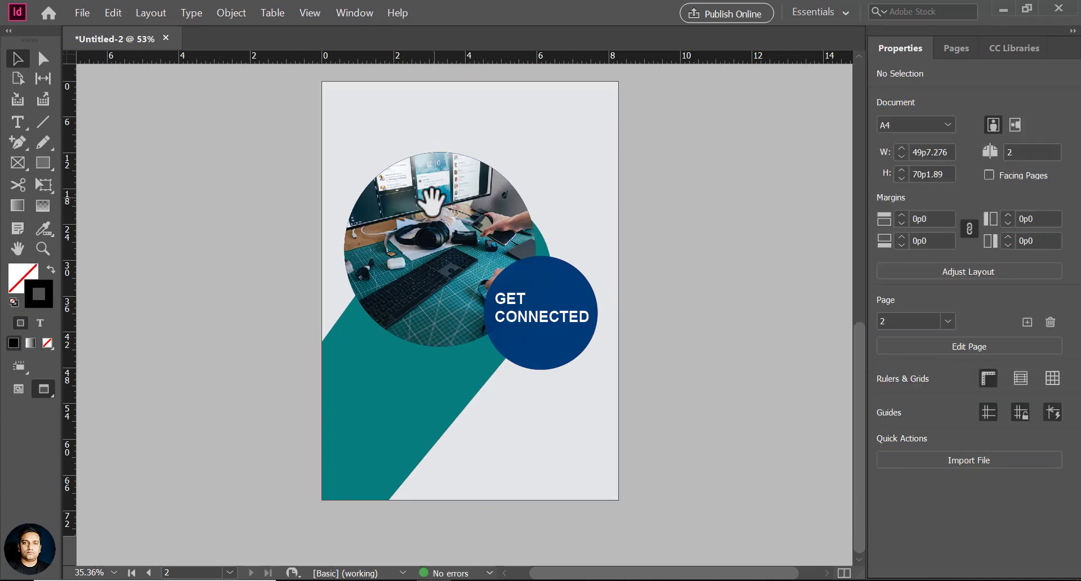
Copy the logo and company name text from page 1 into the lower right corner of page 2.
scroll(432, 201, "up", 5)
double_click(366, 211)
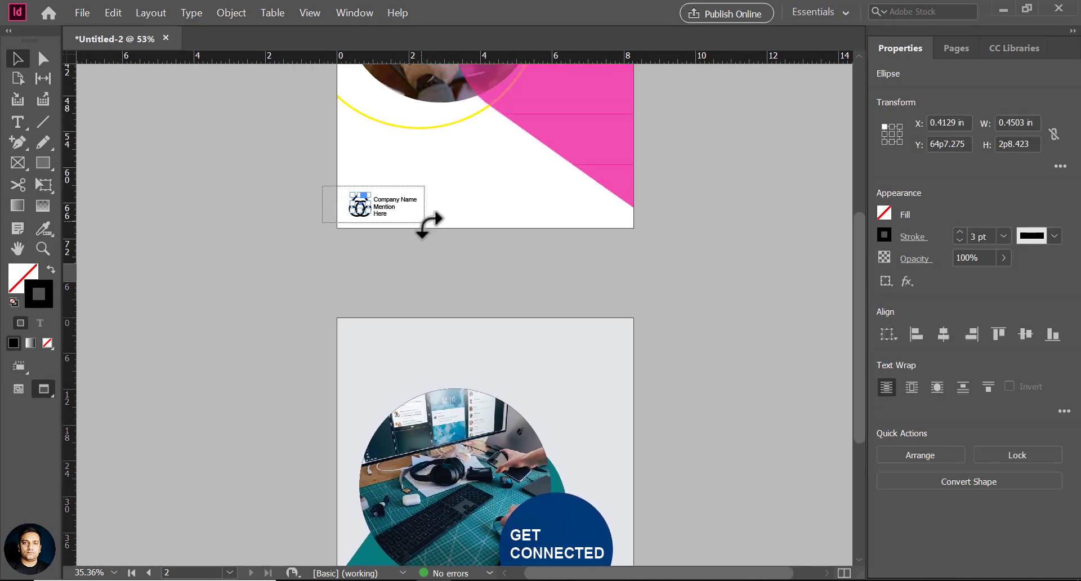
left_click_drag(430, 226, 439, 231)
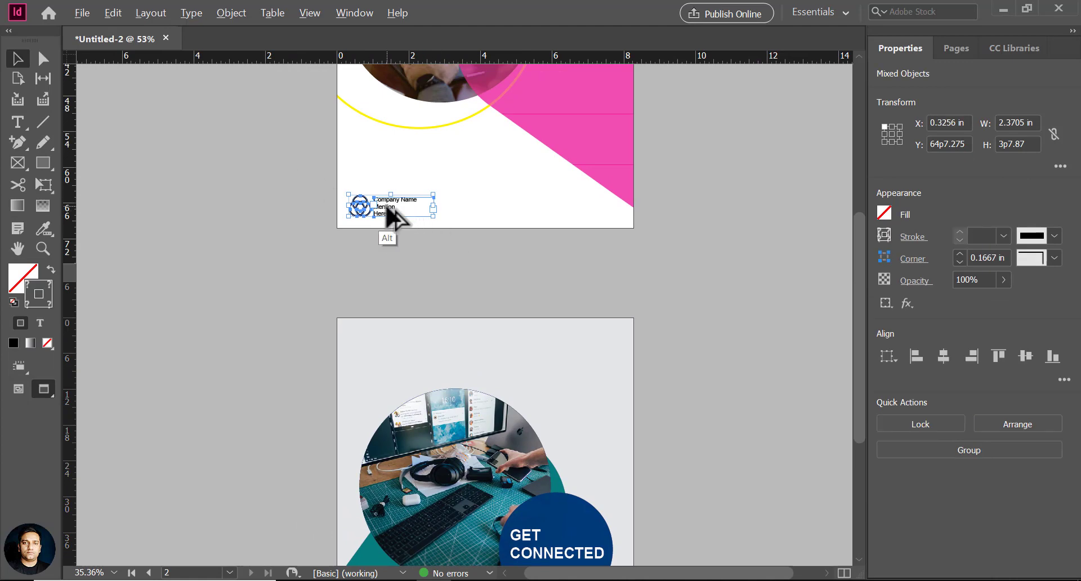
left_click_drag(387, 205, 519, 478)
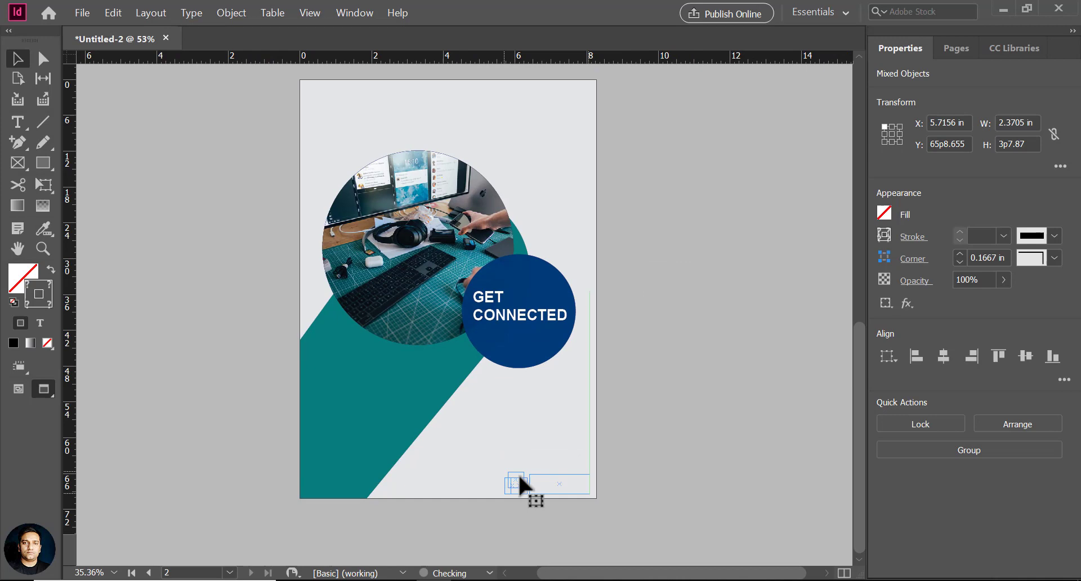
left_click(624, 386)
Narrow the copied company name text frame from its right side so it fits more closely around the text.
key("ctrl+equal")
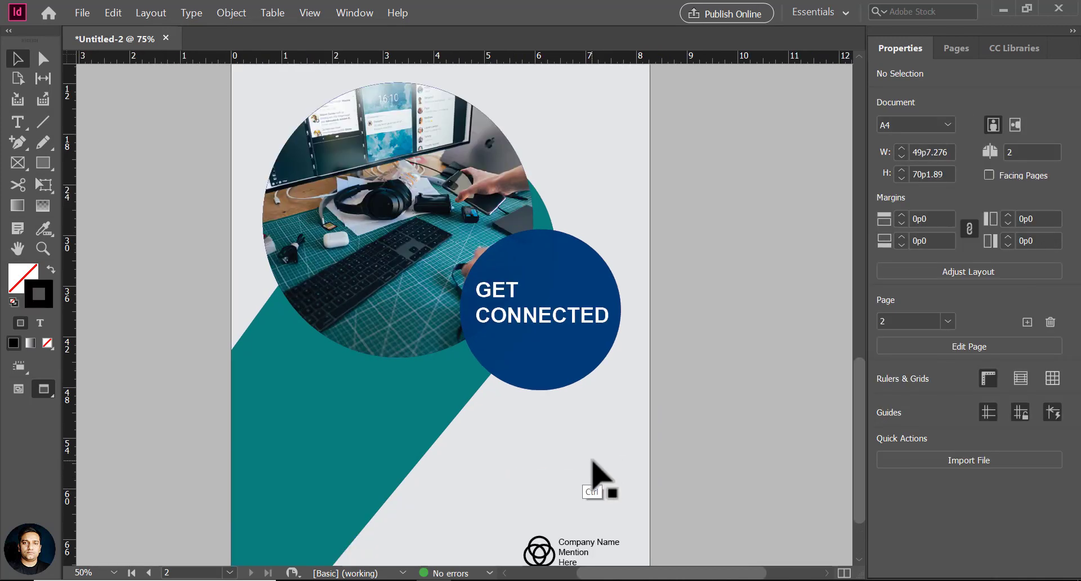
scroll(591, 459, "down", 3)
left_click(643, 467)
double_click(645, 468)
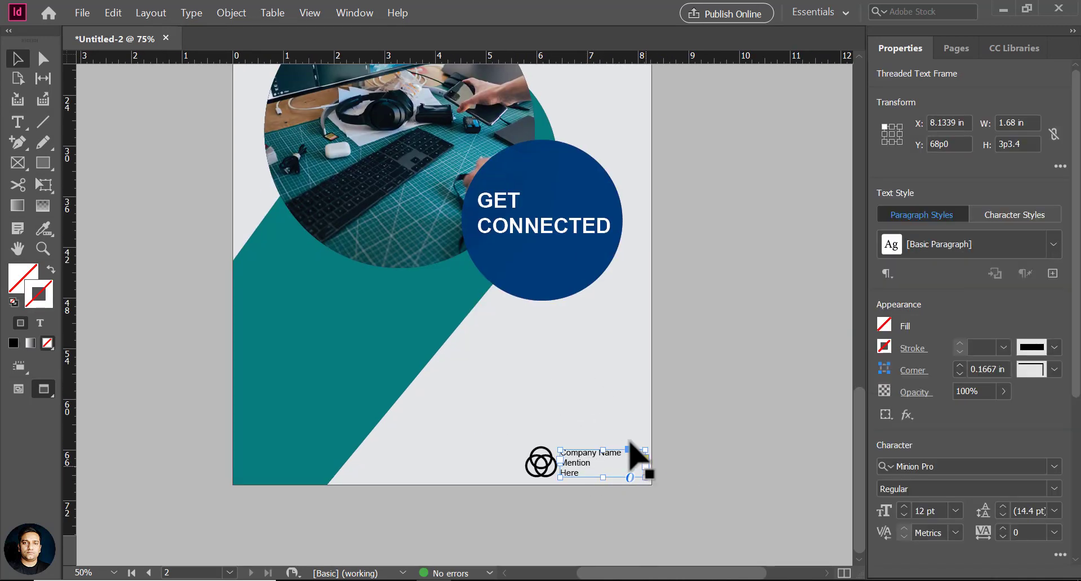
left_click(629, 442)
key("ctrl+equal")
key("ctrl+equal")
left_click_drag(622, 449, 577, 194)
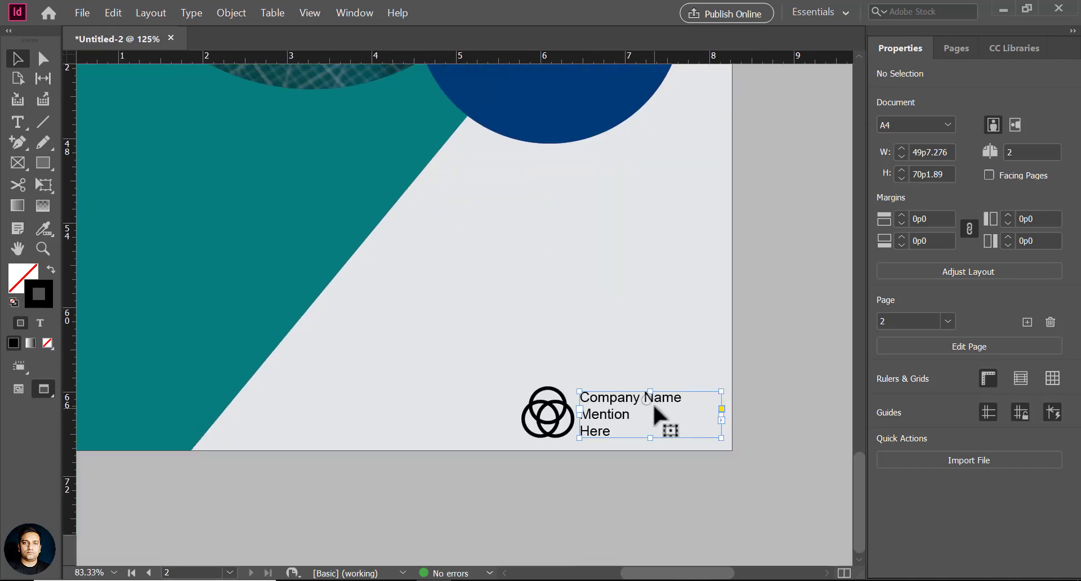
left_click(653, 405)
left_click_drag(719, 414, 688, 415)
Select the copied logo and company text without the background and nudge them to about X 6.035 in, Y 65p1.9.
left_click_drag(700, 483, 509, 374)
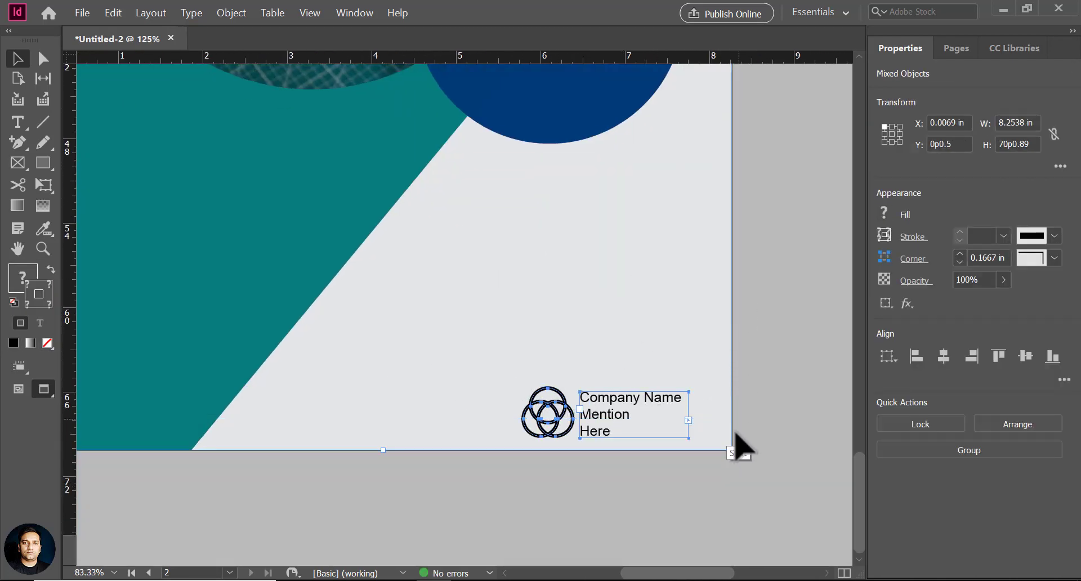
left_click(734, 444, "shift")
key("shift+Down")
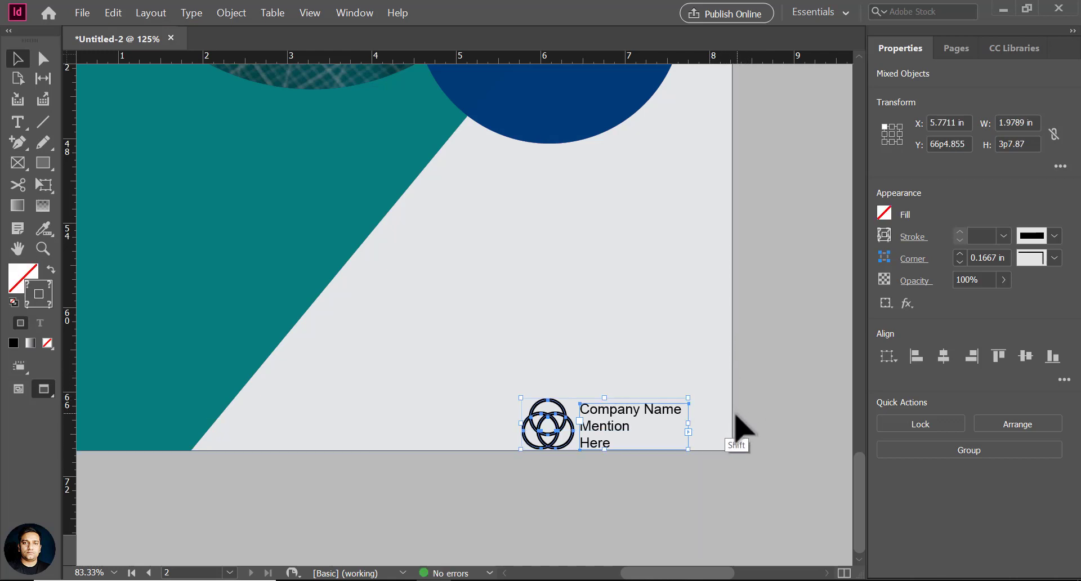
key("Up")
key("shift+Up")
key("Right")
key("Right")
key("shift+Right")
key("Down")
key("Up")
key("Up")
key("Up")
key("Up")
key("Up")
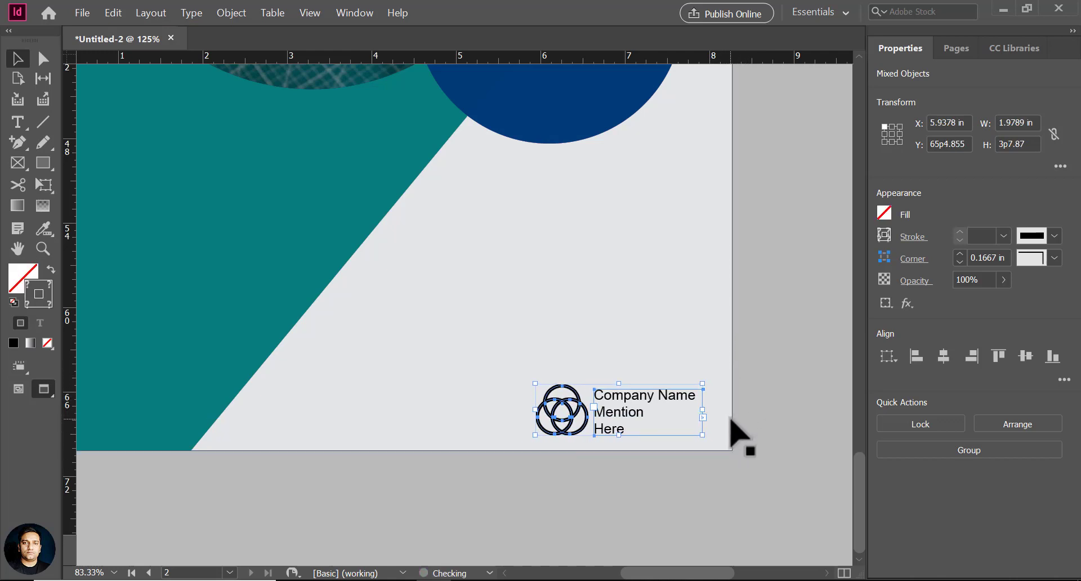
key("Right")
key("Right")
key("Right")
key("Right")
key("Right")
key("Right")
key("Right")
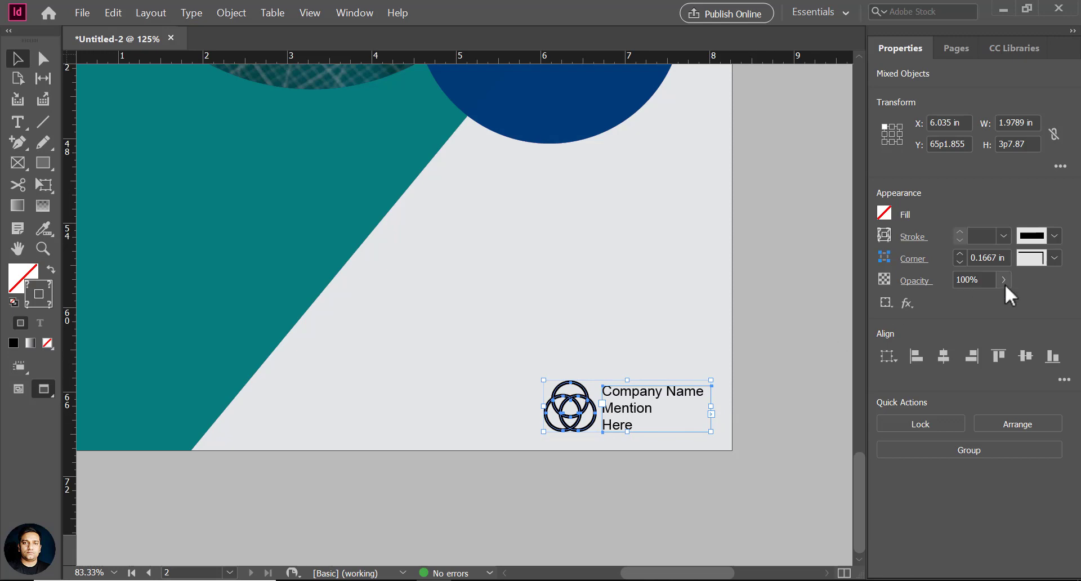
Lower the opacity of the copied logo and company text on page 2.
left_click(1005, 284)
left_click(989, 305)
left_click(764, 422)
key("ctrl+minus")
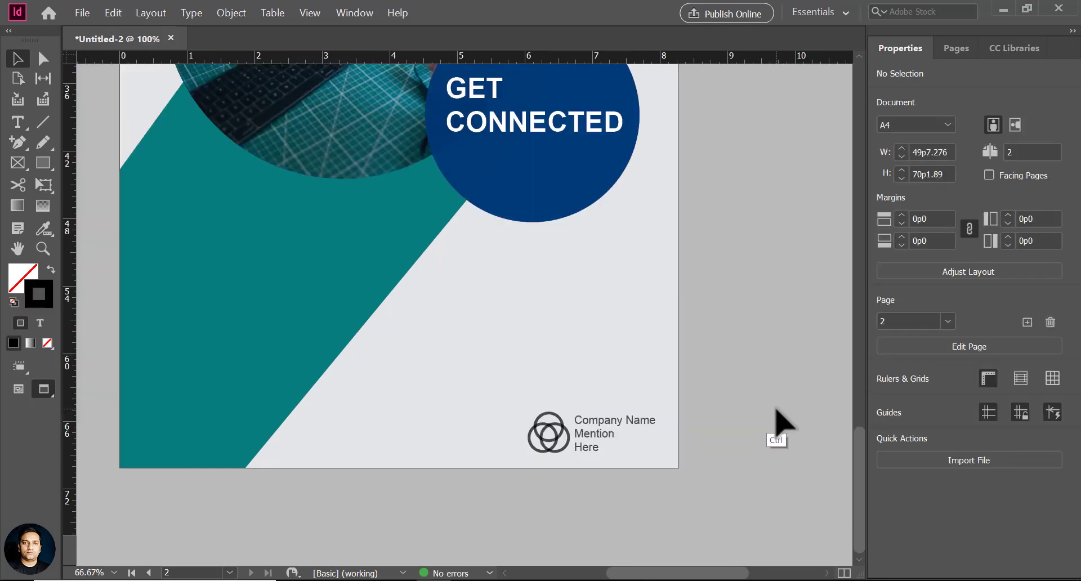
Set the opacity of the logo and company name text in page 1's lower left corner to 80%.
key("ctrl+minus")
key("ctrl+minus")
key("ctrl+minus")
key("ctrl+equal")
key("ctrl+equal")
left_click_drag(443, 130, 538, 548)
left_click_drag(329, 259, 476, 297)
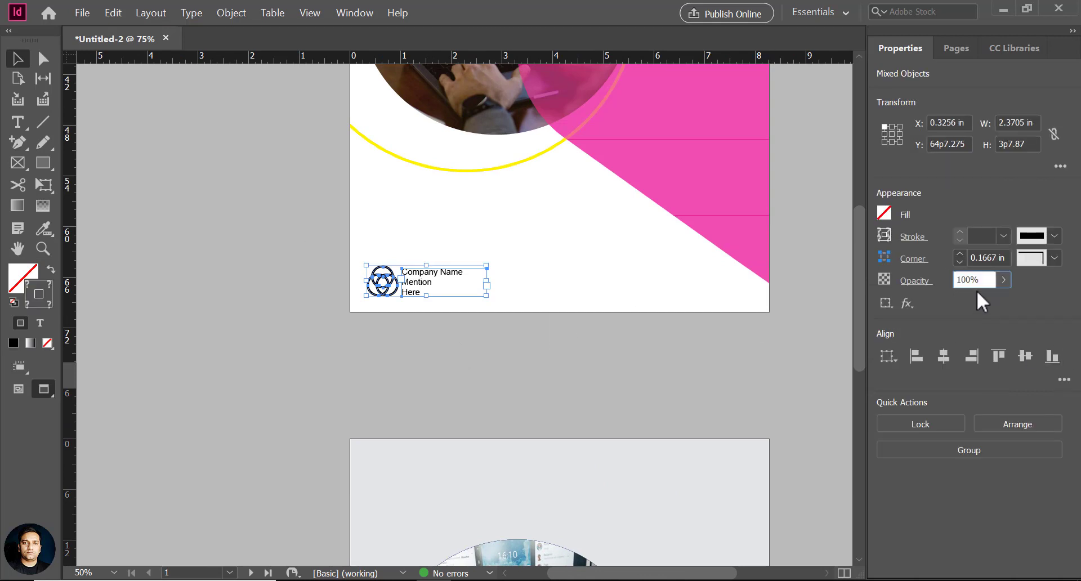
type("800")
key("Return")
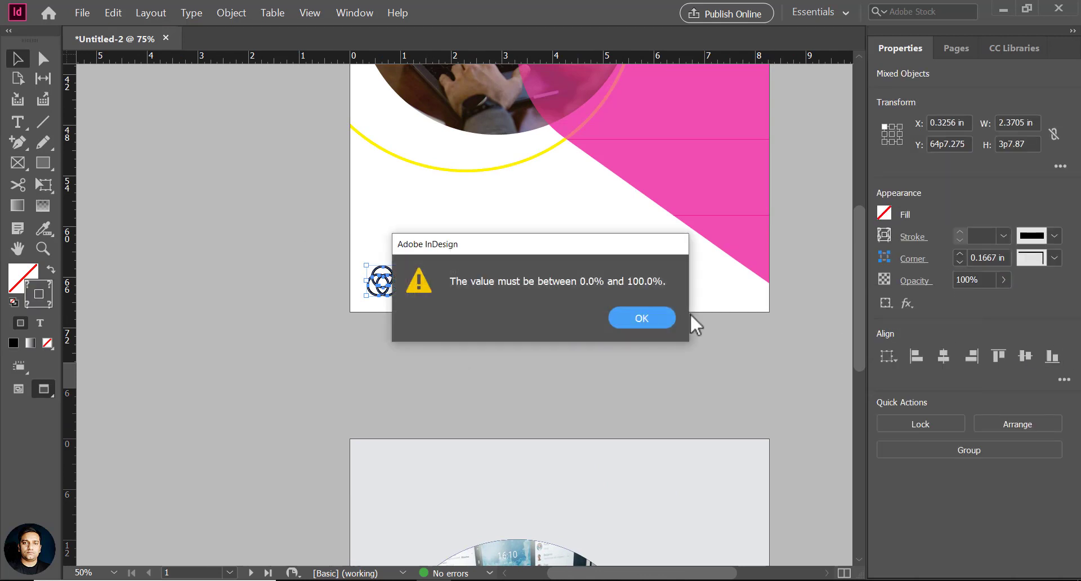
left_click(648, 318)
type("0")
left_click(633, 379)
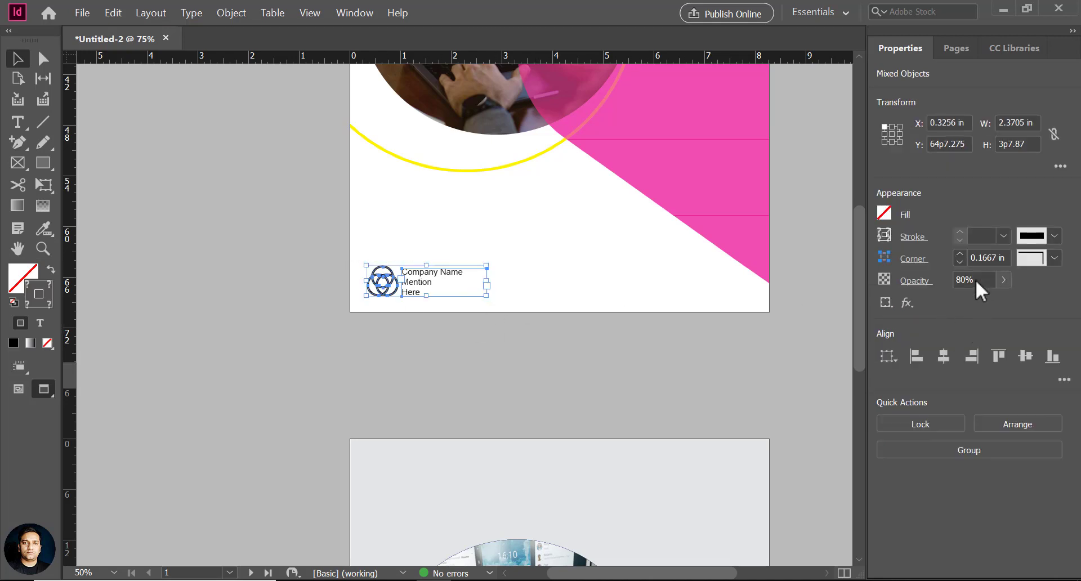
left_click(610, 382)
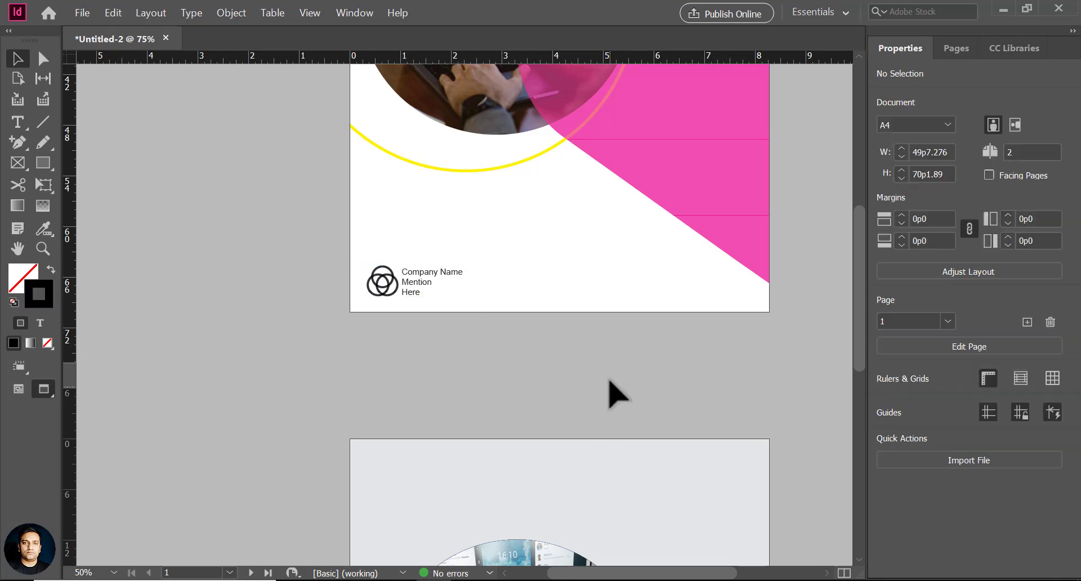
Copy the yellow circle outline from page 1 onto page 2 over the circular photo, at about X -1.716 in, Y 6p4.11.
key("ctrl+minus")
key("ctrl+minus")
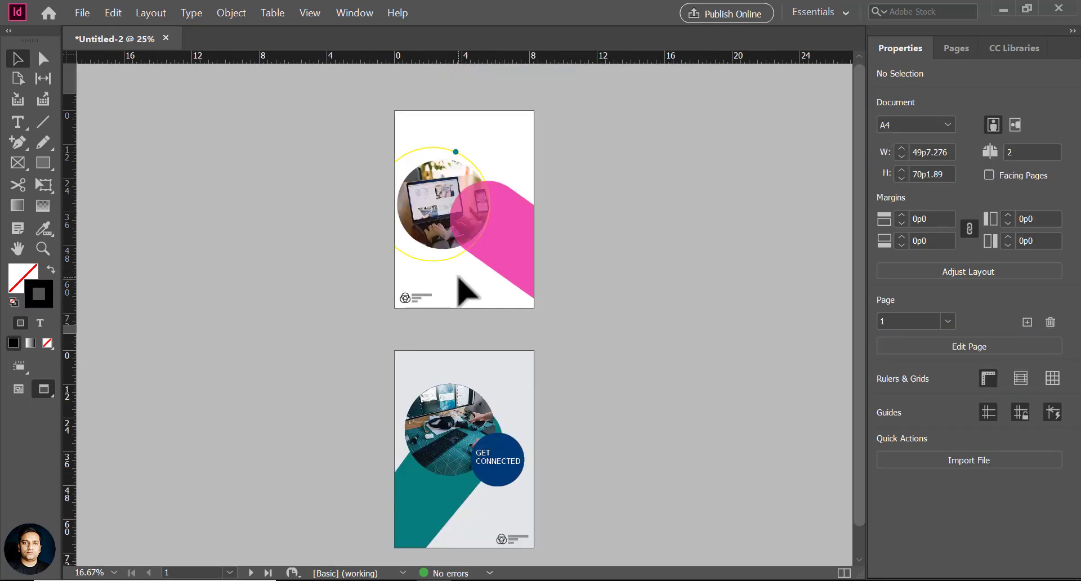
left_click(439, 146)
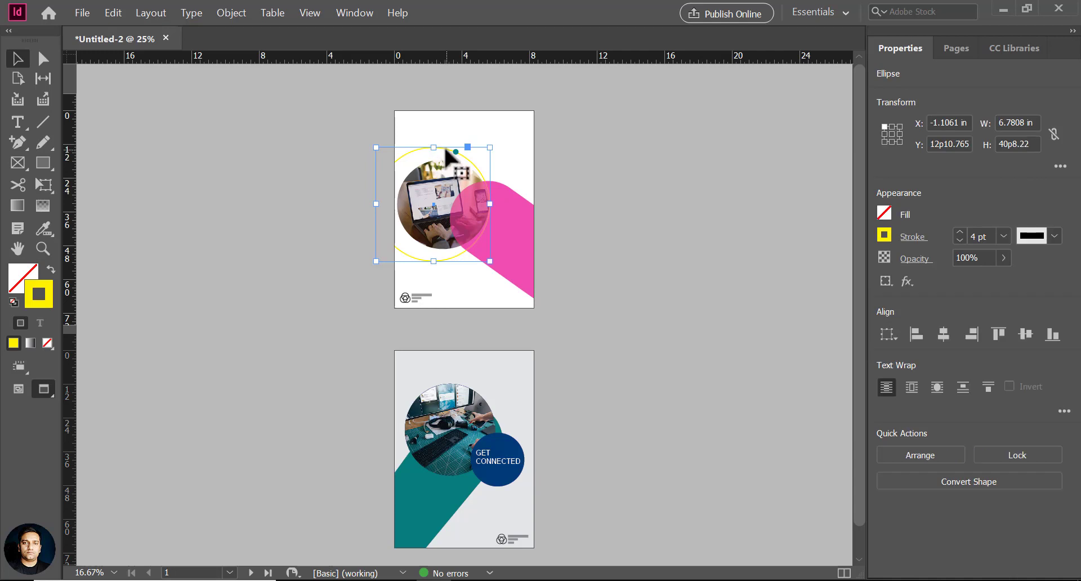
left_click_drag(447, 152, 447, 375)
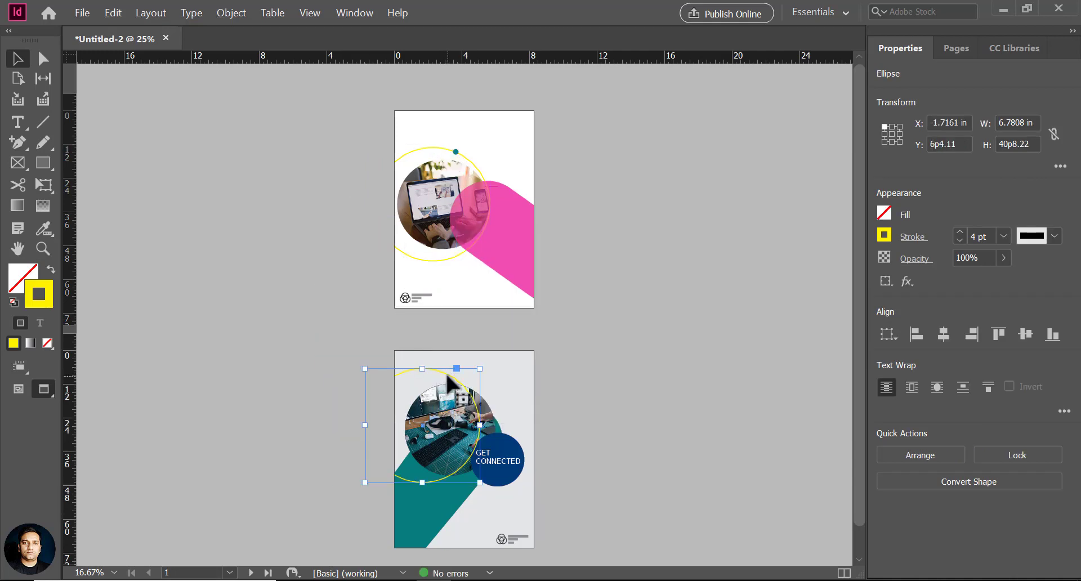
key("ctrl+plus")
key("ctrl+plus")
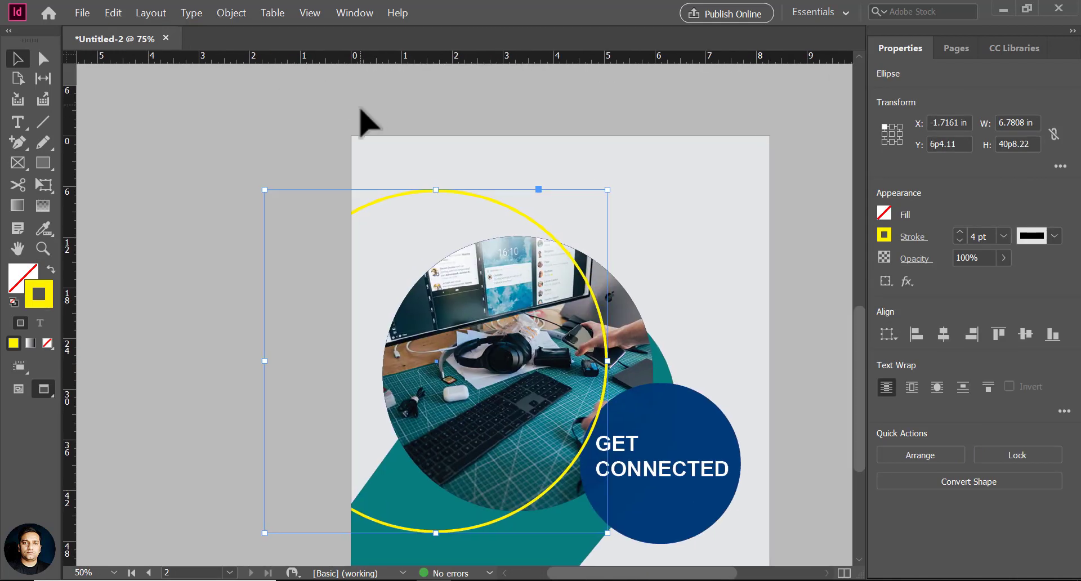
Send the copied yellow ring backward until it lies behind page 2's circular photo but above the teal shape.
left_click(231, 13)
mouse_move(363, 55)
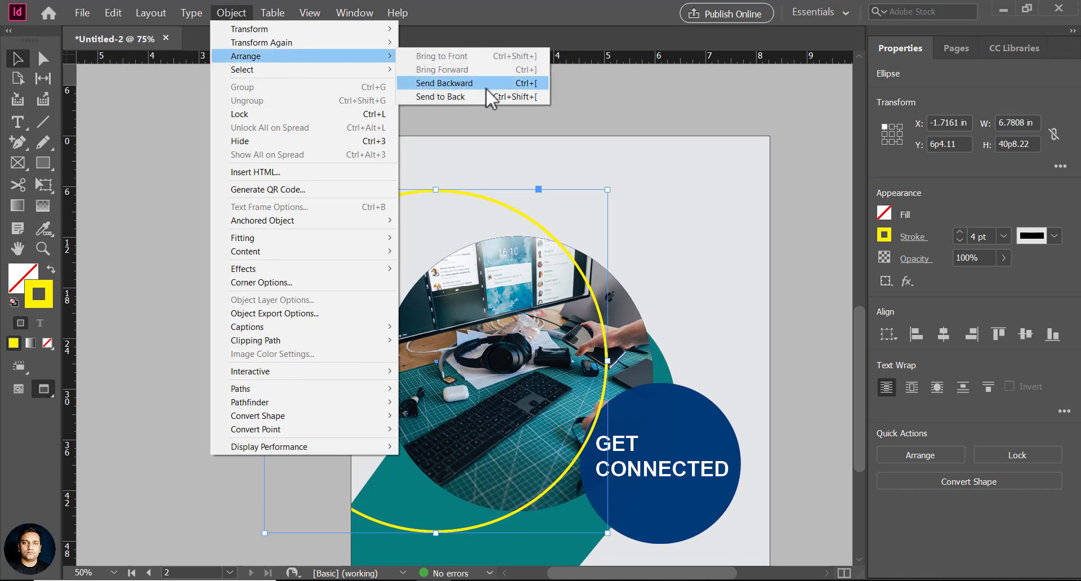
left_click(524, 80)
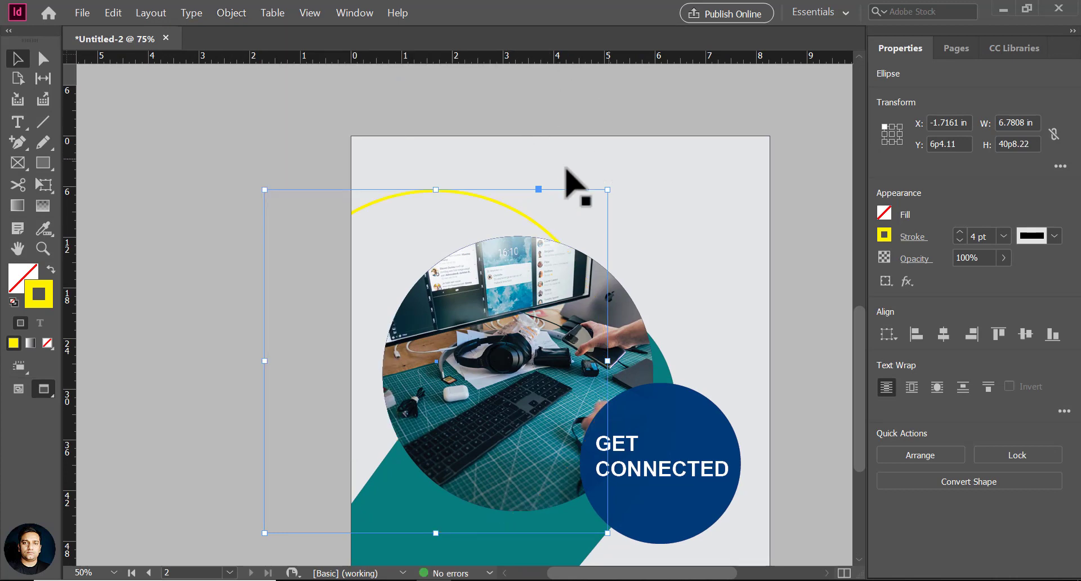
Move page 2's yellow ring to about X -1.281 in, Y 4p3.375, and shrink it slightly from its upper-right corner.
left_click_drag(512, 214, 534, 196)
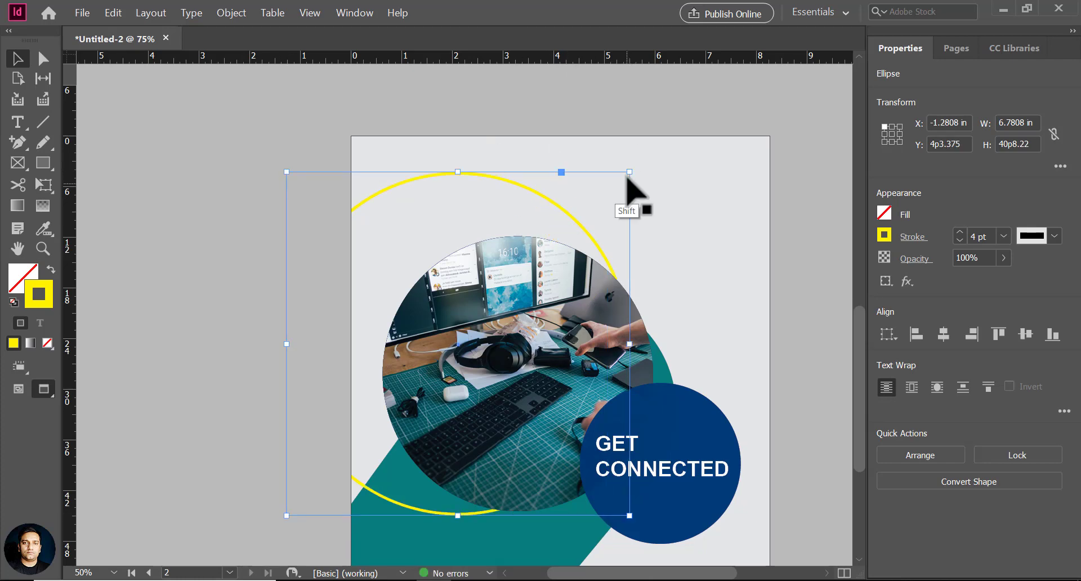
left_click_drag(630, 172, 613, 189)
left_click(793, 256)
left_click_drag(618, 378, 549, 275)
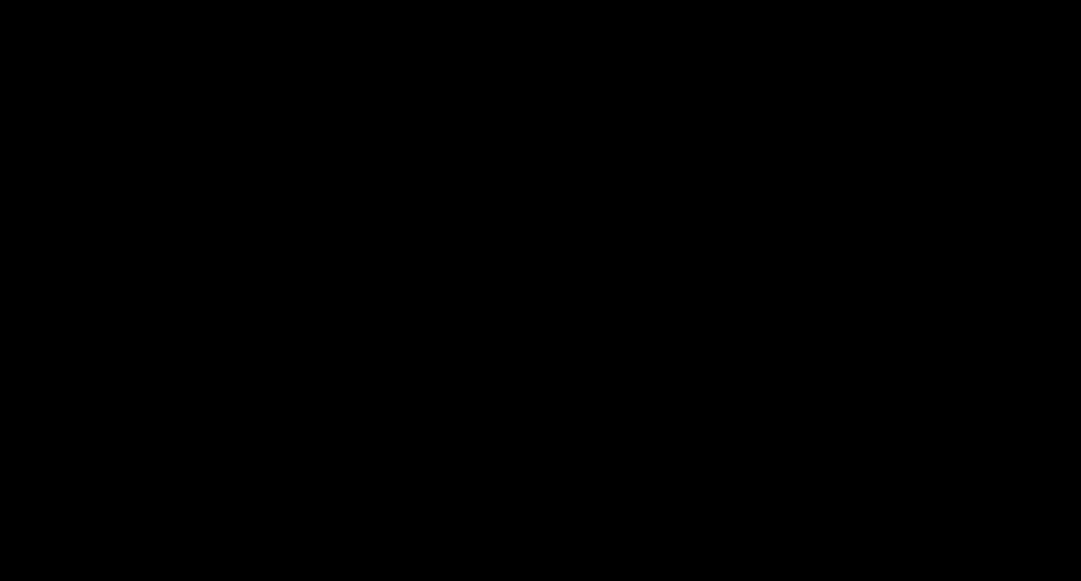